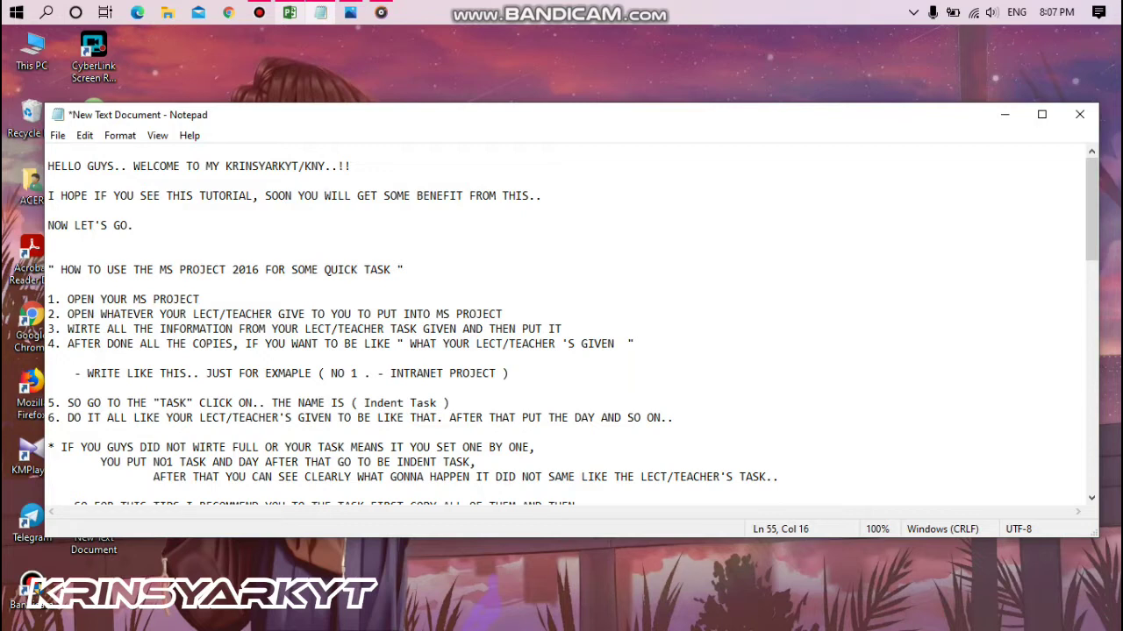
# Read the tutorial title and instruction 1 about opening MS Project in the notes.
pyautogui.moveTo(297, 270); pyautogui.dragTo(405, 269)
pyautogui.click(396, 270)
pyautogui.hotkey('shift', 'Left')
pyautogui.hotkey('shift', 'Left')
pyautogui.hotkey('shift', 'Left')
pyautogui.hotkey('shift', 'Left')
pyautogui.hotkey('shift', 'Left')
pyautogui.hotkey('shift', 'Left')
pyautogui.hotkey('shift', 'Left')
pyautogui.hotkey('shift', 'Left')
pyautogui.hotkey('shift', 'Left')
pyautogui.hotkey('shift', 'Left')
pyautogui.hotkey('shift', 'Left')
pyautogui.hotkey('shift', 'Left')
pyautogui.hotkey('shift', 'Left')
pyautogui.hotkey('shift', 'Left')
pyautogui.hotkey('shift', 'Left')
pyautogui.hotkey('shift', 'Left')
pyautogui.hotkey('shift', 'Left')
pyautogui.hotkey('shift', 'Left')
pyautogui.hotkey('shift', 'Left')
pyautogui.hotkey('shift', 'Left')
pyautogui.hotkey('shift', 'Left')
pyautogui.hotkey('shift', 'Left')
pyautogui.hotkey('shift', 'Left')
pyautogui.hotkey('shift', 'Left')
pyautogui.hotkey('shift', 'Left')
pyautogui.hotkey('shift', 'Left')
pyautogui.hotkey('shift', 'Left')
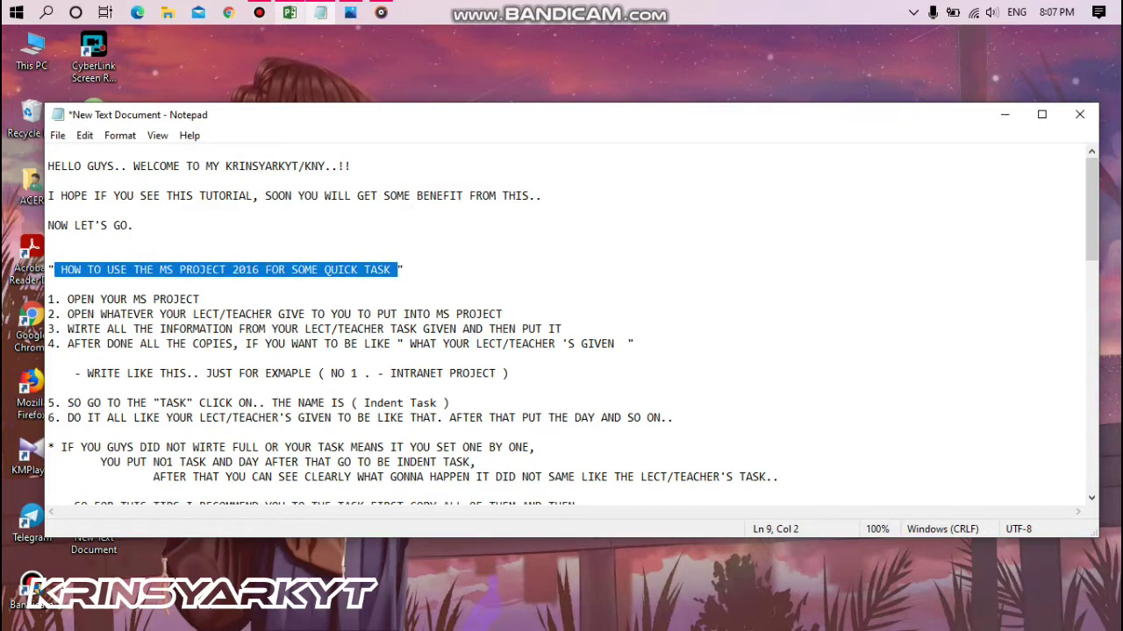
pyautogui.hotkey('shift', 'End')
pyautogui.click(193, 314)
pyautogui.doubleClick(175, 300)
pyautogui.click(200, 299)
pyautogui.moveTo(161, 299); pyautogui.dragTo(73, 299)
pyautogui.click(200, 300)
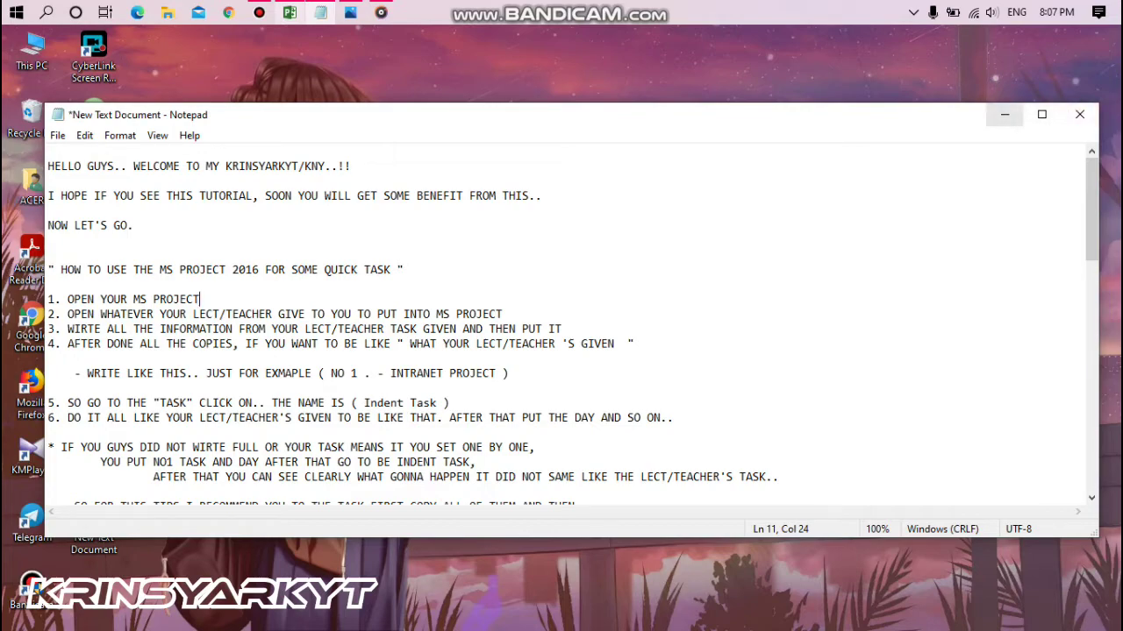
# Arrange the notes side by side with the Project1 window in Project Professional and read instruction 2.
pyautogui.press('super+Right')
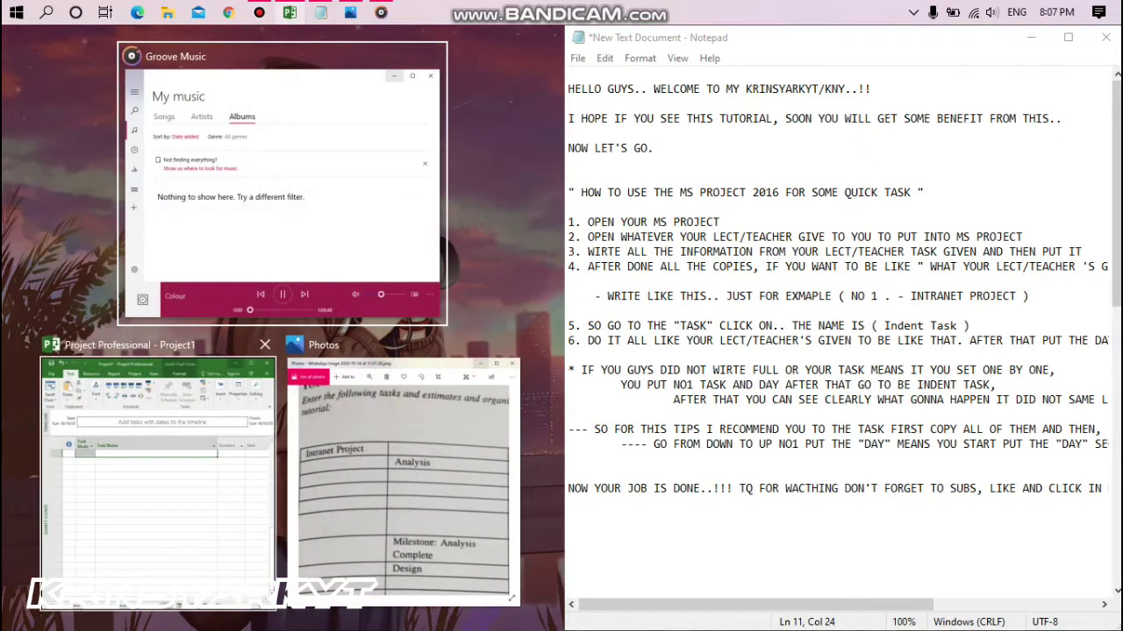
pyautogui.click(158, 465)
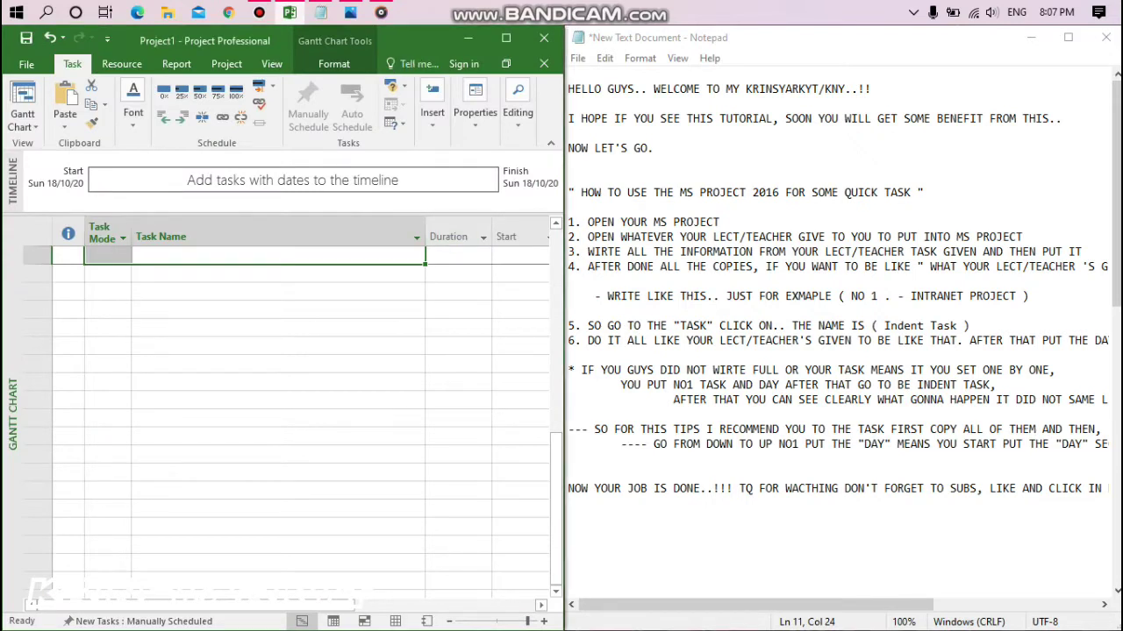
pyautogui.moveTo(588, 237); pyautogui.dragTo(1022, 236)
pyautogui.click(1022, 237)
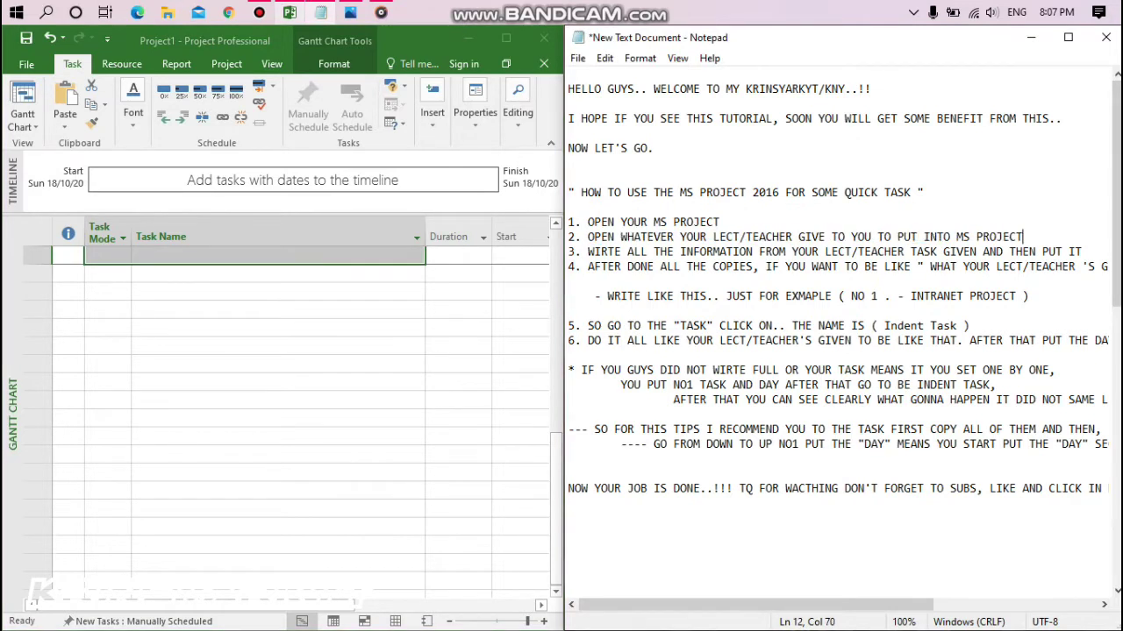
# Switch to the task-table image in Photos and enlarge it around the Intranet Project and Analysis entries.
pyautogui.click(350, 12)
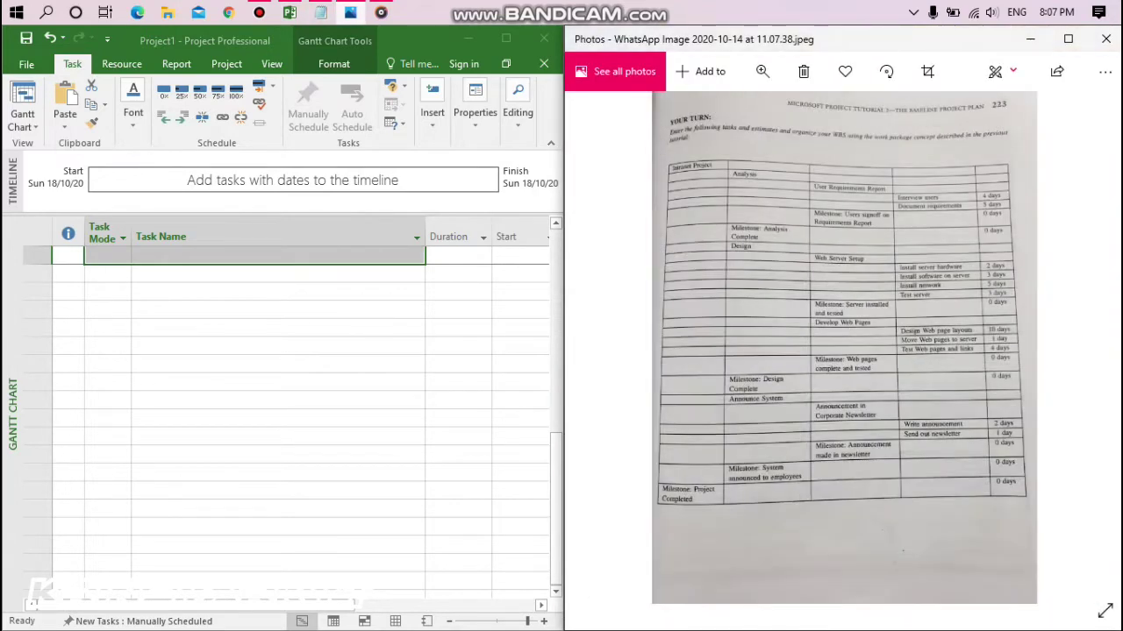
pyautogui.click(704, 71)
pyautogui.press('Escape')
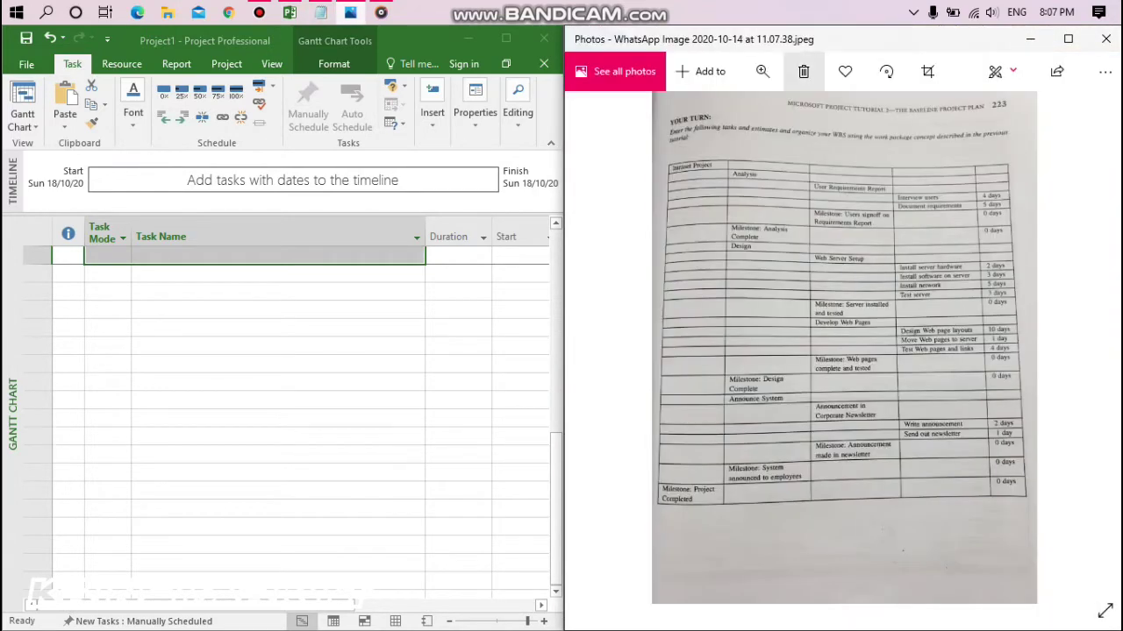
pyautogui.click(762, 72)
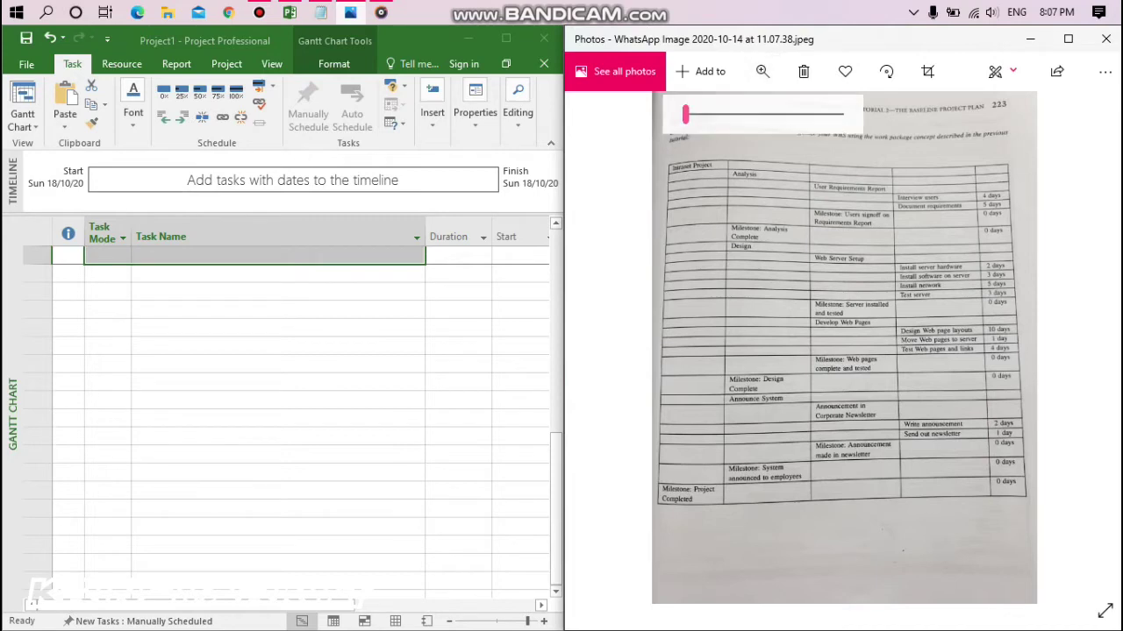
pyautogui.moveTo(683, 114); pyautogui.dragTo(728, 114)
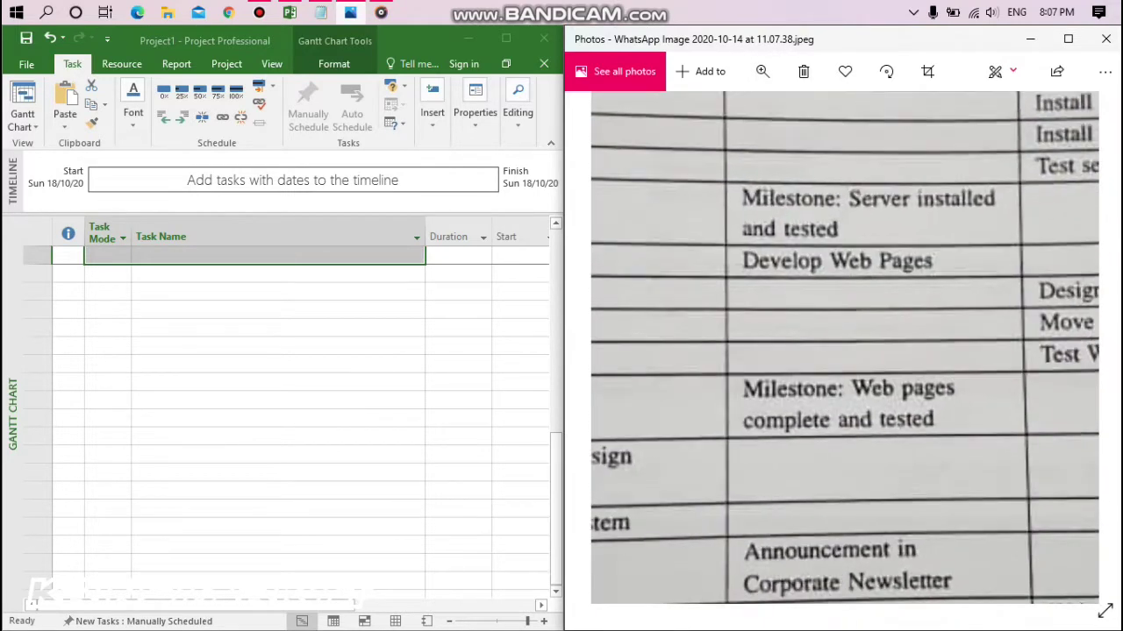
pyautogui.scroll(10, 845, 348)
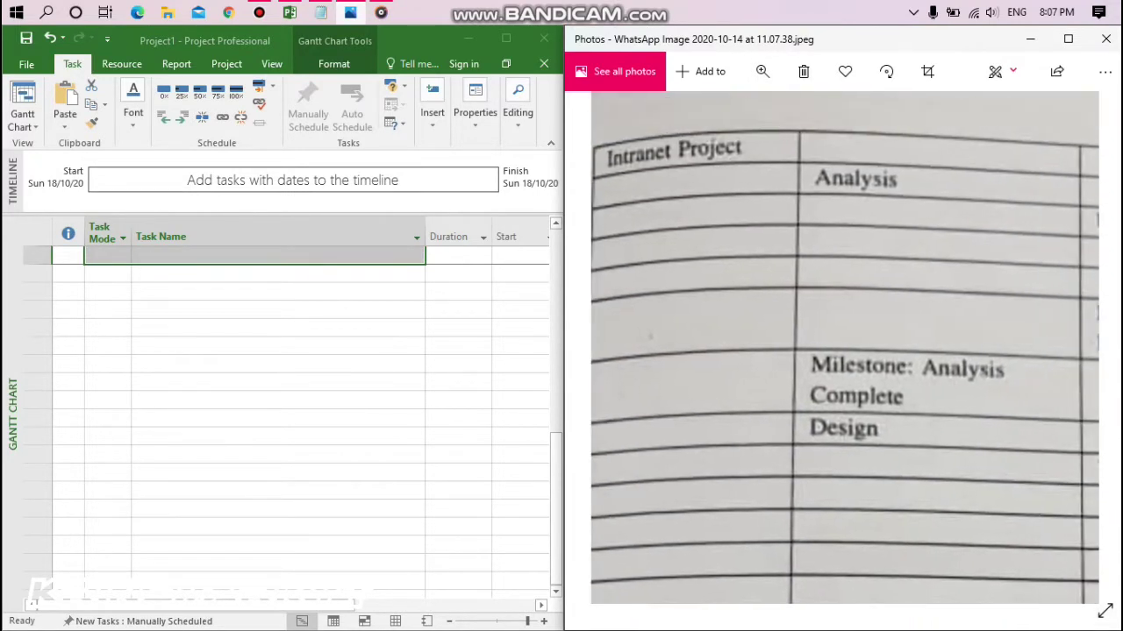
# Add the tasks "Intranet Project" and "Analysis" in the first two empty rows of the task list.
pyautogui.click(277, 255)
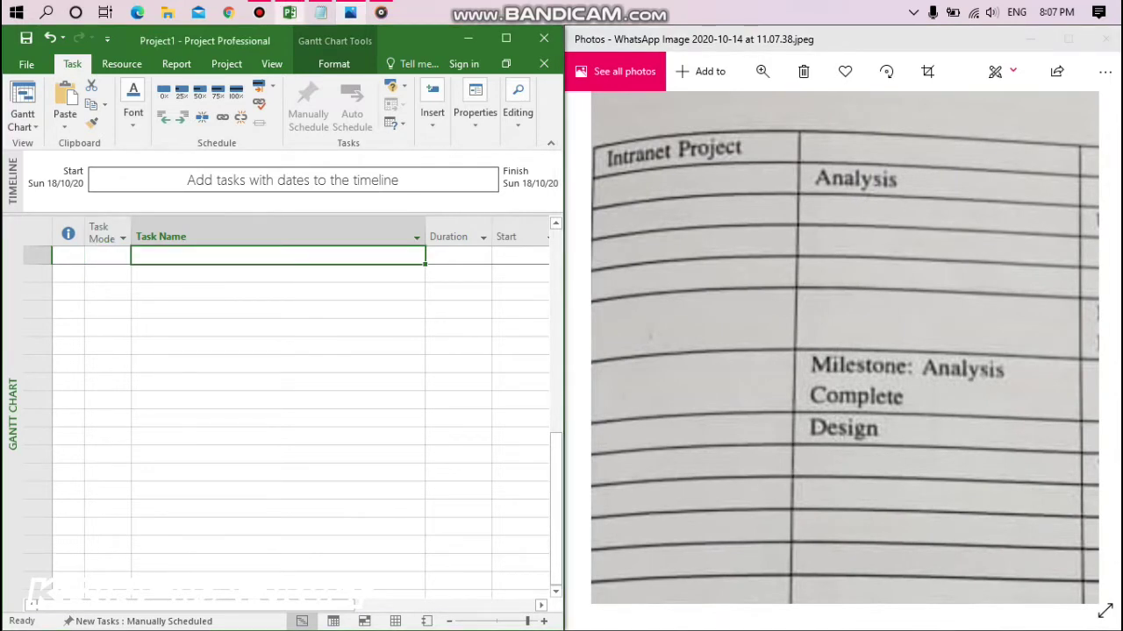
pyautogui.write('In')
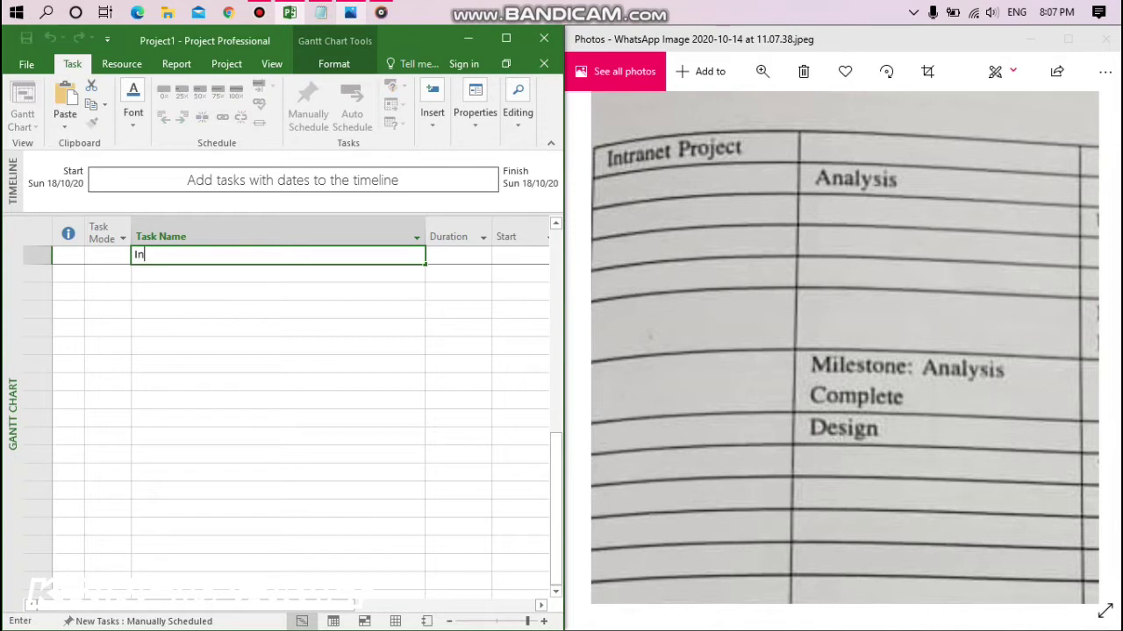
pyautogui.write('tranet Project')
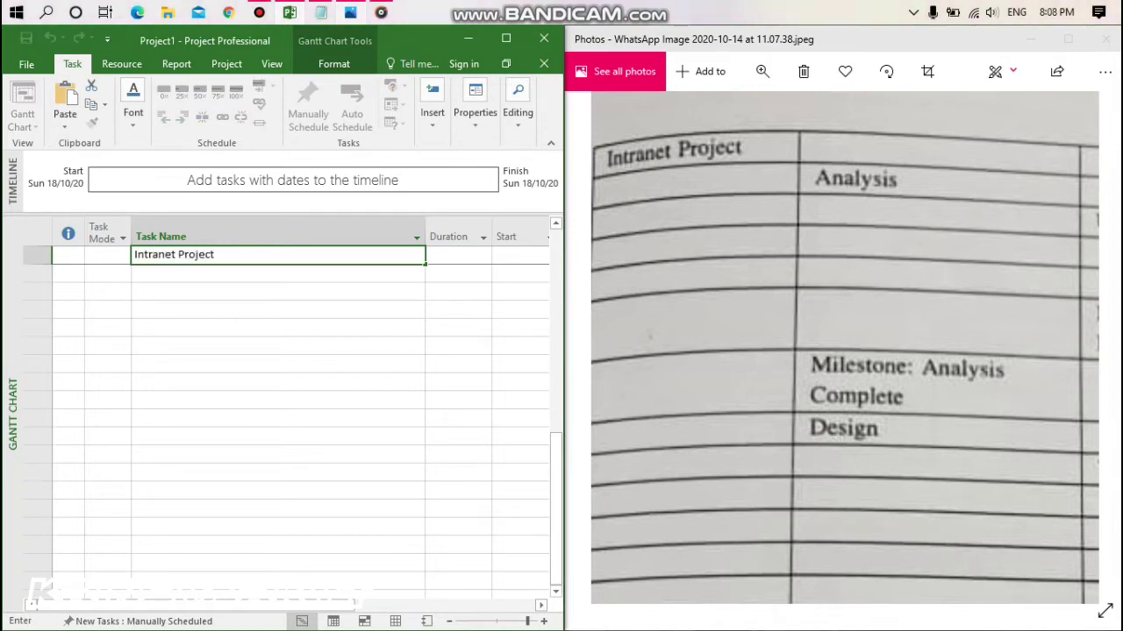
pyautogui.press('Return')
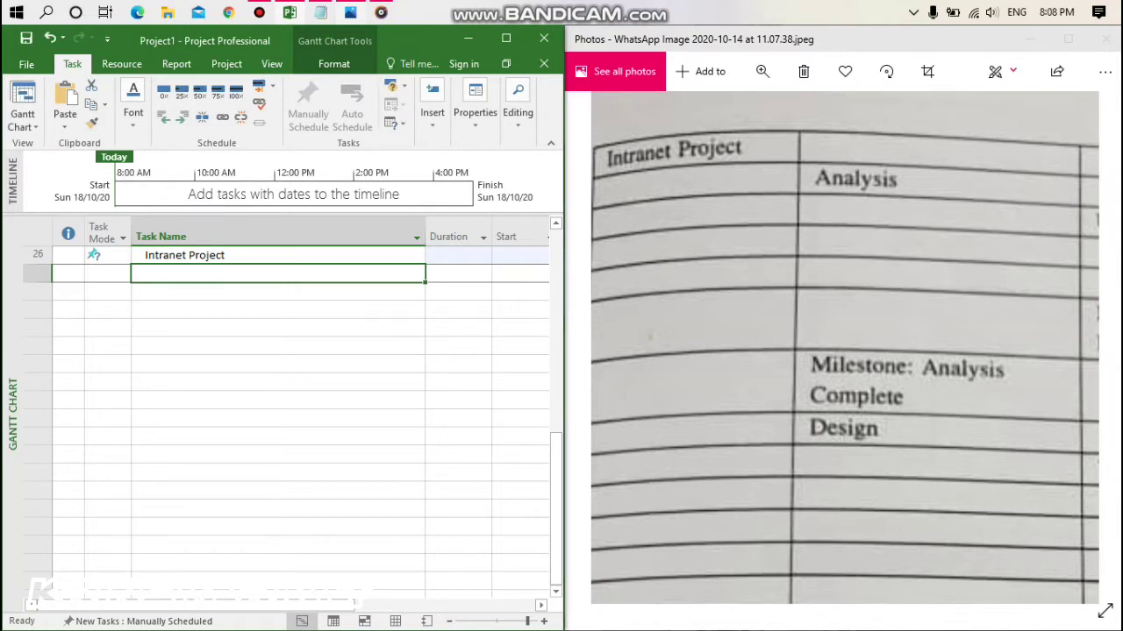
pyautogui.hotkey('shift', 'space')
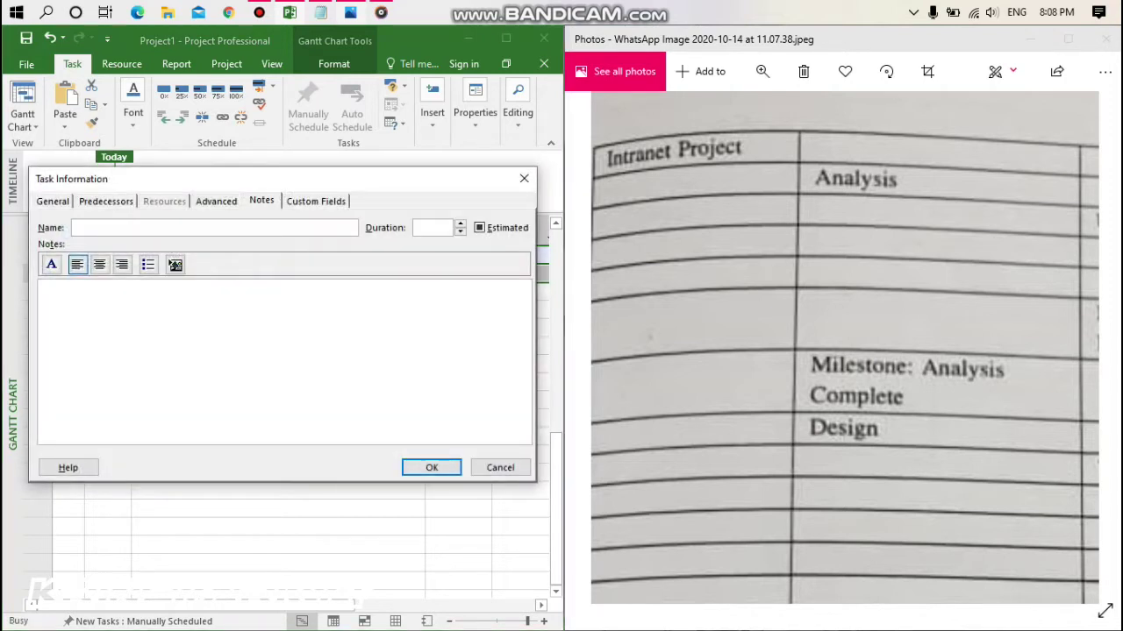
pyautogui.write('Analysis')
pyautogui.press('Return')
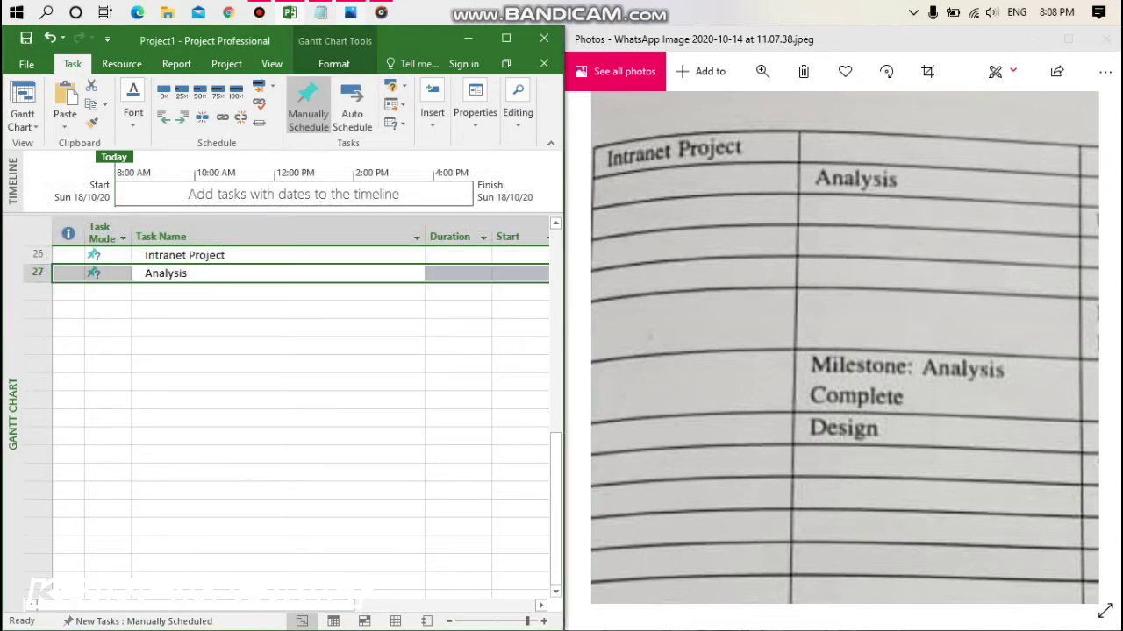
# Switch back to the notes in Notepad and read instruction 3 about entering all the task information.
pyautogui.hotkey('alt', 'Tab')
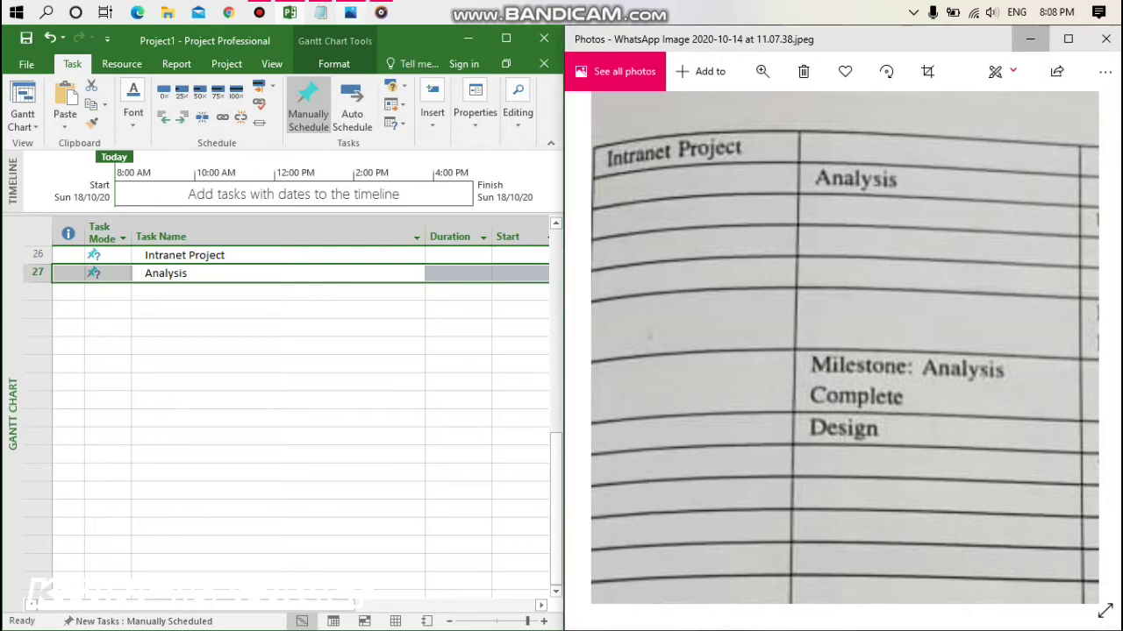
pyautogui.hotkey('alt', 'Tab')
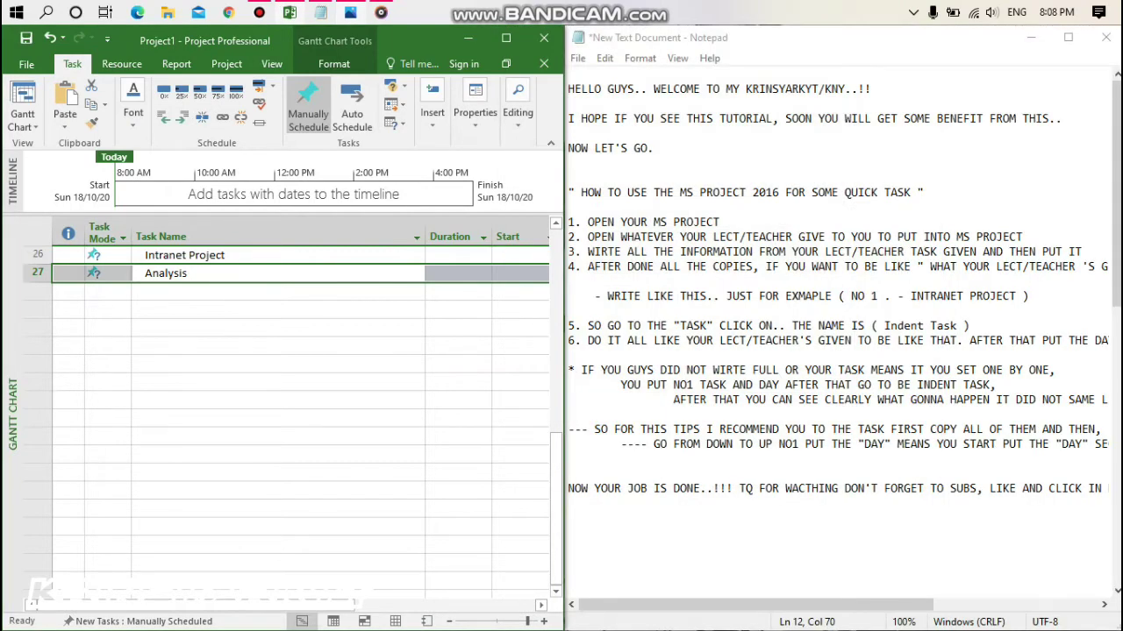
pyautogui.moveTo(587, 252); pyautogui.dragTo(1082, 252)
pyautogui.click(1082, 251)
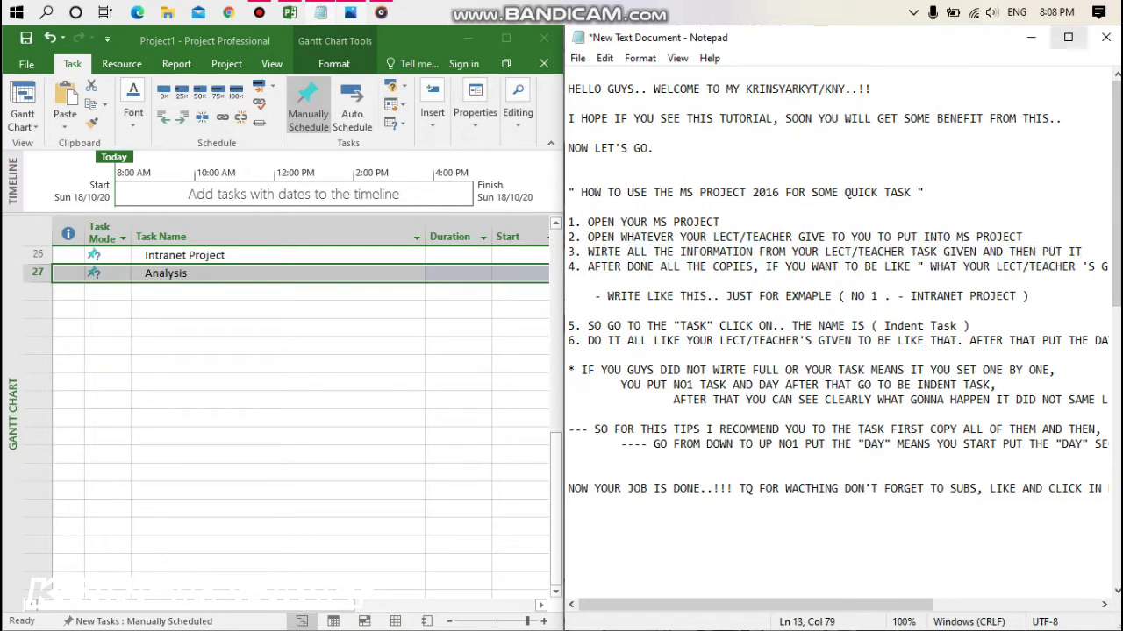
# Copy the full task list from "Intranet Project" through "Milestone : Project Completed" at the end of the notes.
pyautogui.scroll(-10, 842, 334)
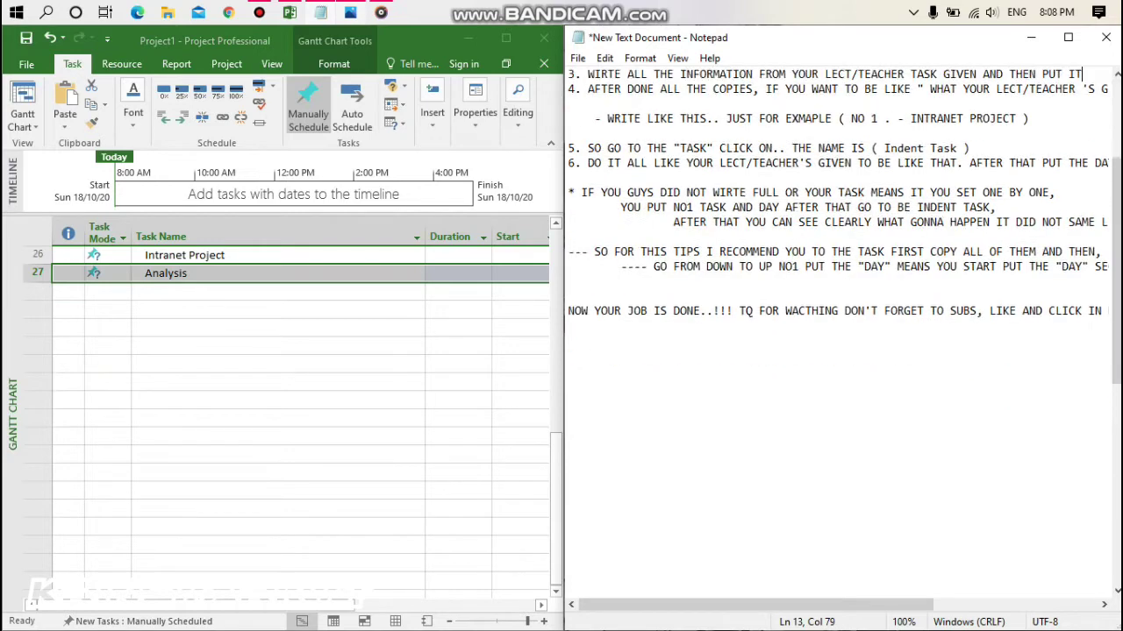
pyautogui.click(570, 192)
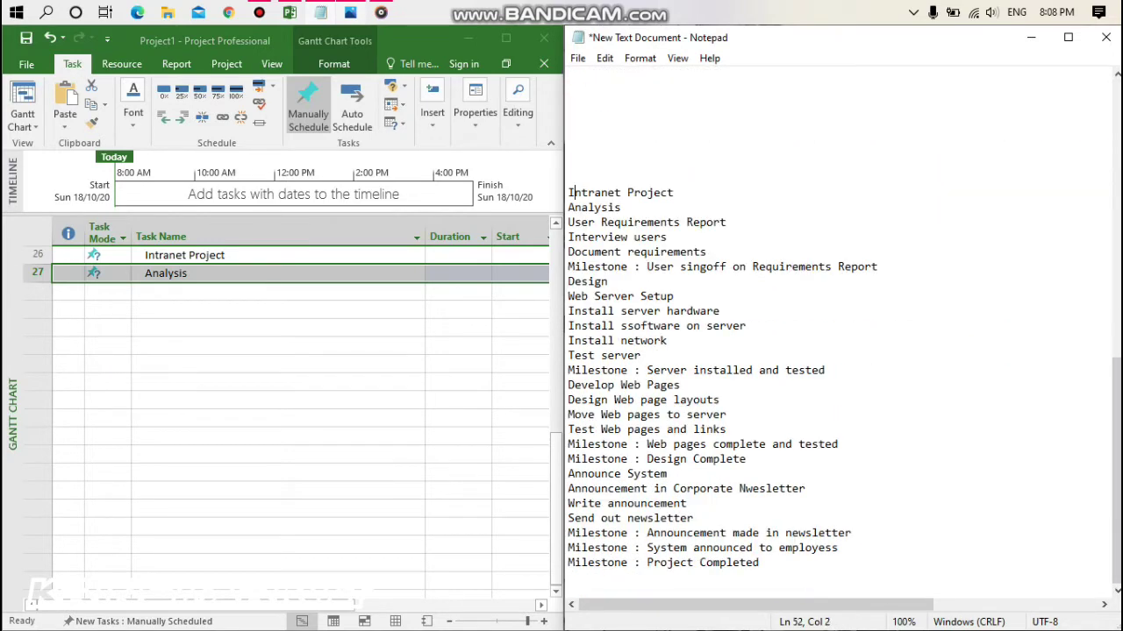
pyautogui.press('Home')
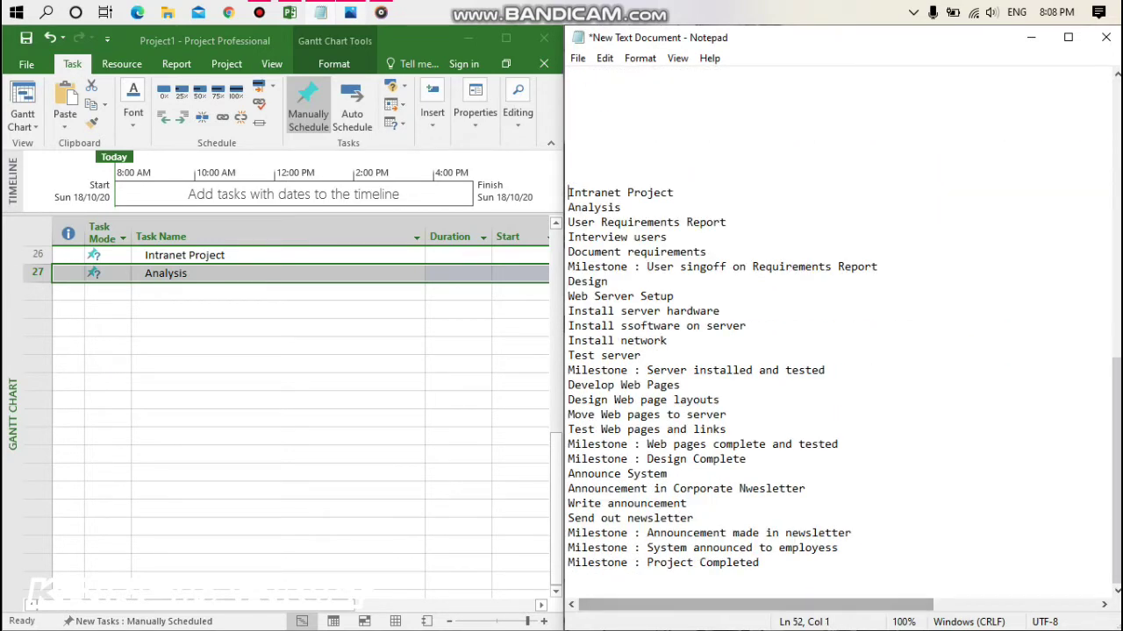
pyautogui.hotkey('ctrl', 'shift', 'End')
pyautogui.rightClick(604, 154)
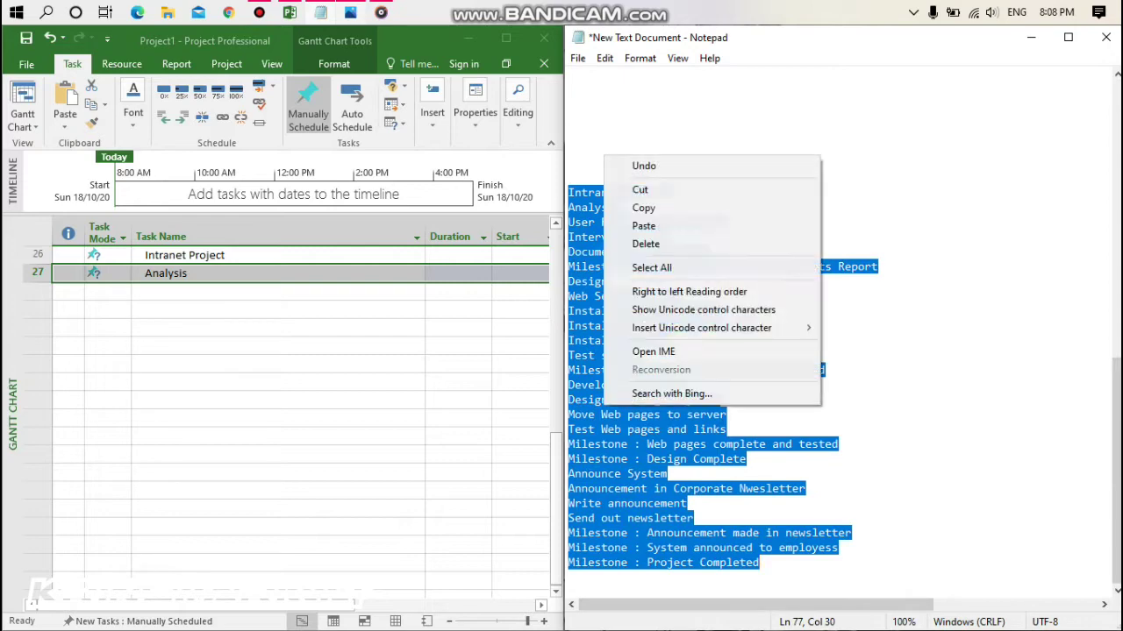
pyautogui.click(631, 208)
# Paste the copied tasks into the Task Name column of the project, starting at row 26.
pyautogui.click(184, 255)
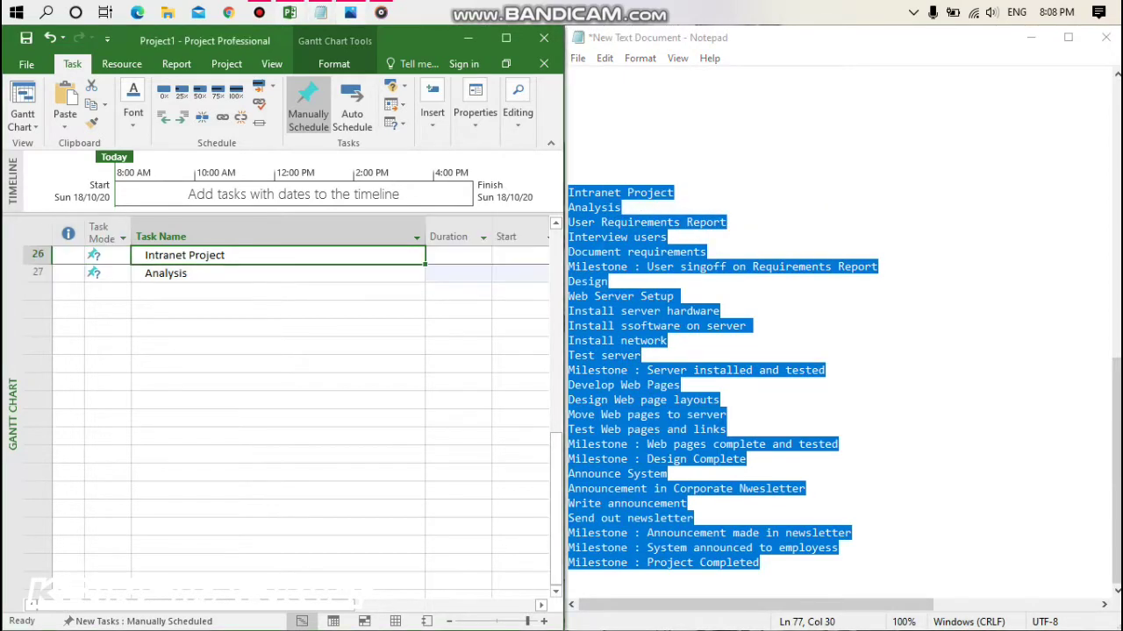
pyautogui.moveTo(184, 255); pyautogui.dragTo(184, 596)
pyautogui.hotkey('ctrl', 'v')
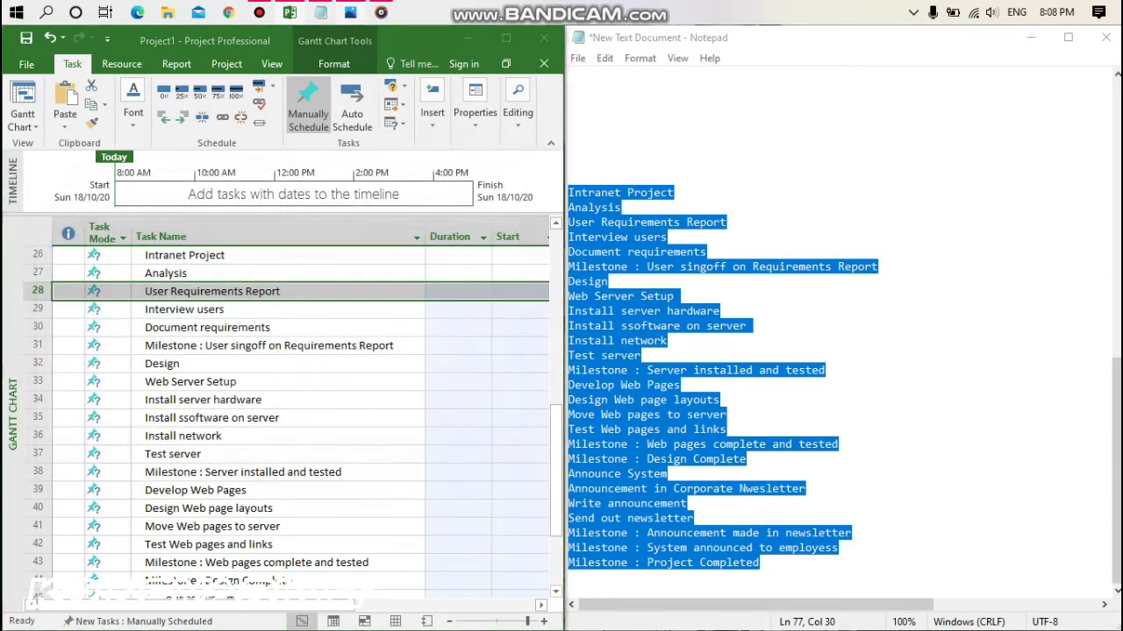
# Read instruction 4 and its Intranet Project example in the notes.
pyautogui.scroll(3, 842, 334)
pyautogui.click(613, 423)
pyautogui.scroll(8, 842, 334)
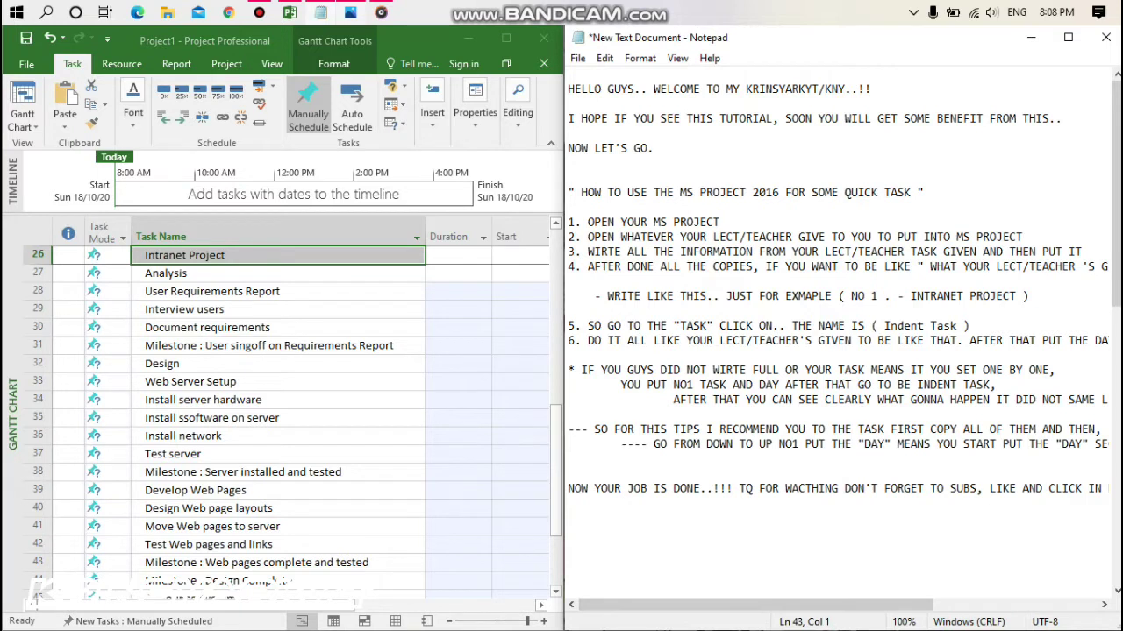
pyautogui.click(600, 266)
pyautogui.click(570, 267)
pyautogui.click(568, 281)
pyautogui.moveTo(588, 267); pyautogui.dragTo(1110, 267)
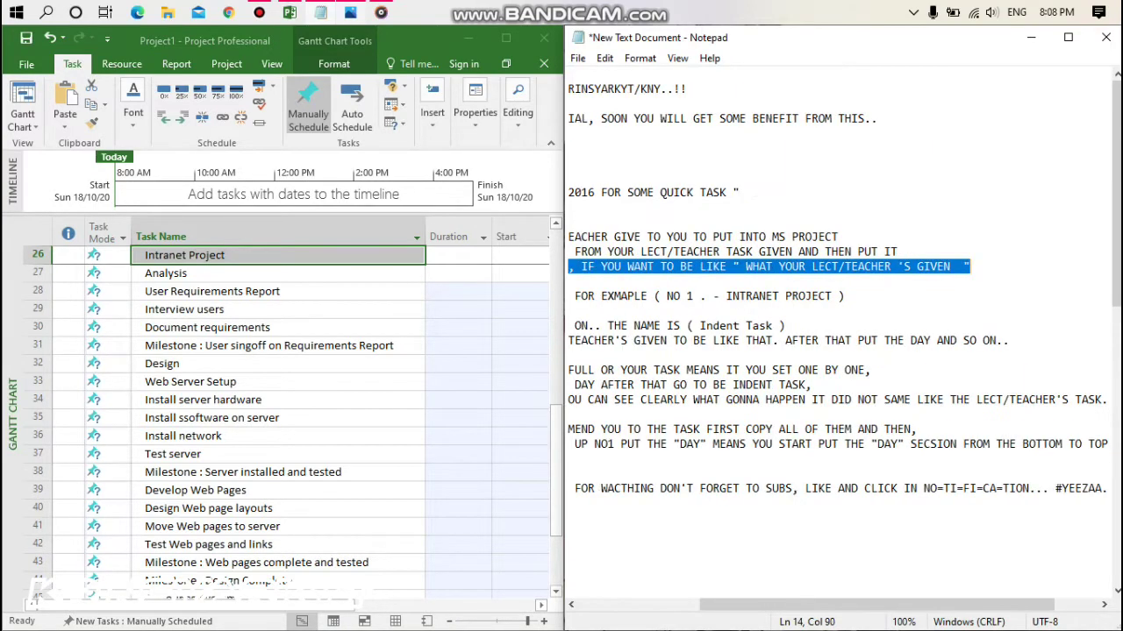
pyautogui.click(845, 296)
pyautogui.hscroll(-3, 838, 348)
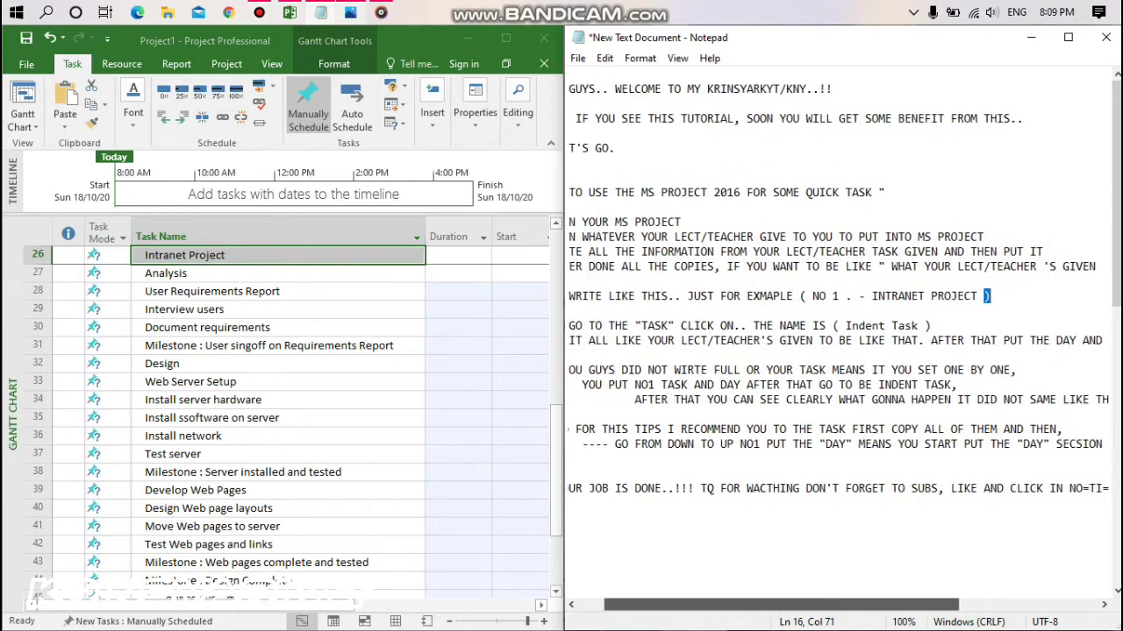
pyautogui.click(569, 576)
pyautogui.moveTo(568, 281); pyautogui.dragTo(1029, 280)
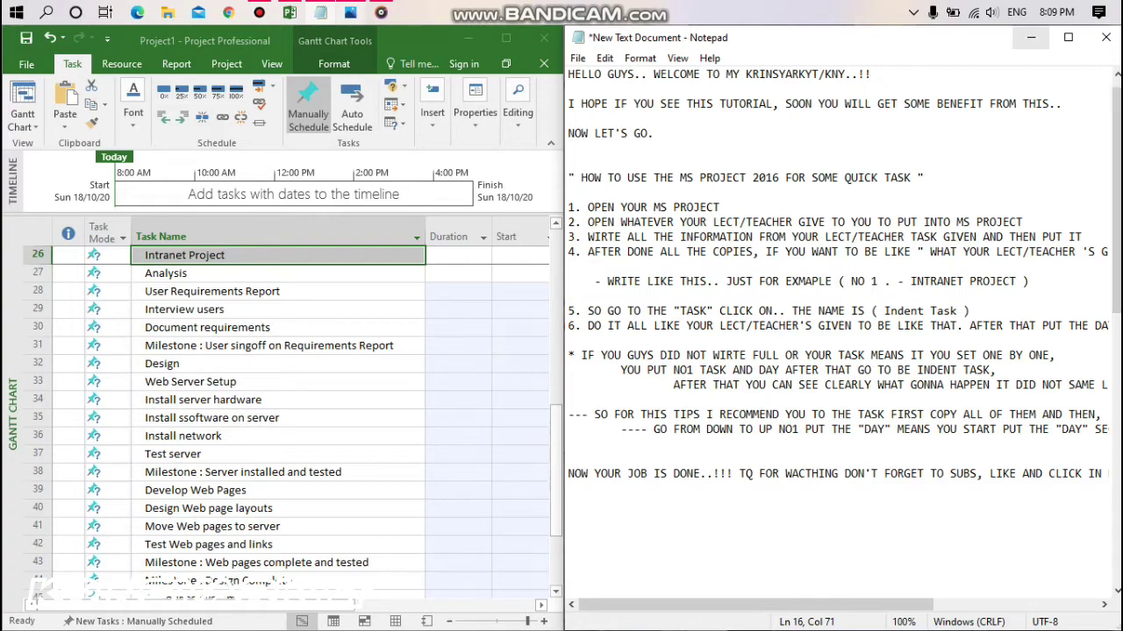
# Minimize the notes, place the task-table photo beside the project, and zoom it to show the upper rows' task hierarchy.
pyautogui.click(1030, 37)
pyautogui.click(350, 12)
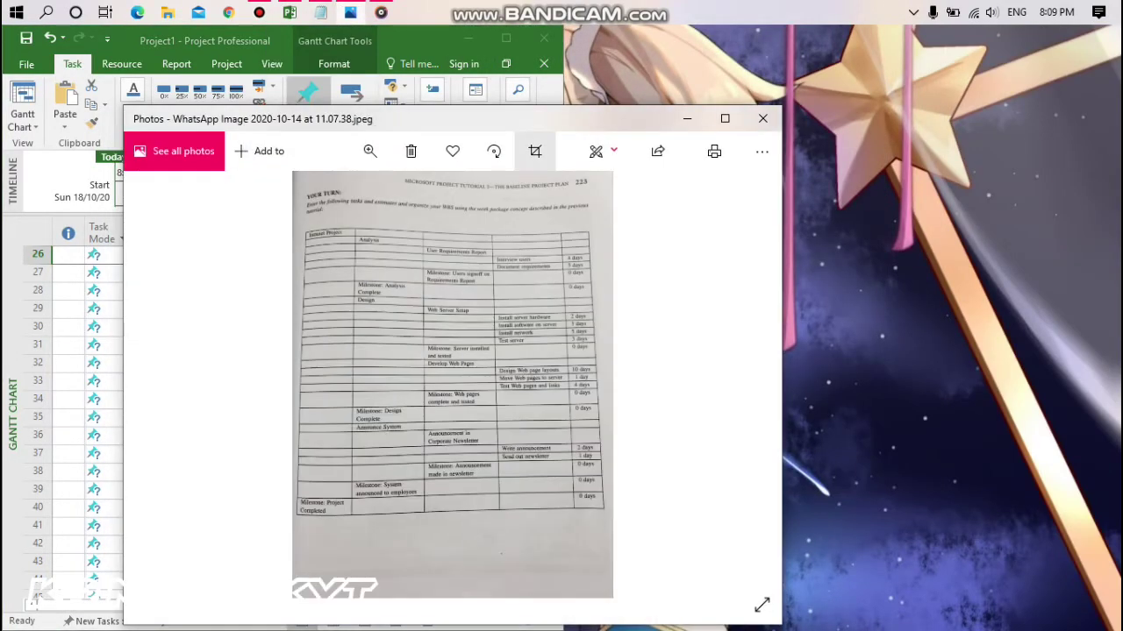
pyautogui.press('super+Right')
pyautogui.click(763, 71)
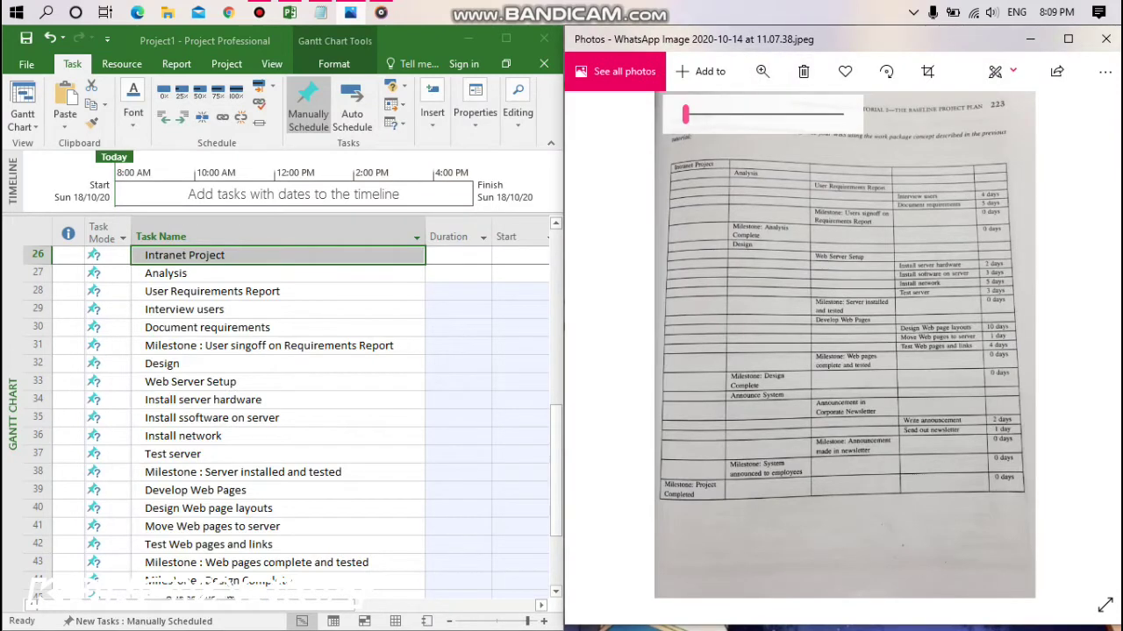
pyautogui.scroll(3, 845, 346)
pyautogui.scroll(-3, 845, 345)
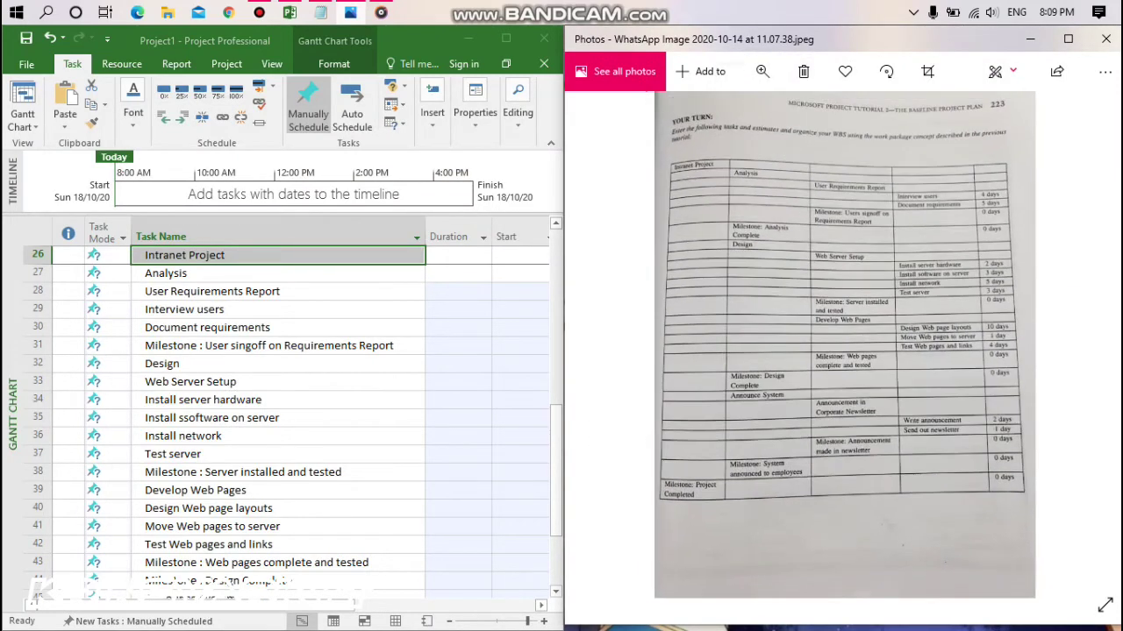
pyautogui.click(762, 71)
pyautogui.moveTo(682, 114); pyautogui.dragTo(768, 114)
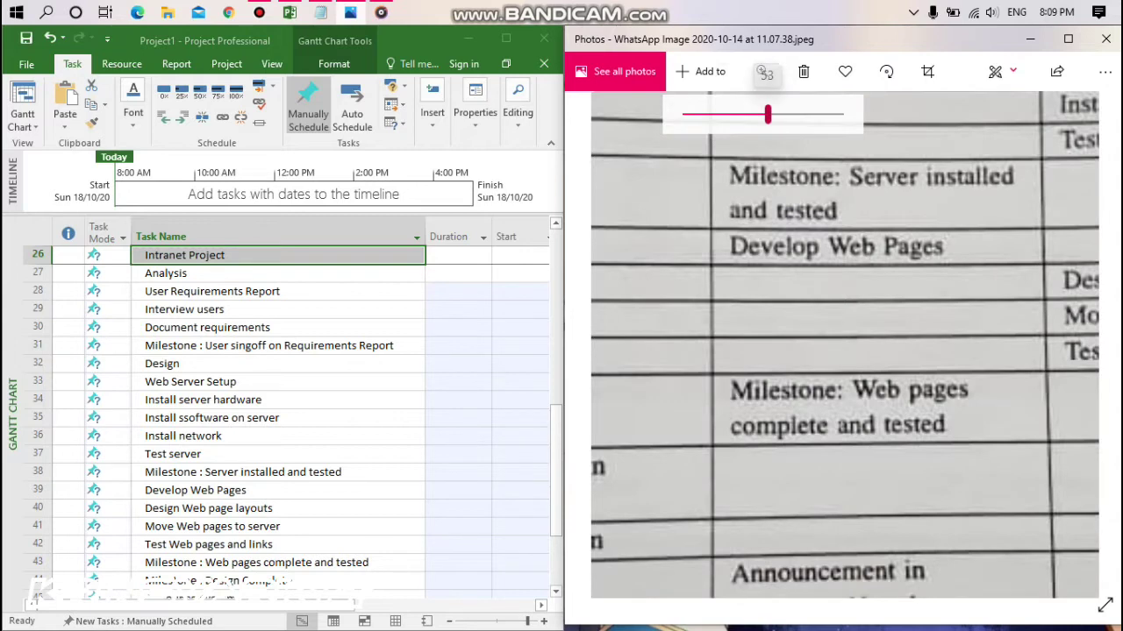
pyautogui.scroll(5, 844, 345)
pyautogui.hscroll(-2, 845, 346)
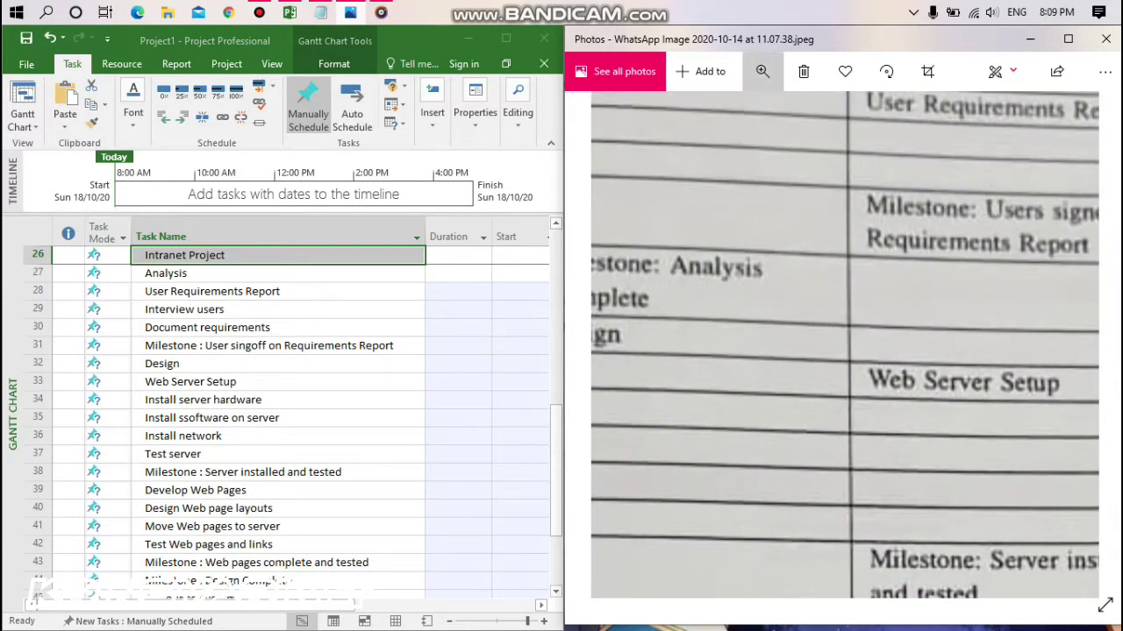
pyautogui.click(762, 71)
pyautogui.moveTo(764, 114); pyautogui.dragTo(710, 114)
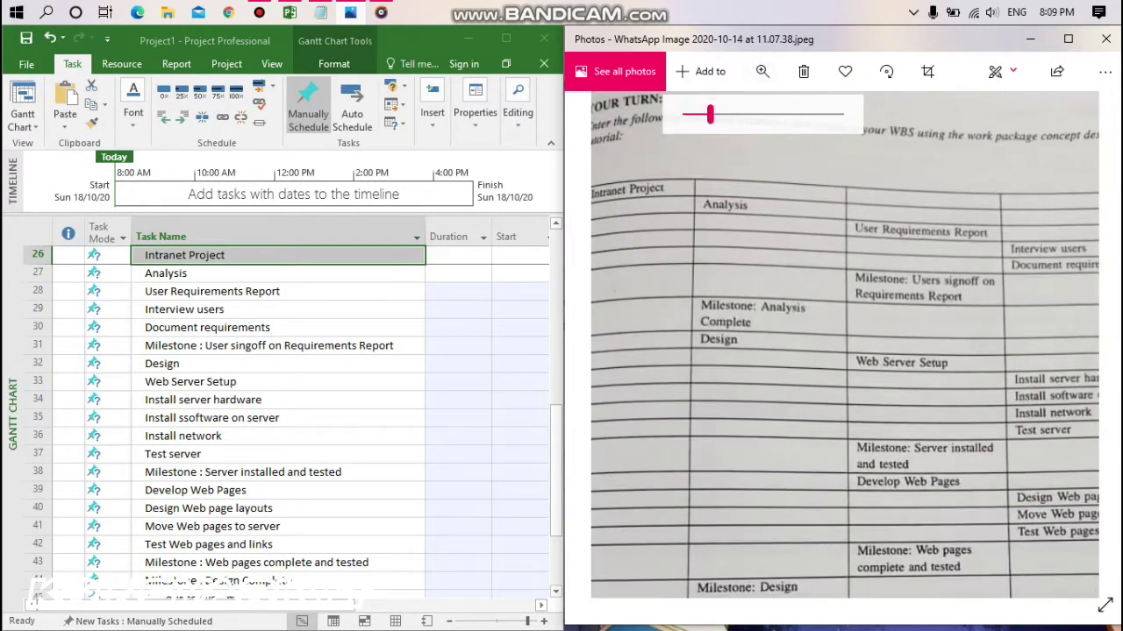
# Zoom the table photo out to show the whole page and go to the final task, Milestone : Project Completed.
pyautogui.click(211, 291)
pyautogui.moveTo(877, 456); pyautogui.dragTo(908, 89)
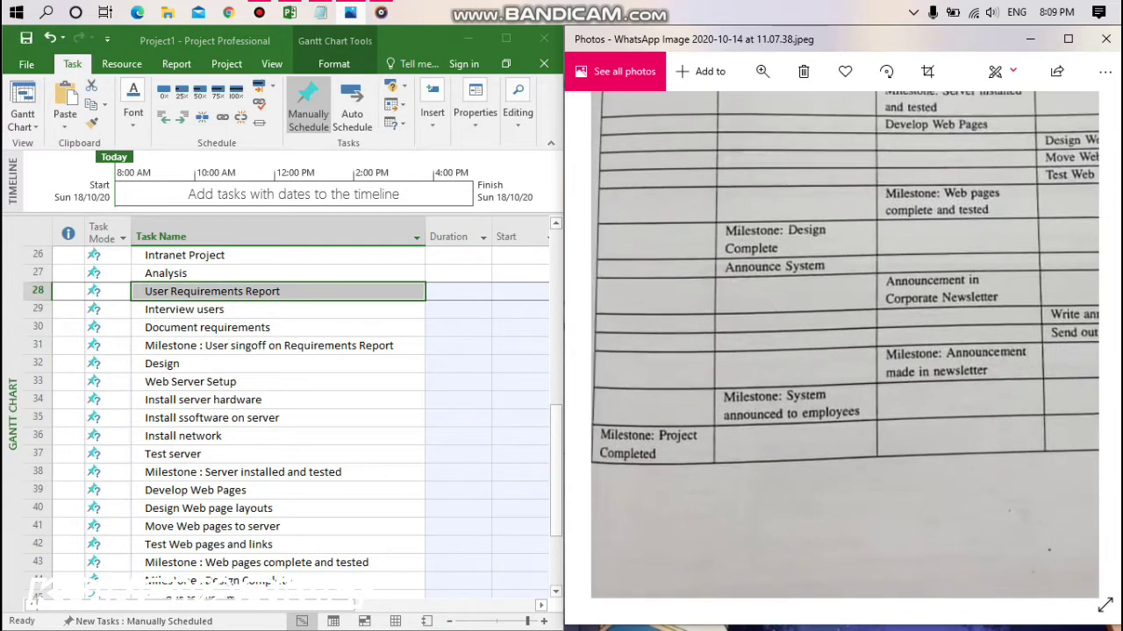
pyautogui.scroll(-4, 844, 346)
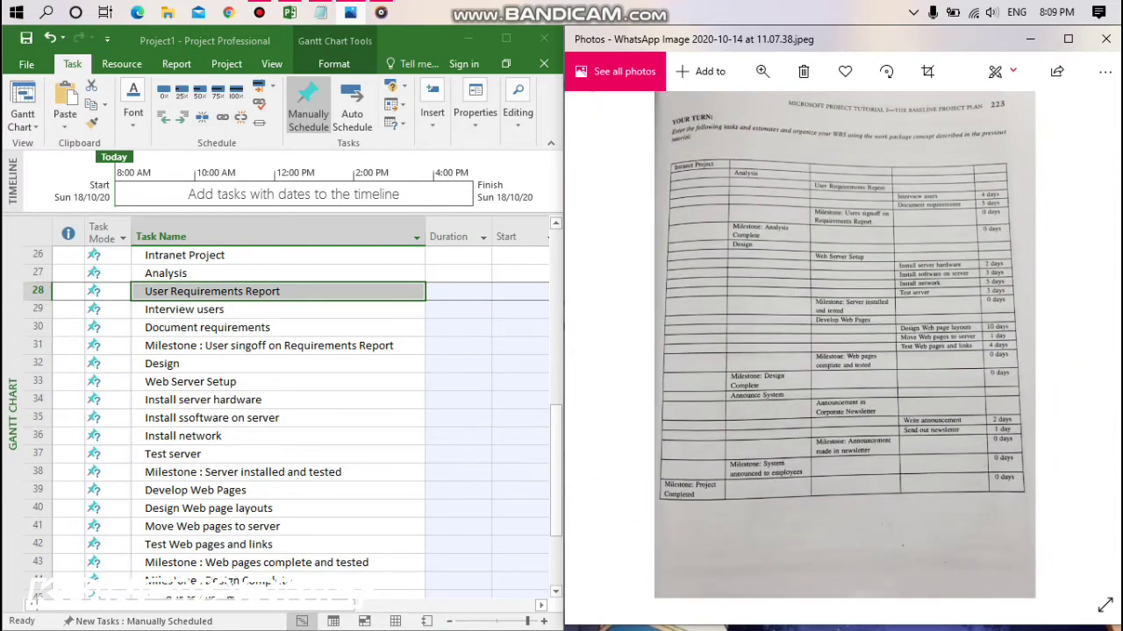
pyautogui.scroll(-7, 298, 412)
pyautogui.scroll(3, 298, 412)
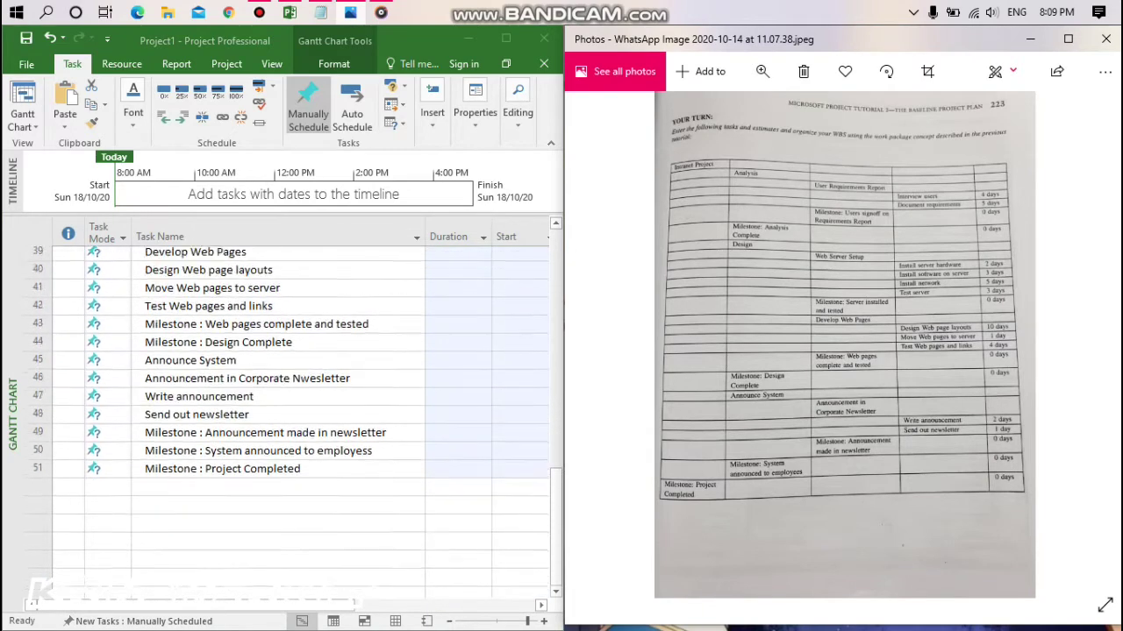
pyautogui.scroll(2, 298, 413)
pyautogui.click(222, 545)
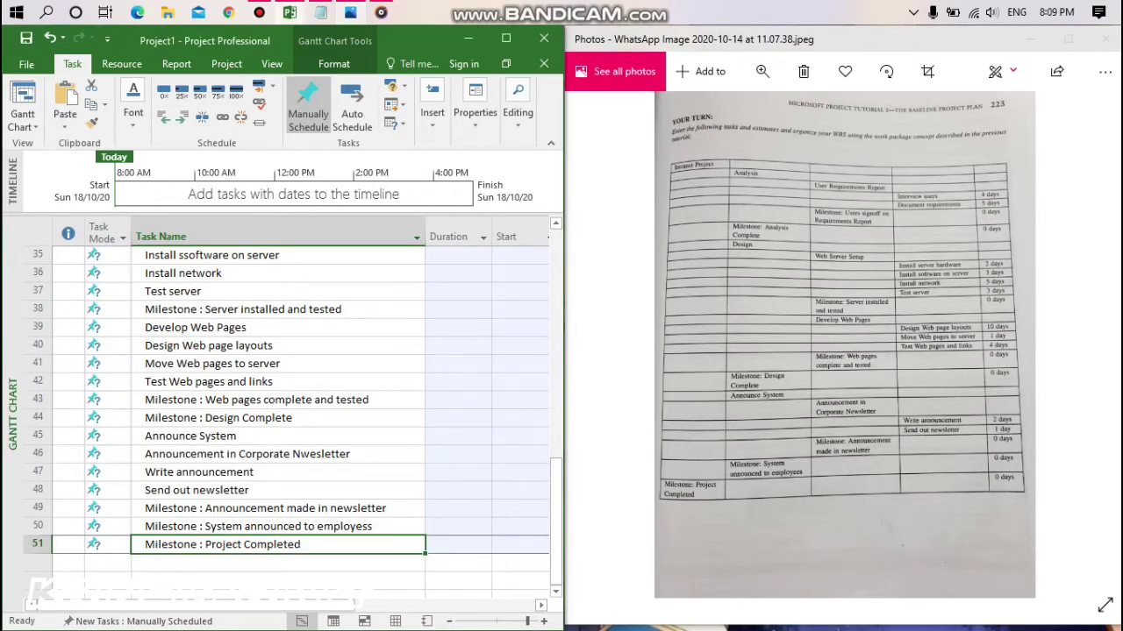
# Try indenting "Milestone : System announced to employess" and "Milestone : Announcement made in newsletter" one level each, and undo both indents.
pyautogui.click(258, 526)
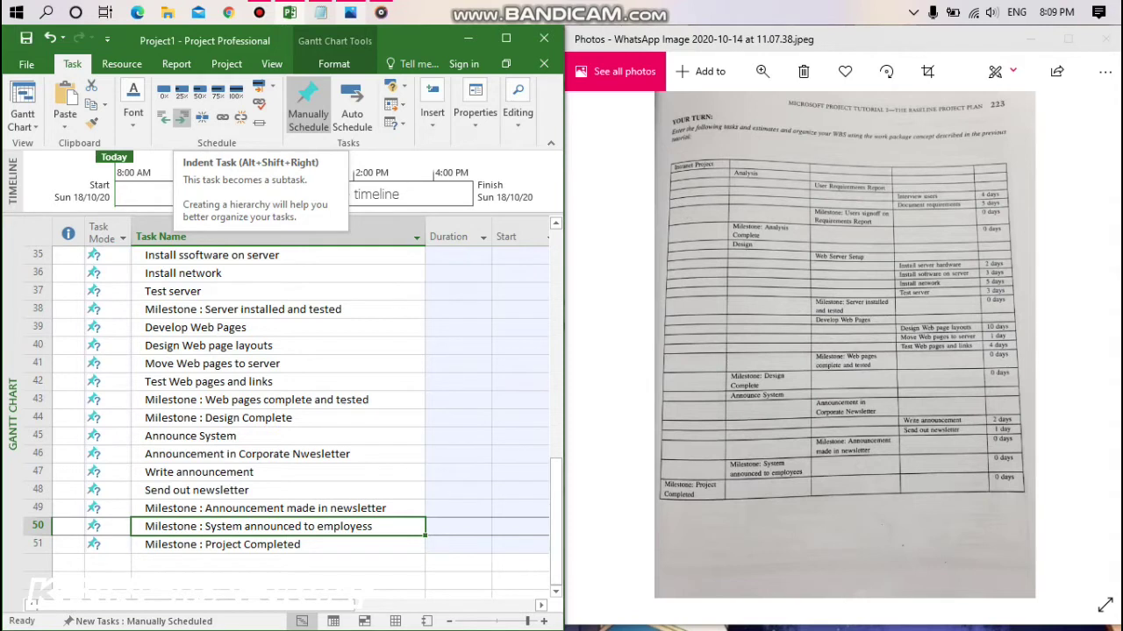
pyautogui.click(182, 116)
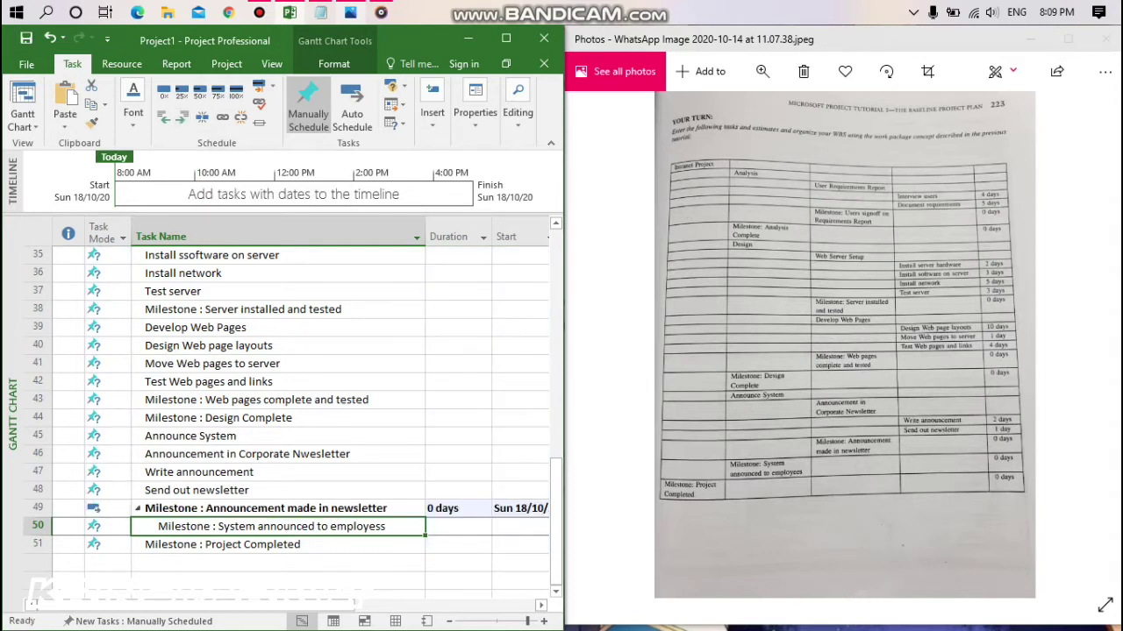
pyautogui.click(263, 508)
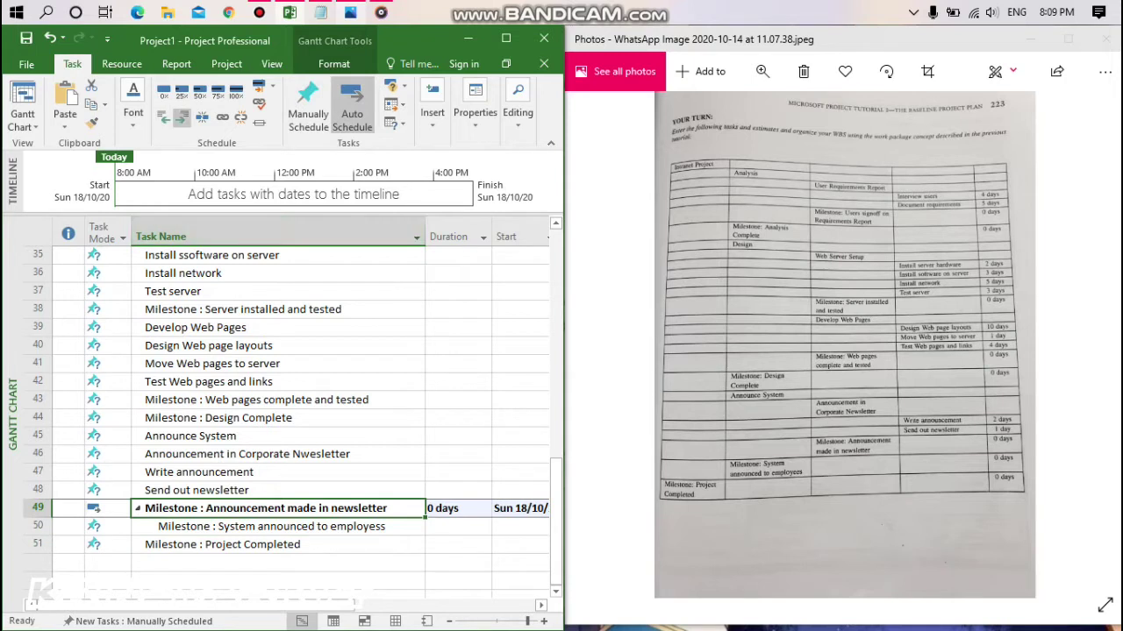
pyautogui.click(181, 116)
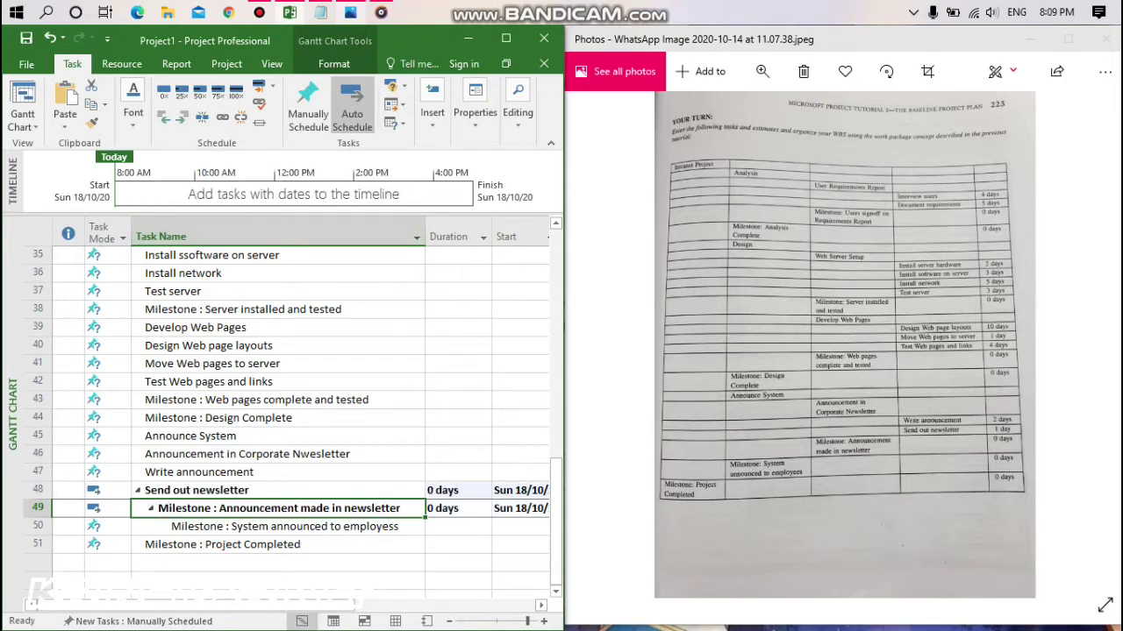
pyautogui.click(278, 527)
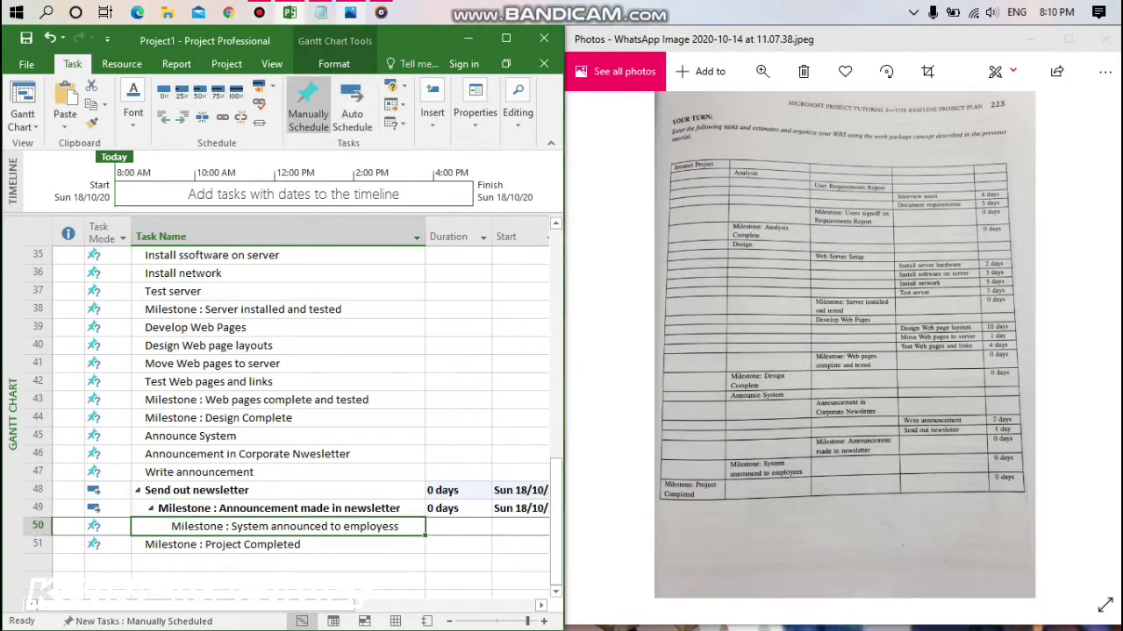
pyautogui.hotkey('ctrl', 'z')
pyautogui.hotkey('ctrl', 'z')
pyautogui.hotkey('ctrl', 'z')
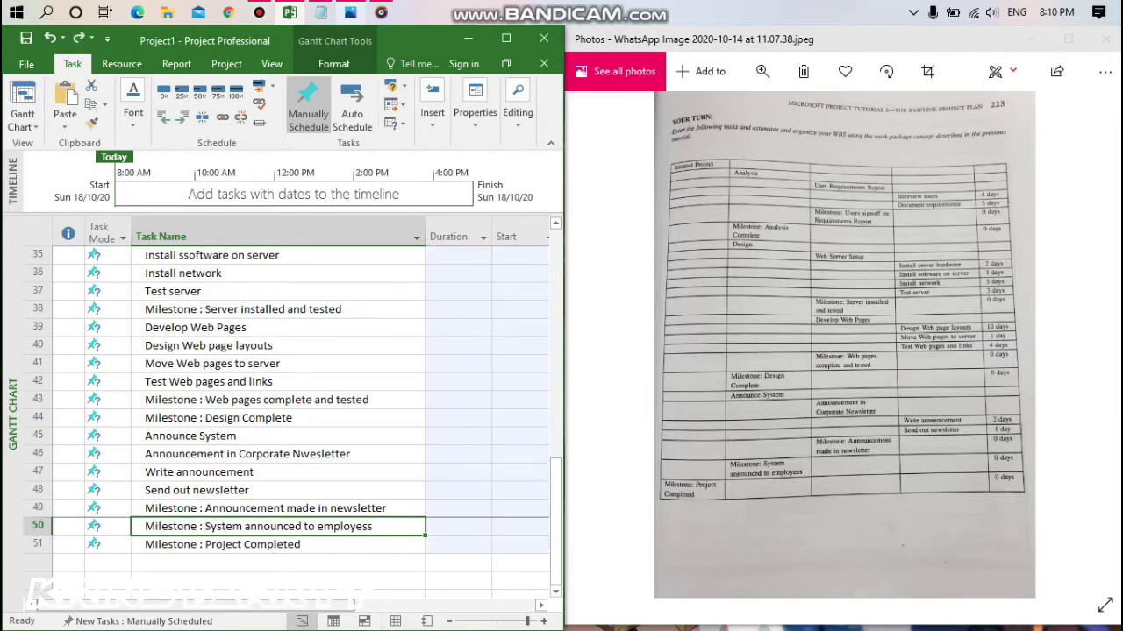
# Set the duration of Send out newsletter to 1 day and of Write announcement to 2 days.
pyautogui.hscroll(5, 298, 404)
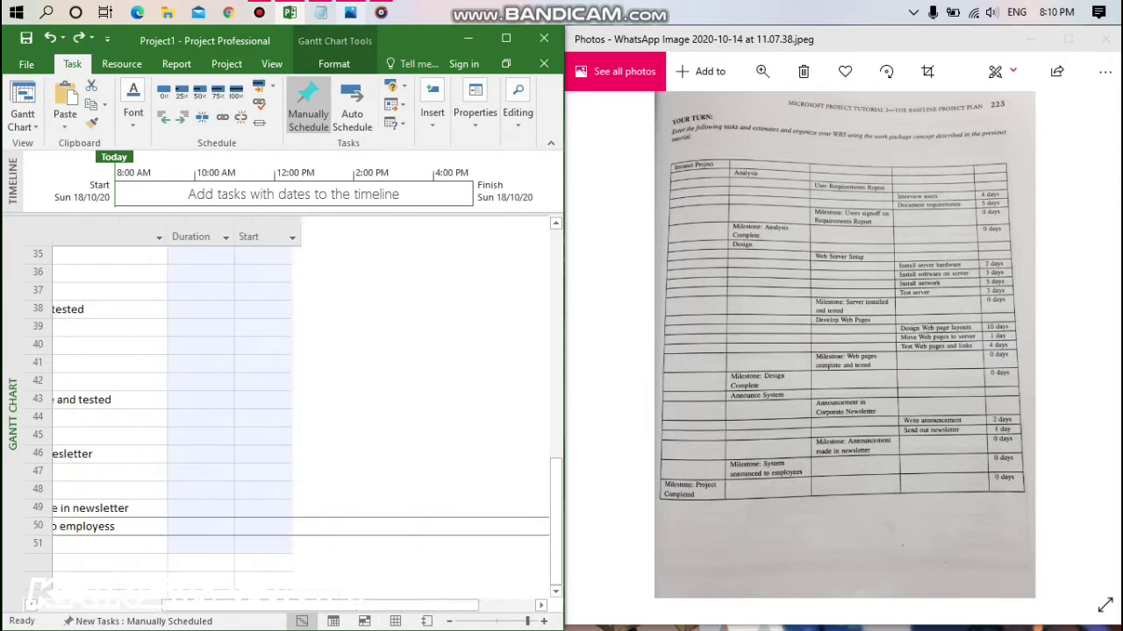
pyautogui.hscroll(-3, 298, 404)
pyautogui.hscroll(-2, 298, 403)
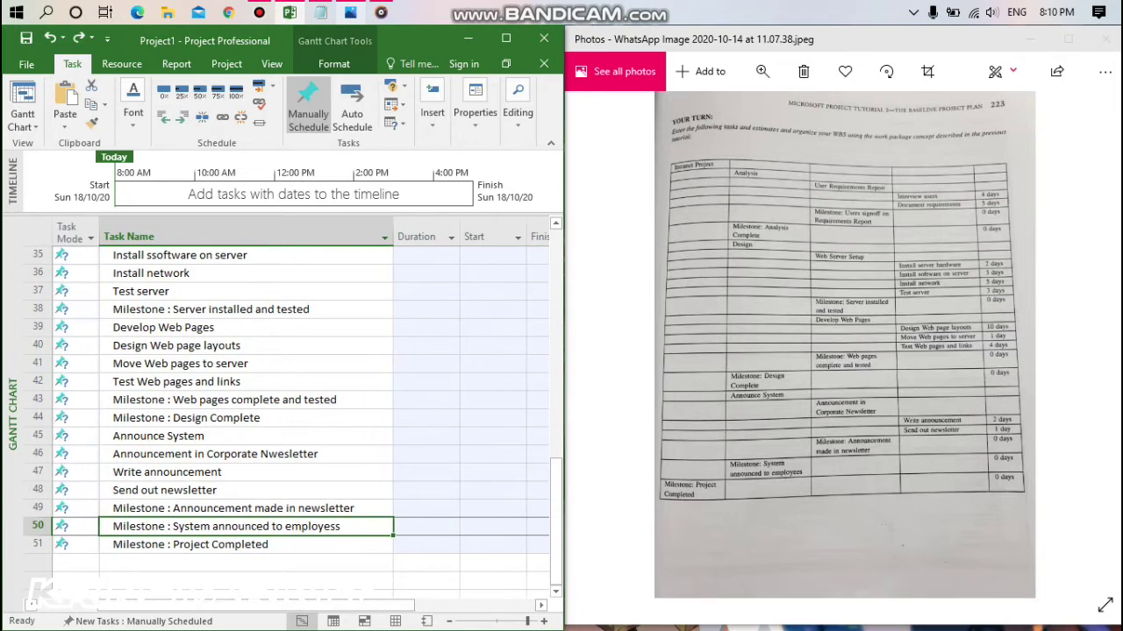
pyautogui.click(426, 526)
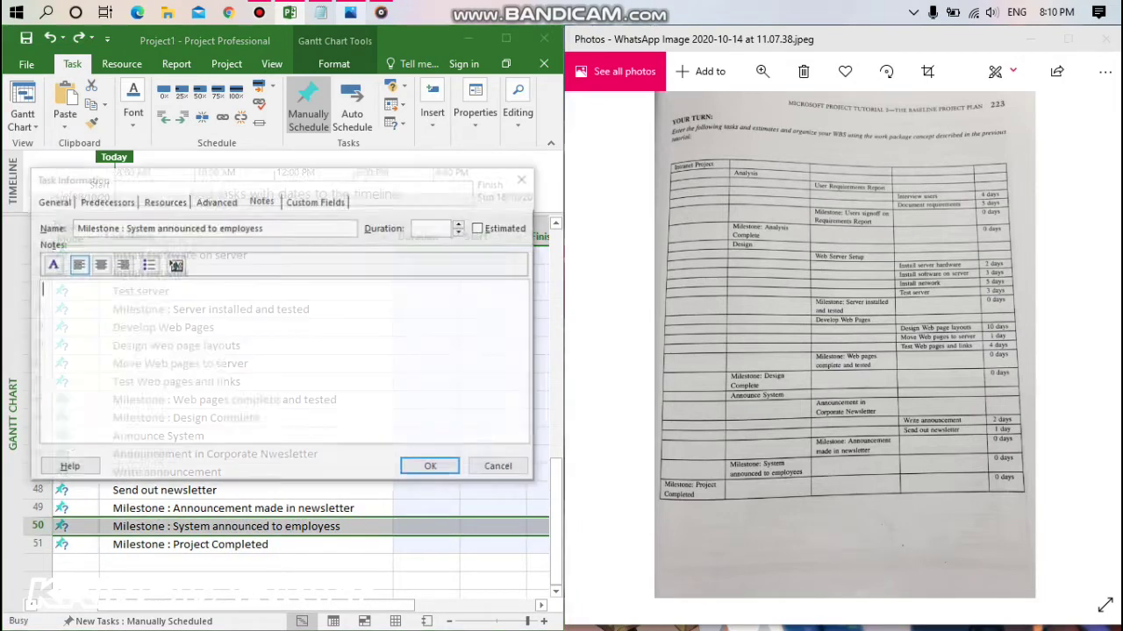
pyautogui.click(501, 468)
pyautogui.click(421, 508)
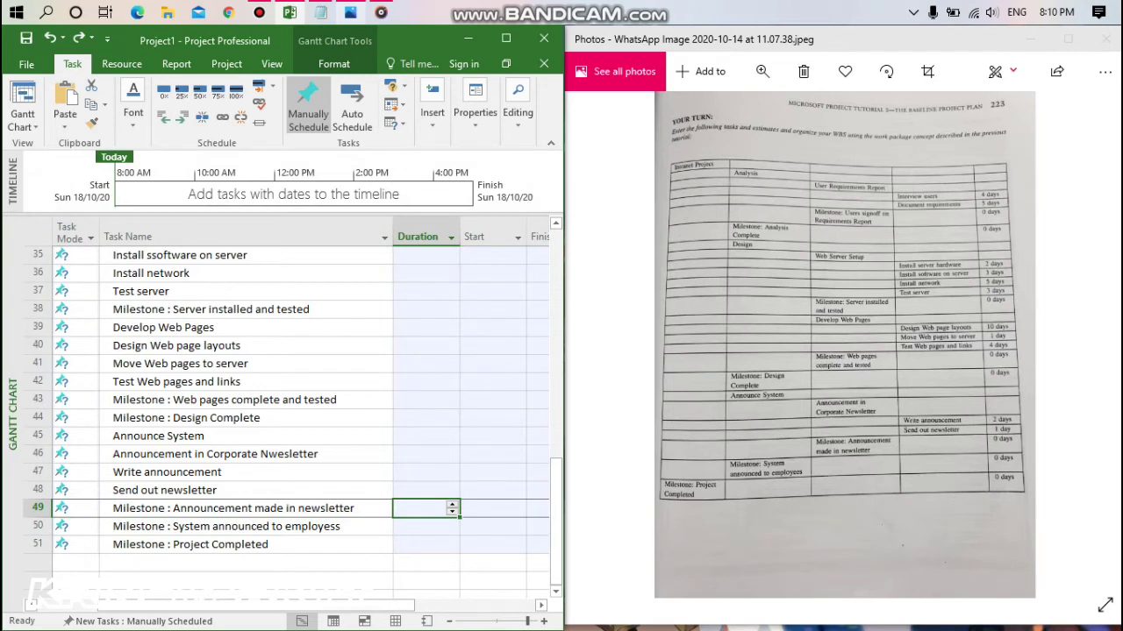
pyautogui.click(426, 490)
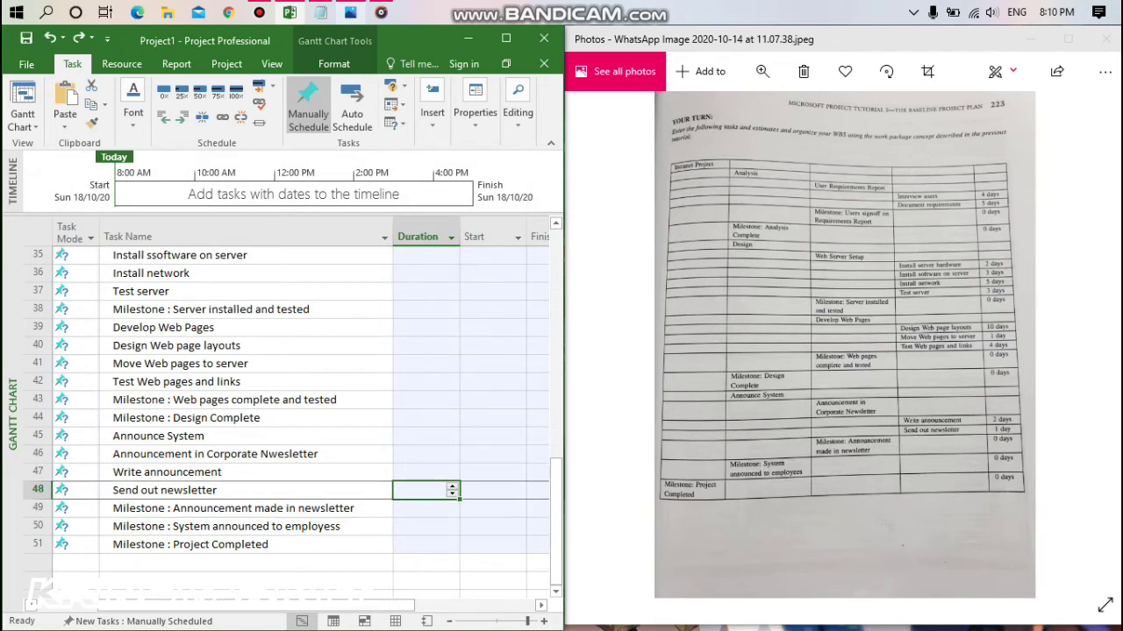
pyautogui.write('1')
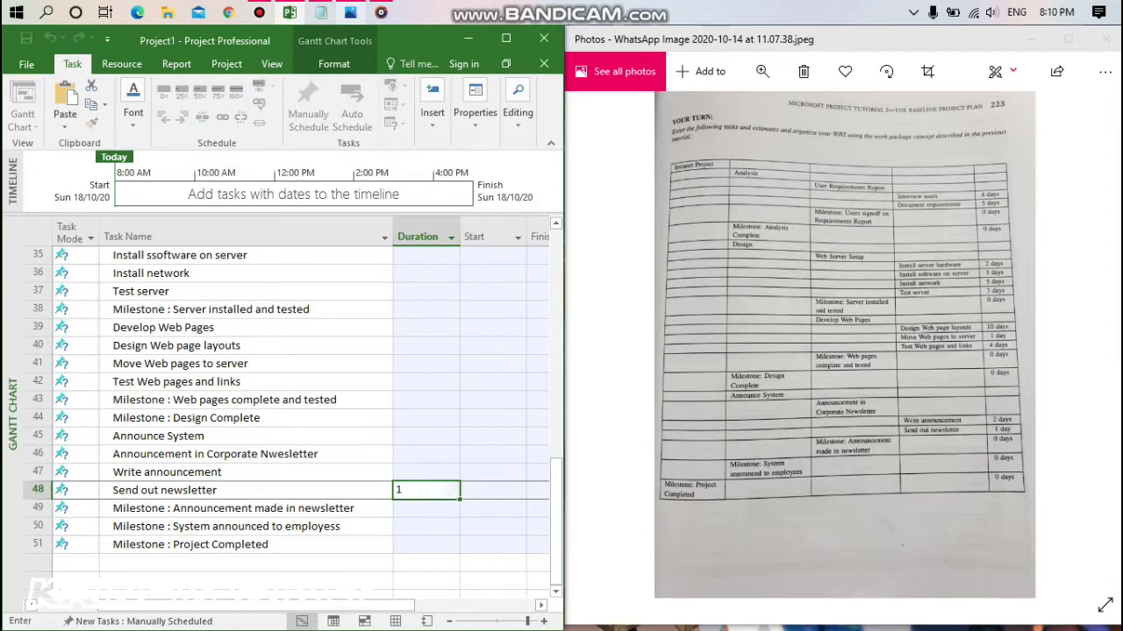
pyautogui.click(426, 472)
pyautogui.write('2')
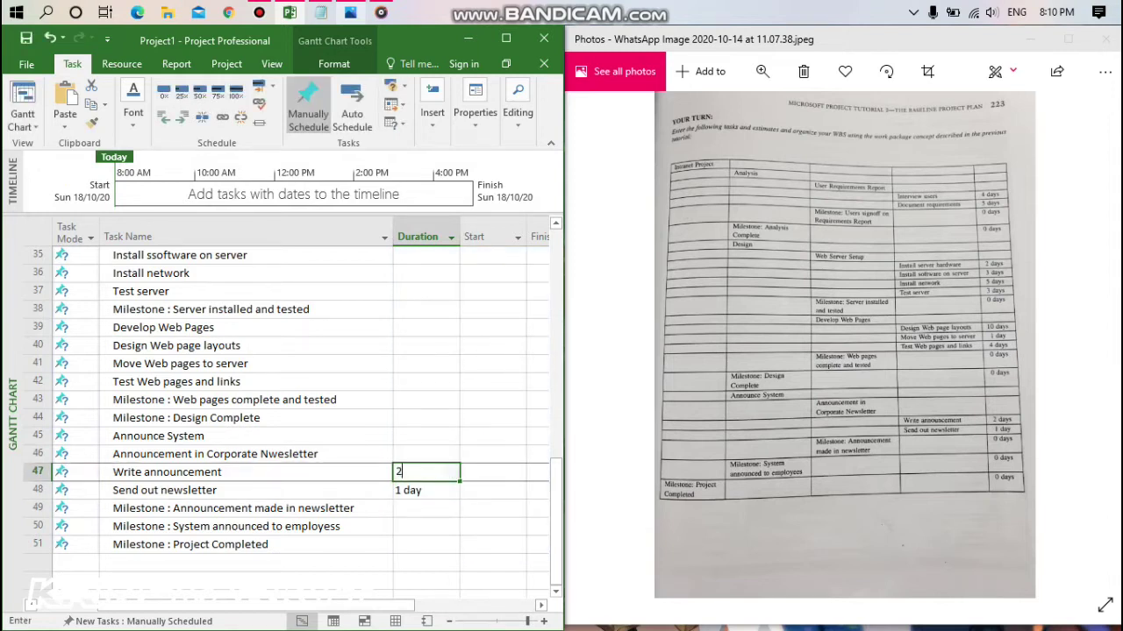
pyautogui.press('Return')
# Set the duration of "Milestone : Design Complete" to 0 days.
pyautogui.click(426, 455)
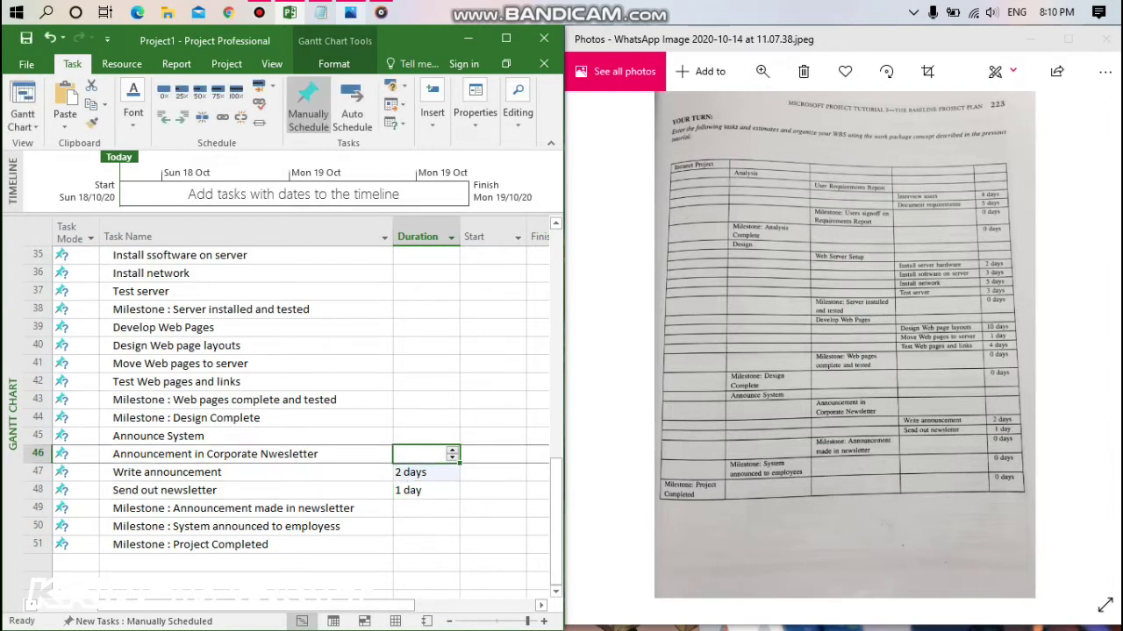
pyautogui.click(421, 436)
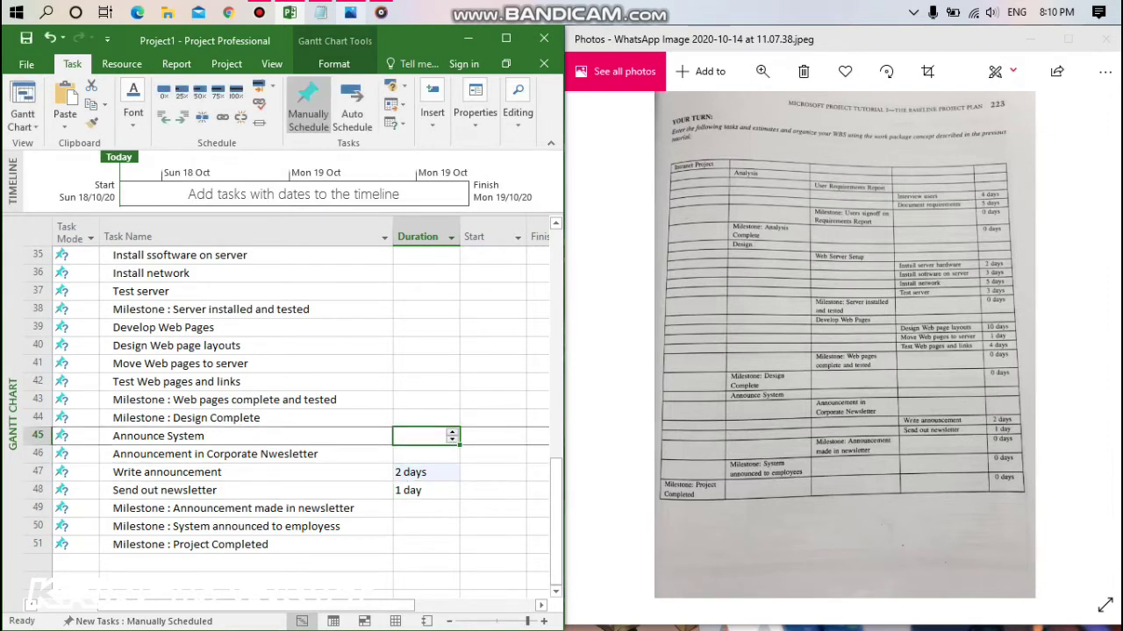
pyautogui.press('Up')
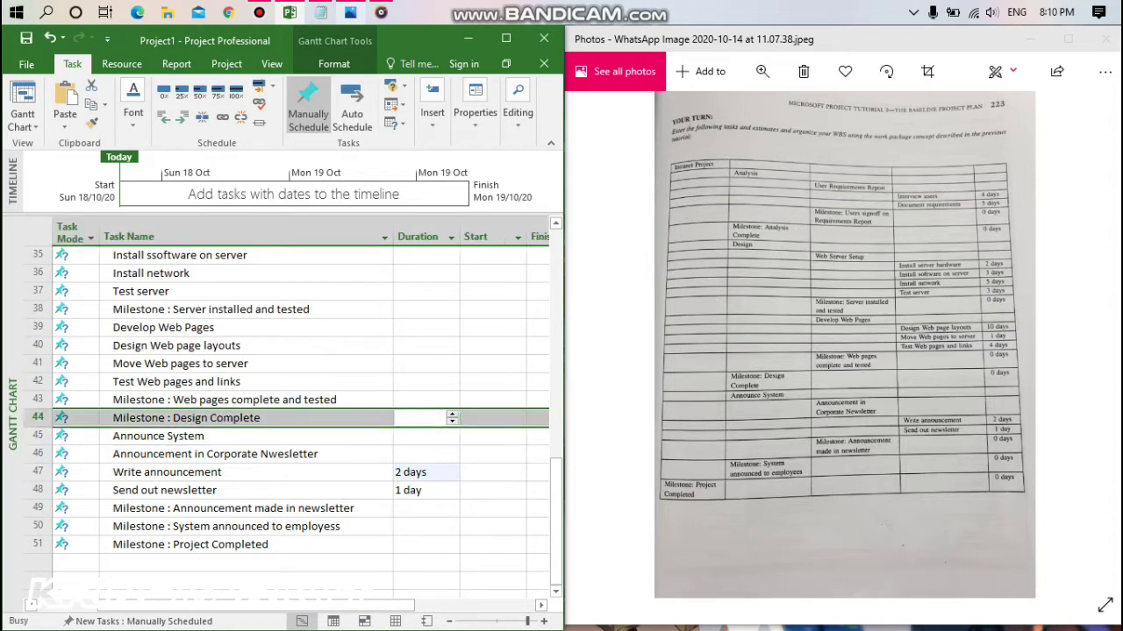
pyautogui.hotkey('shift', 'F2')
pyautogui.press('Escape')
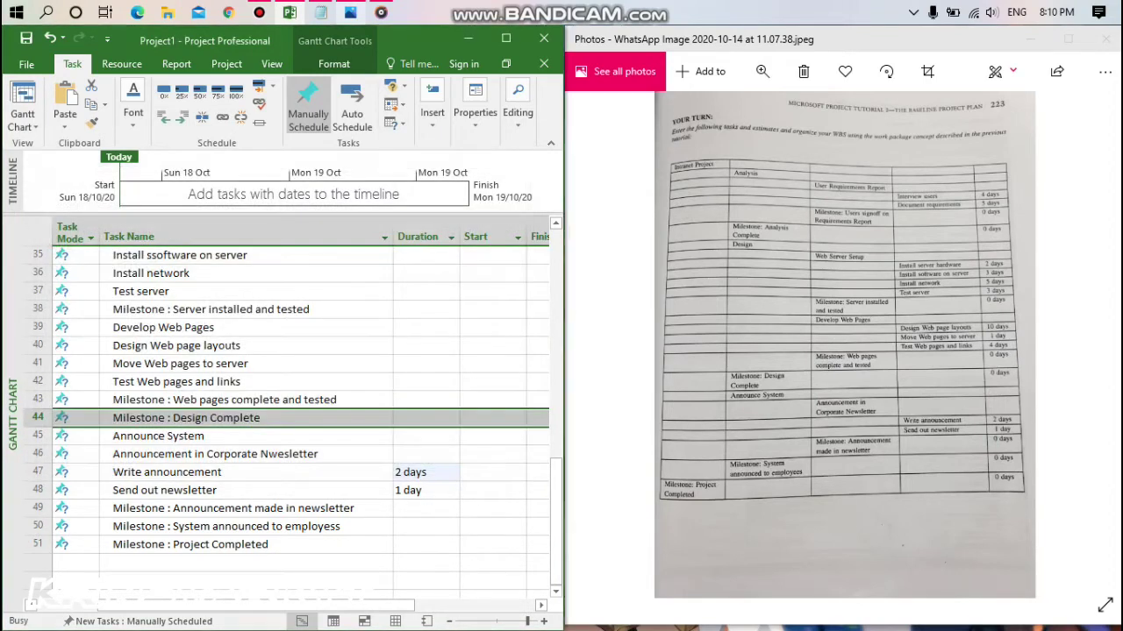
pyautogui.write('0')
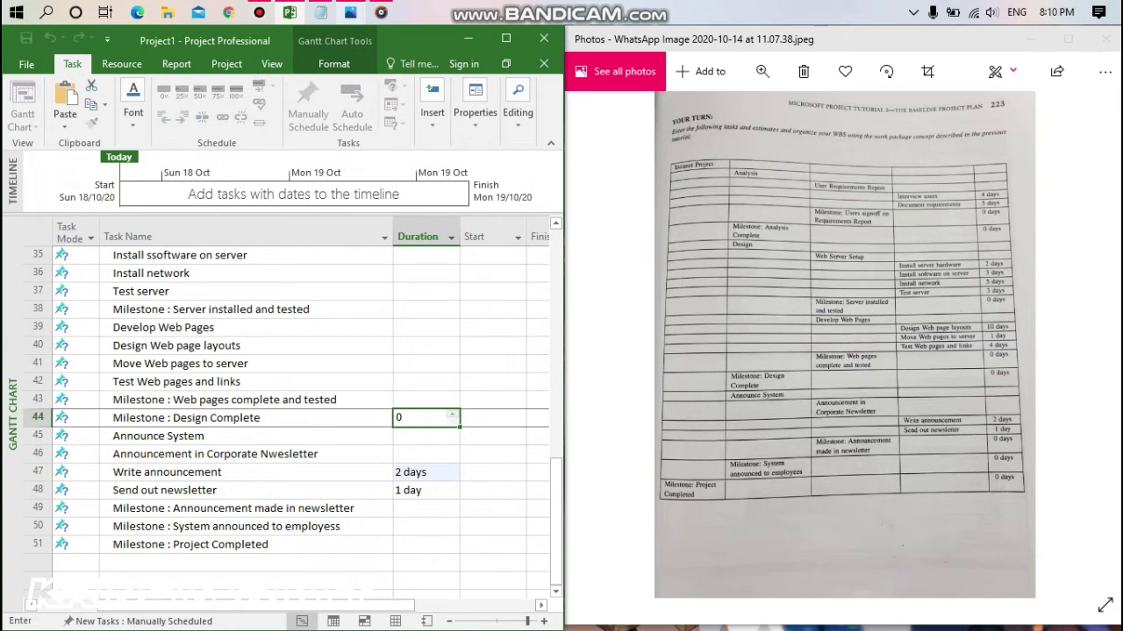
# Set the durations of the last three milestones, rows 49 to 51, to 0 days each.
pyautogui.click(425, 544)
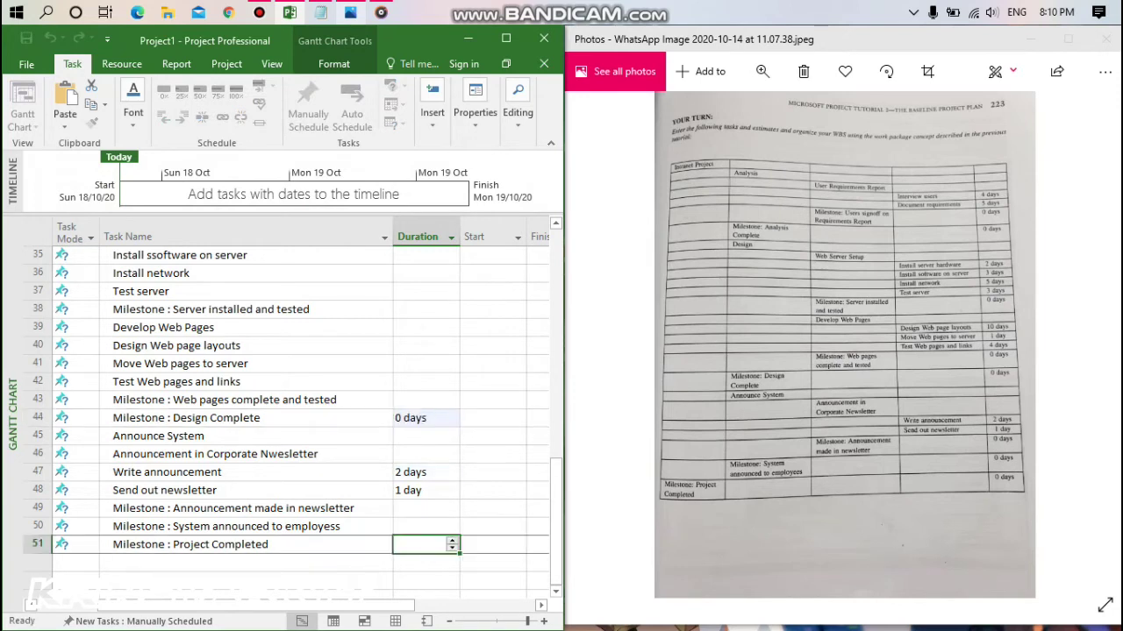
pyautogui.hotkey('shift', 'Up')
pyautogui.hotkey('shift', 'Up')
pyautogui.write('0')
pyautogui.press('Return')
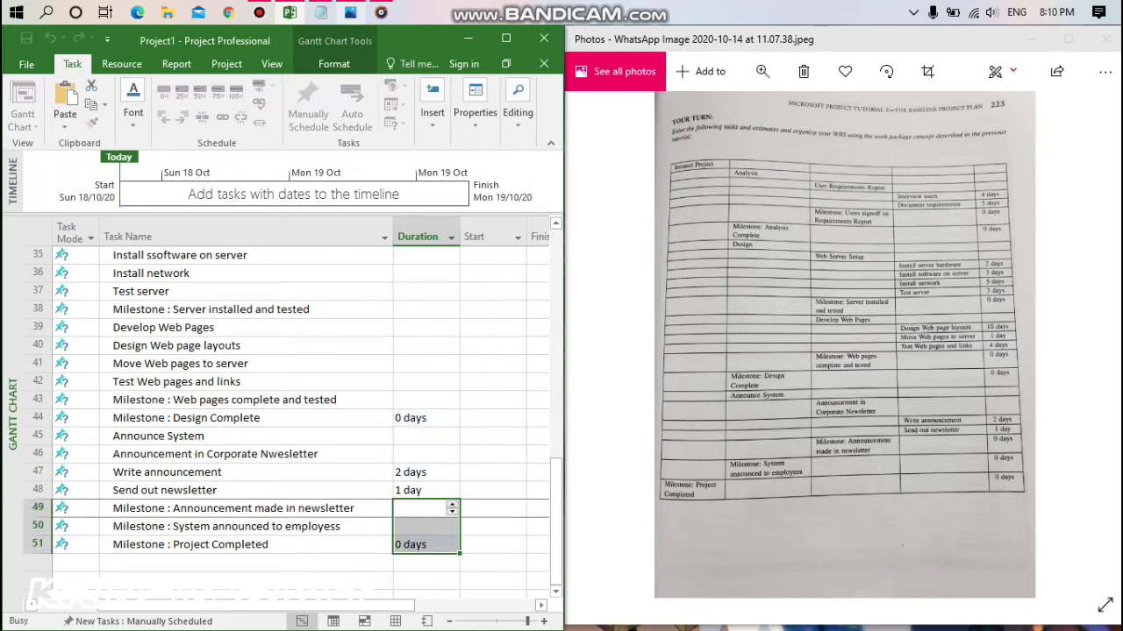
pyautogui.press('Down')
pyautogui.write('0')
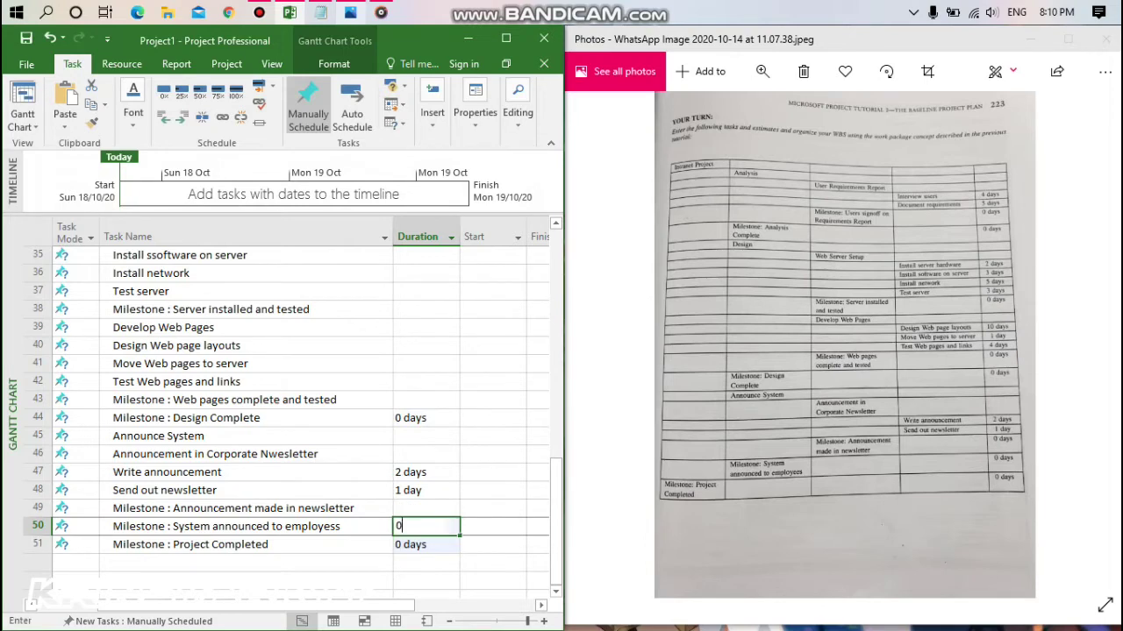
pyautogui.press('BackSpace')
pyautogui.write('0')
pyautogui.press('Return')
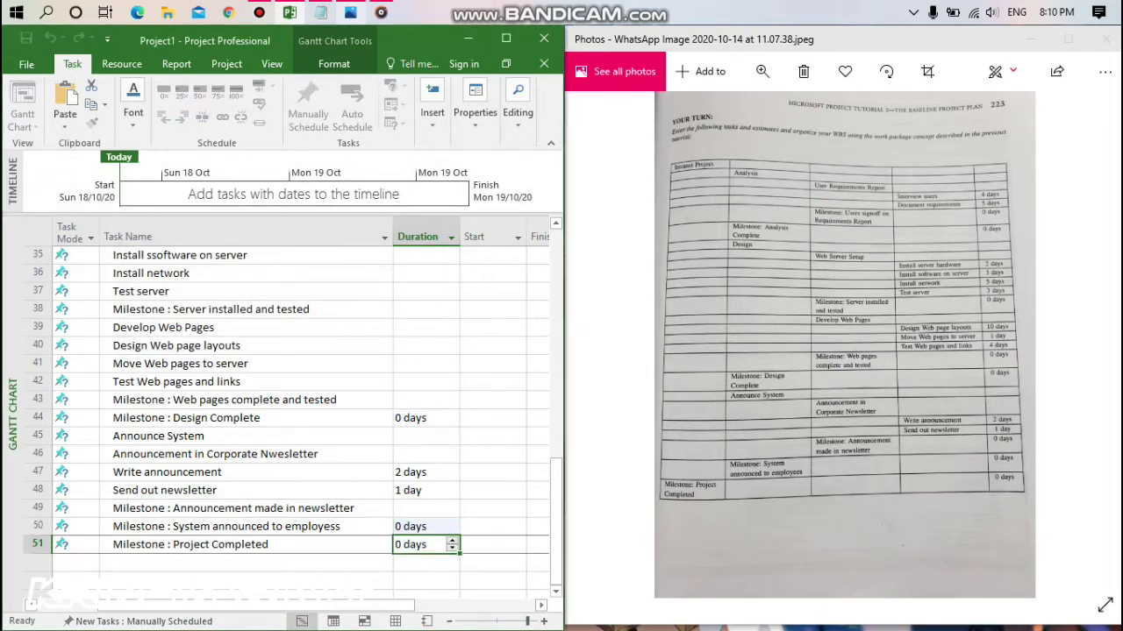
pyautogui.press('Return')
pyautogui.press('Down')
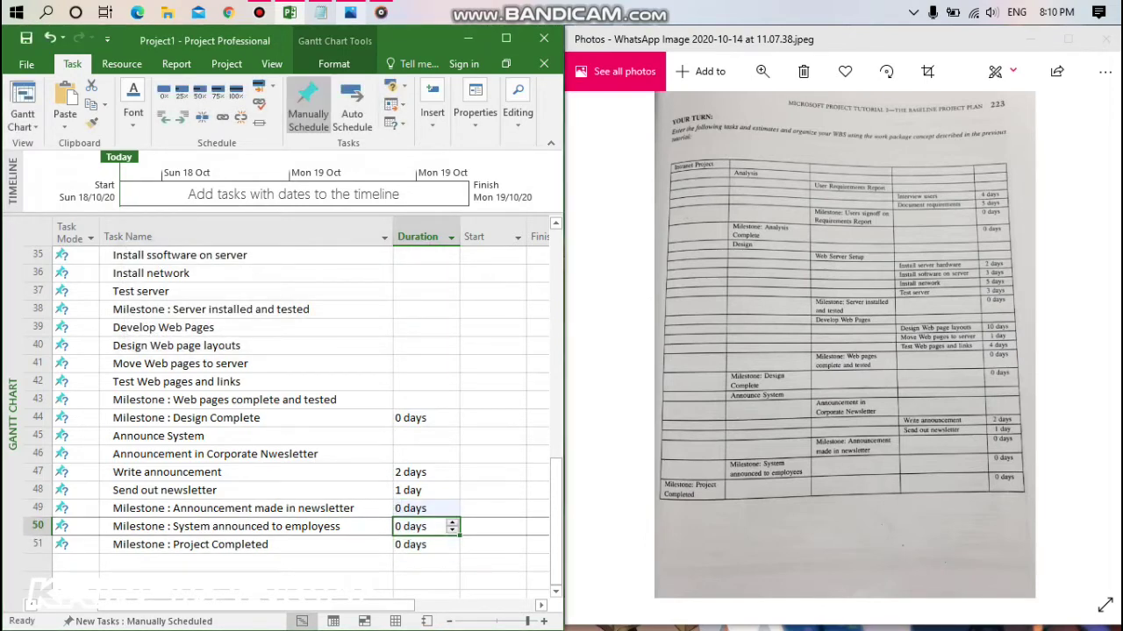
# Set the duration of "Milestone : Web pages complete and tested" to 0 days and of Test Web pages and links to 4 days.
pyautogui.scroll(2, 290, 421)
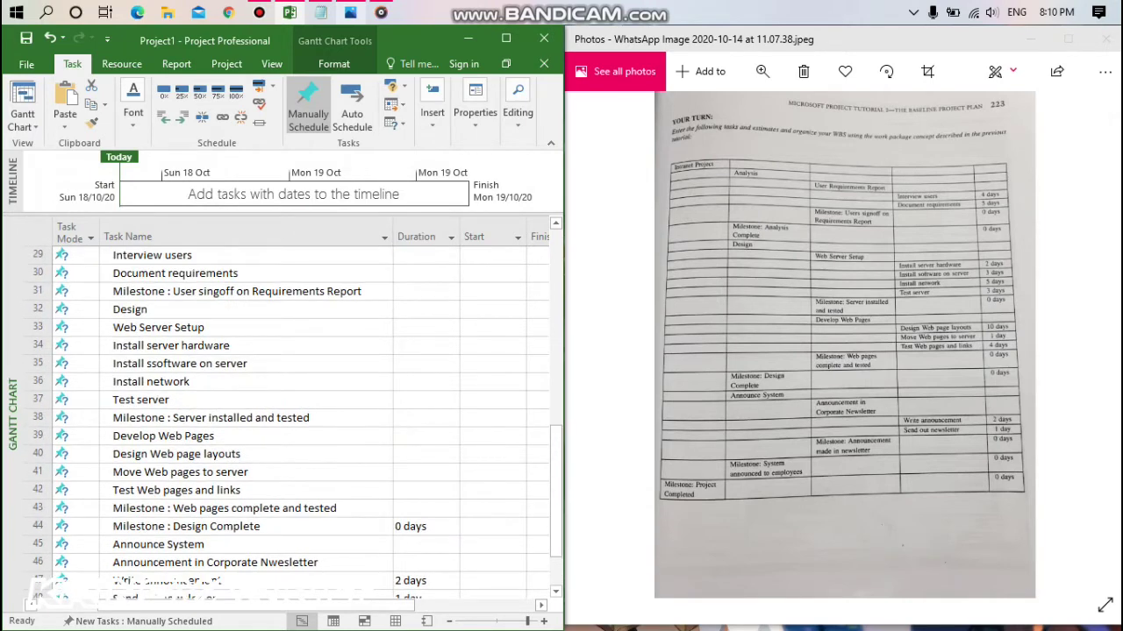
pyautogui.click(425, 508)
pyautogui.write('0')
pyautogui.press('Return')
pyautogui.click(426, 490)
pyautogui.write('4')
pyautogui.press('Return')
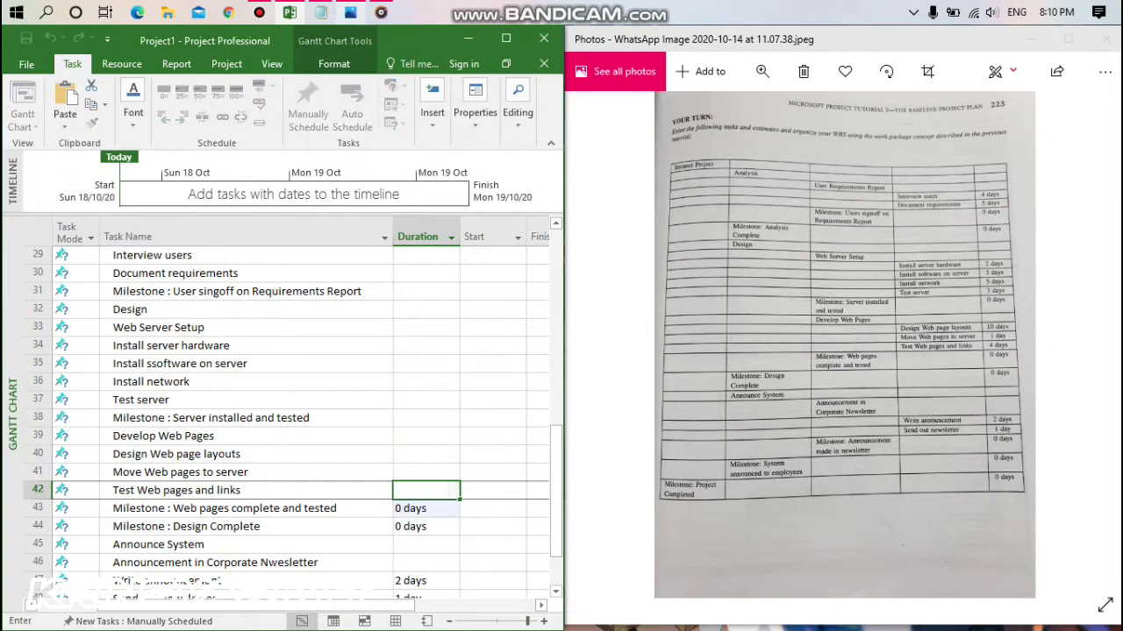
# Set the duration of Move Web pages to server to 1 day and of Design Web page layouts to 10 days.
pyautogui.click(425, 485)
pyautogui.write('1')
pyautogui.press('Return')
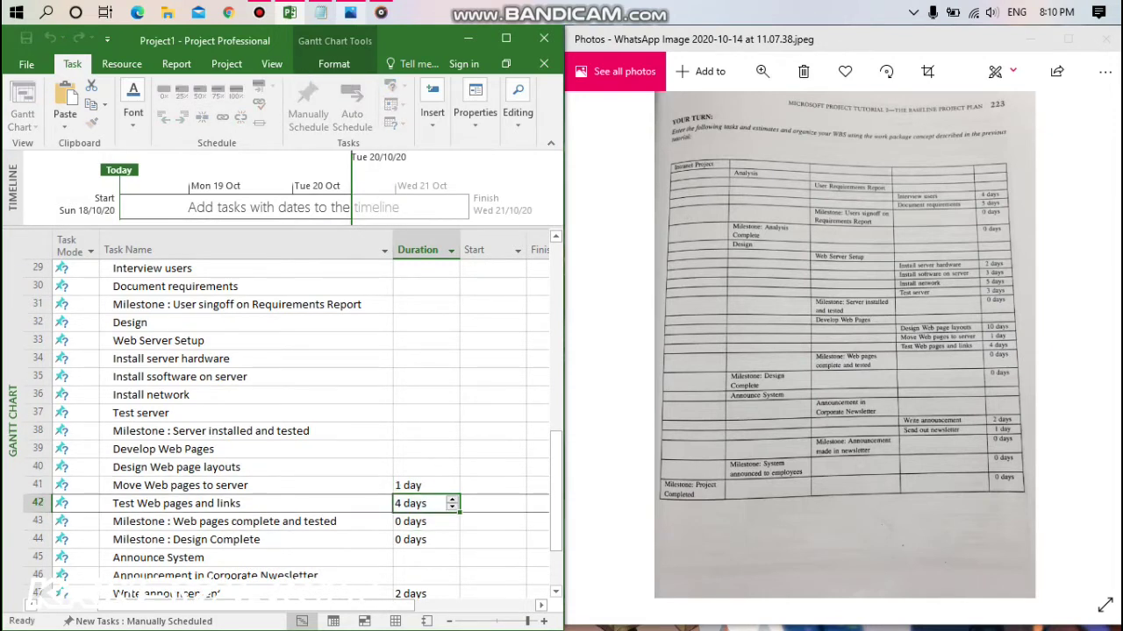
pyautogui.click(425, 466)
pyautogui.write('10')
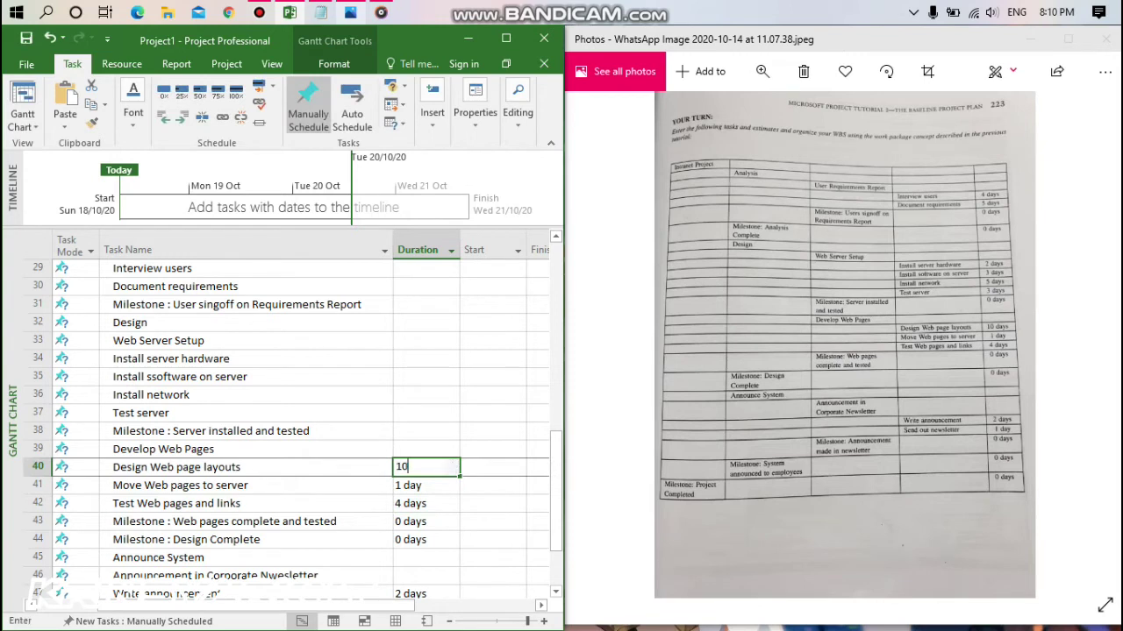
pyautogui.press('Return')
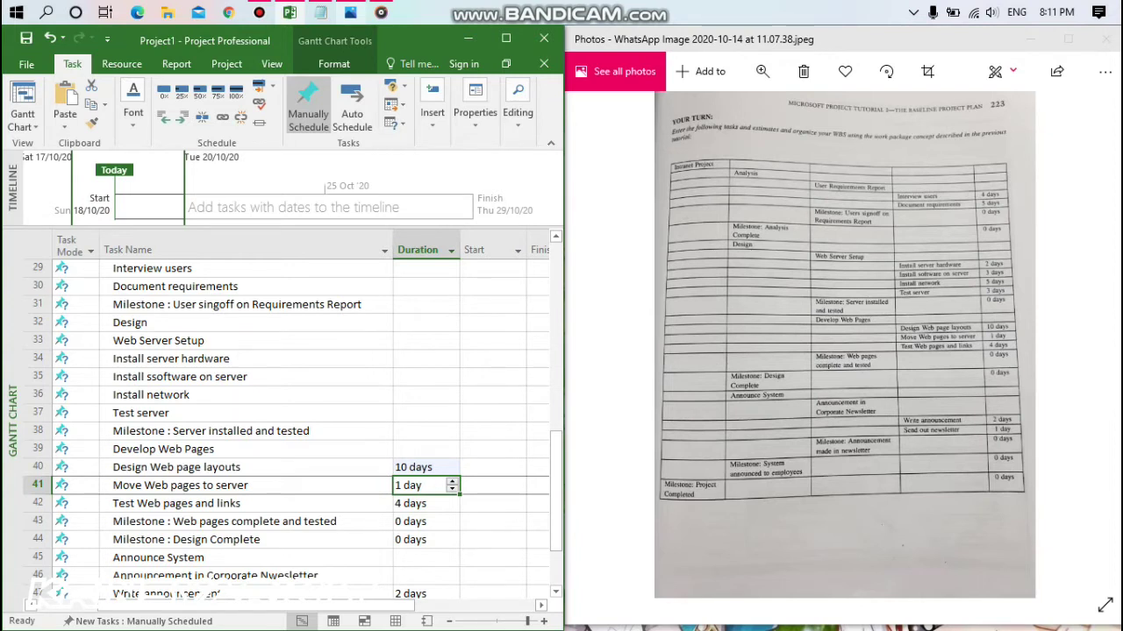
# Set the duration of Test server to 0 days.
pyautogui.click(421, 449)
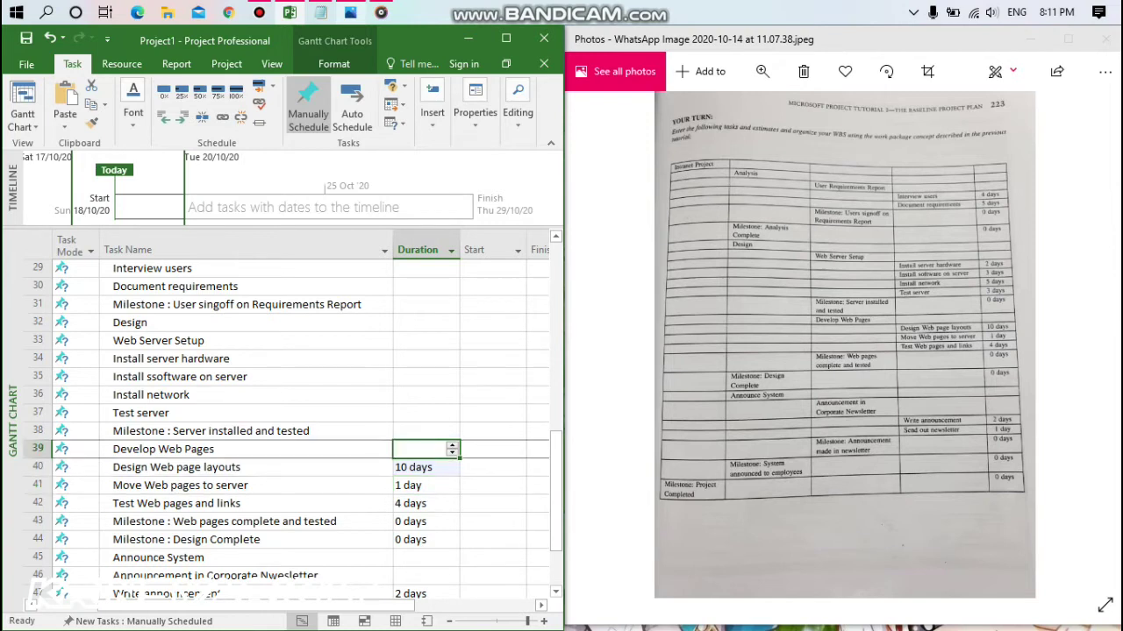
pyautogui.click(421, 413)
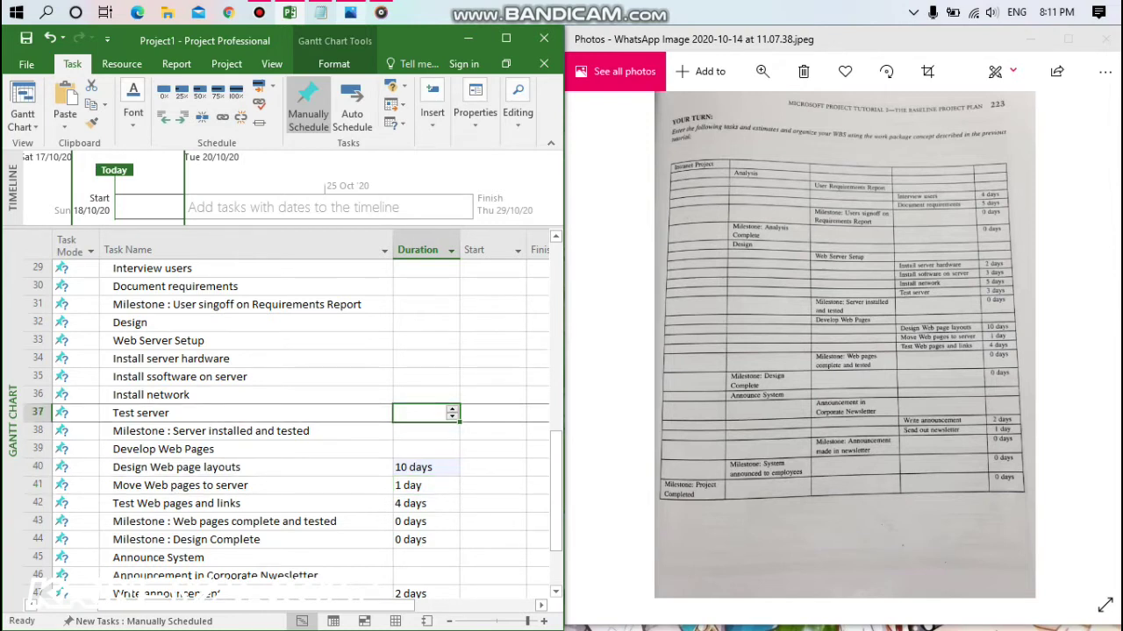
pyautogui.write('0')
pyautogui.press('Return')
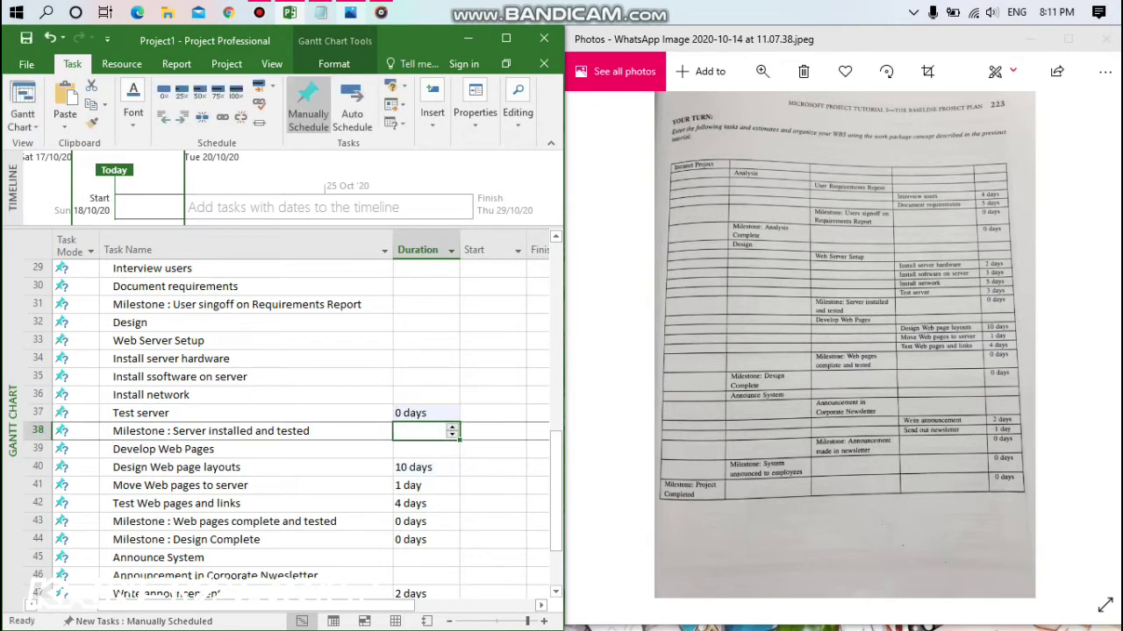
# Set the duration of Install network to 3 days and of the install software on server task to 5 days.
pyautogui.click(421, 395)
pyautogui.write('3')
pyautogui.press('Return')
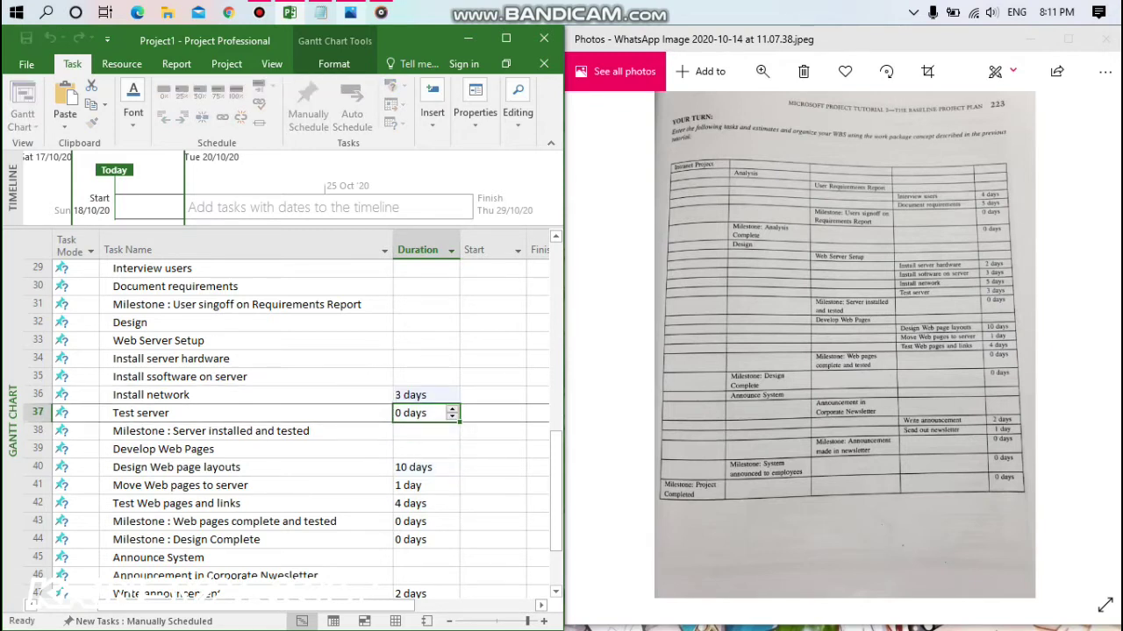
pyautogui.click(421, 377)
pyautogui.write('5')
pyautogui.press('Return')
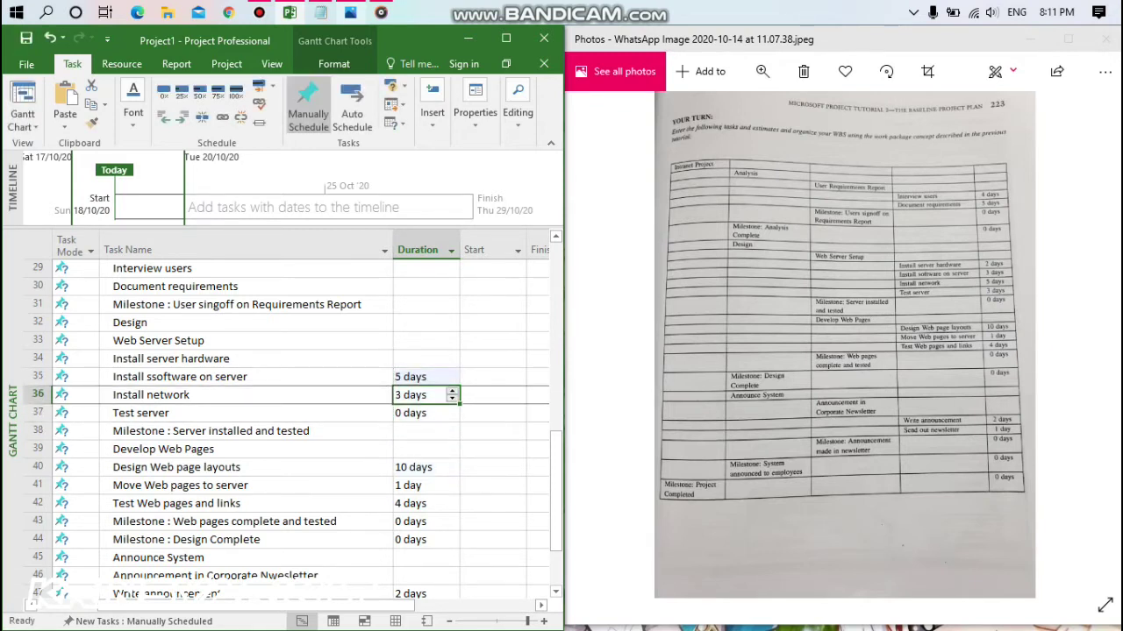
# Set the duration of Install server hardware to 3 days and of Web Server Setup to 2 days.
pyautogui.click(421, 358)
pyautogui.write('3')
pyautogui.press('Return')
pyautogui.click(421, 340)
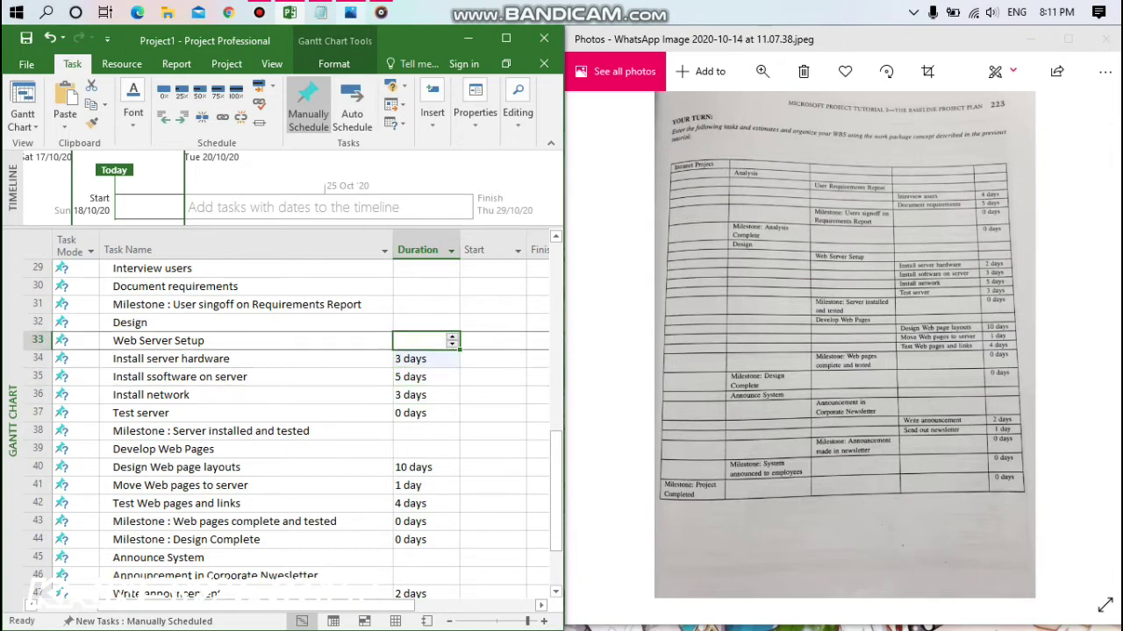
pyautogui.write('2')
pyautogui.press('Return')
# Set the durations of the Requirements Report signoff milestone and Document requirements to 0 days each.
pyautogui.scroll(3, 290, 421)
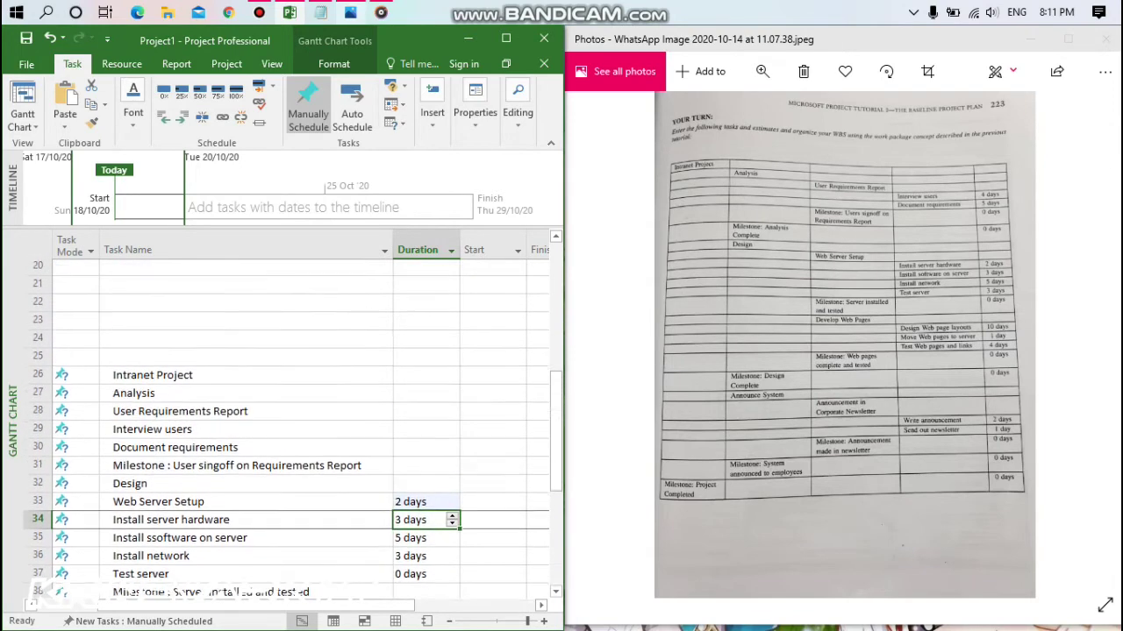
pyautogui.scroll(7, 290, 421)
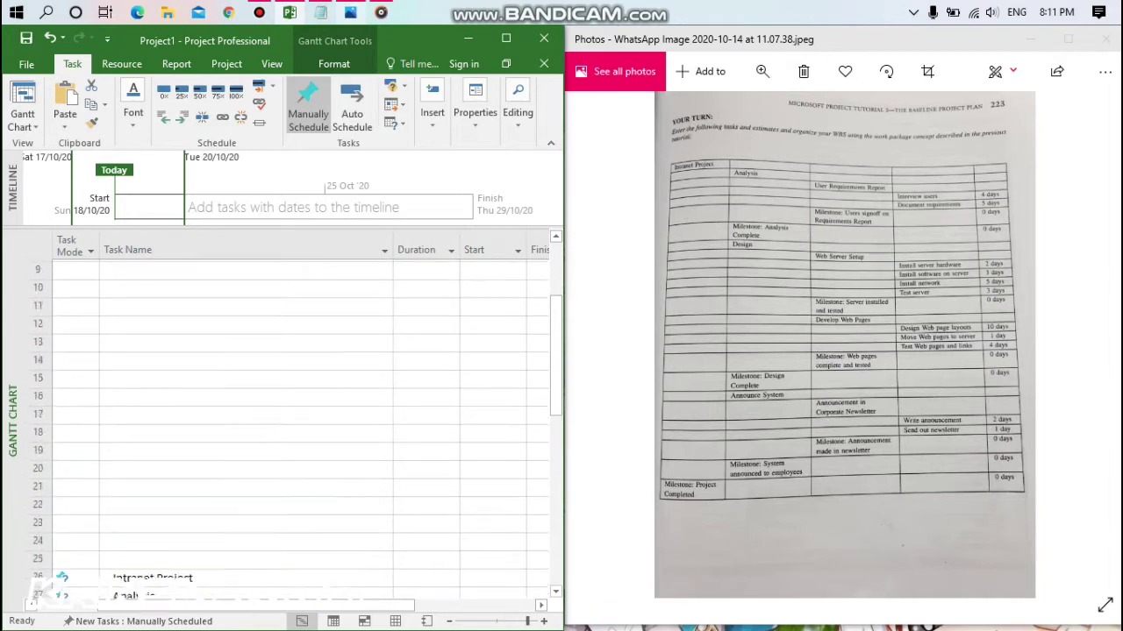
pyautogui.scroll(-7, 289, 421)
pyautogui.scroll(-1, 293, 430)
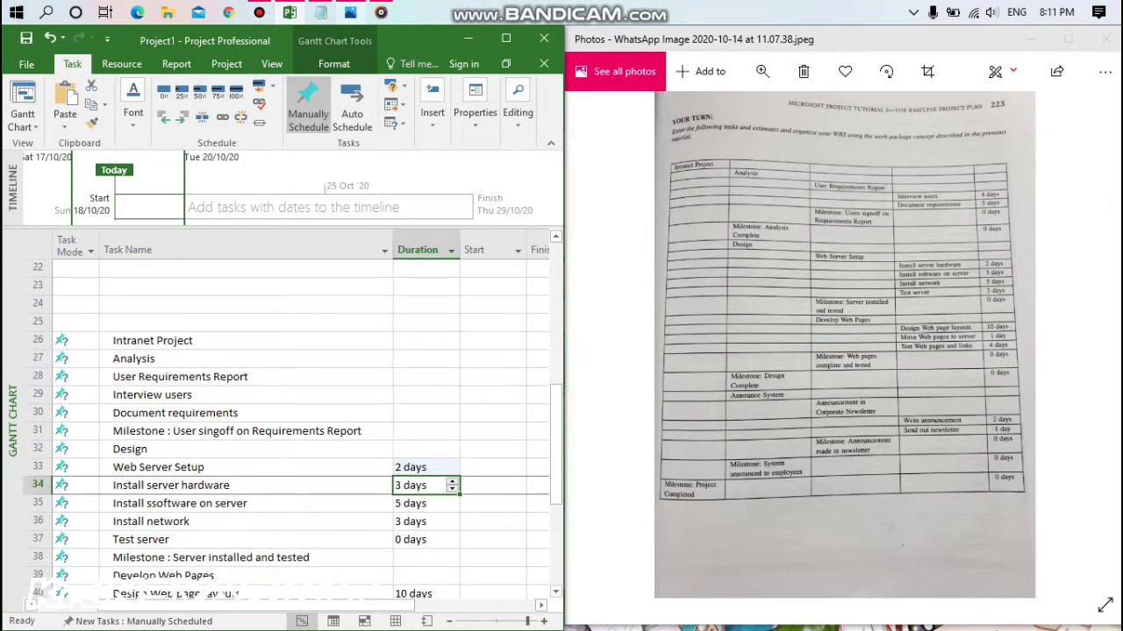
pyautogui.click(426, 449)
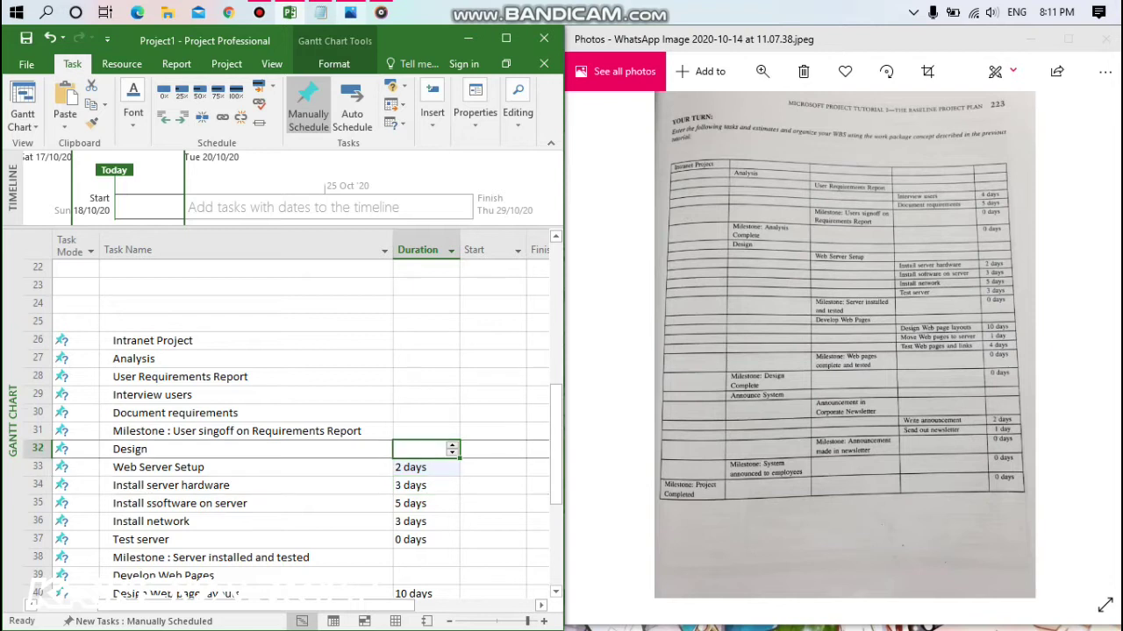
pyautogui.click(425, 431)
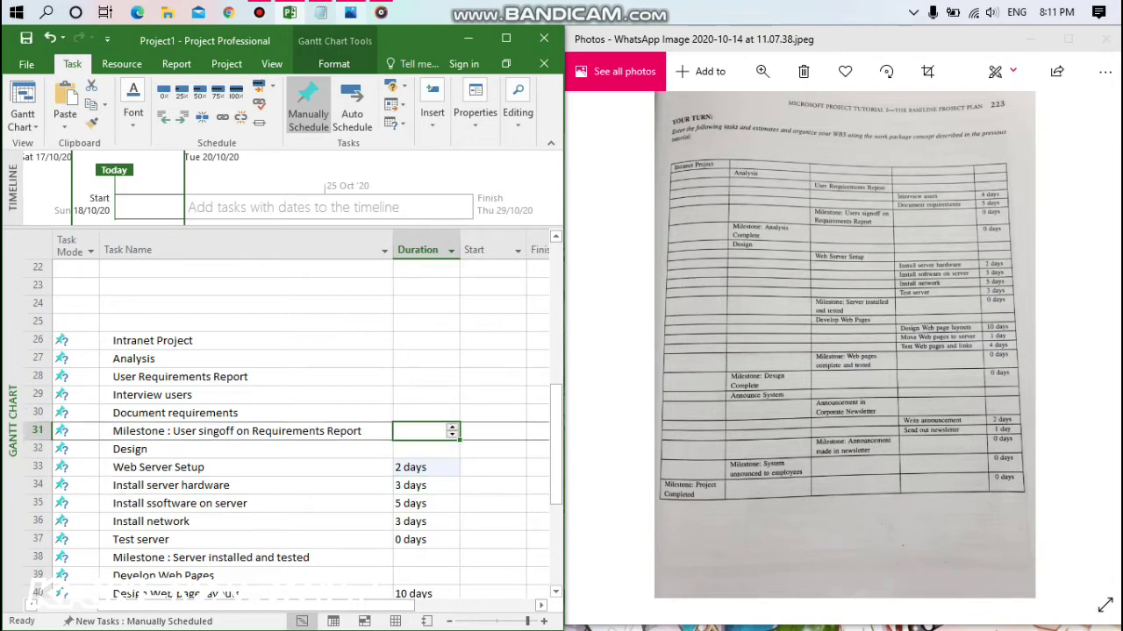
pyautogui.write('0 days')
pyautogui.press('Up')
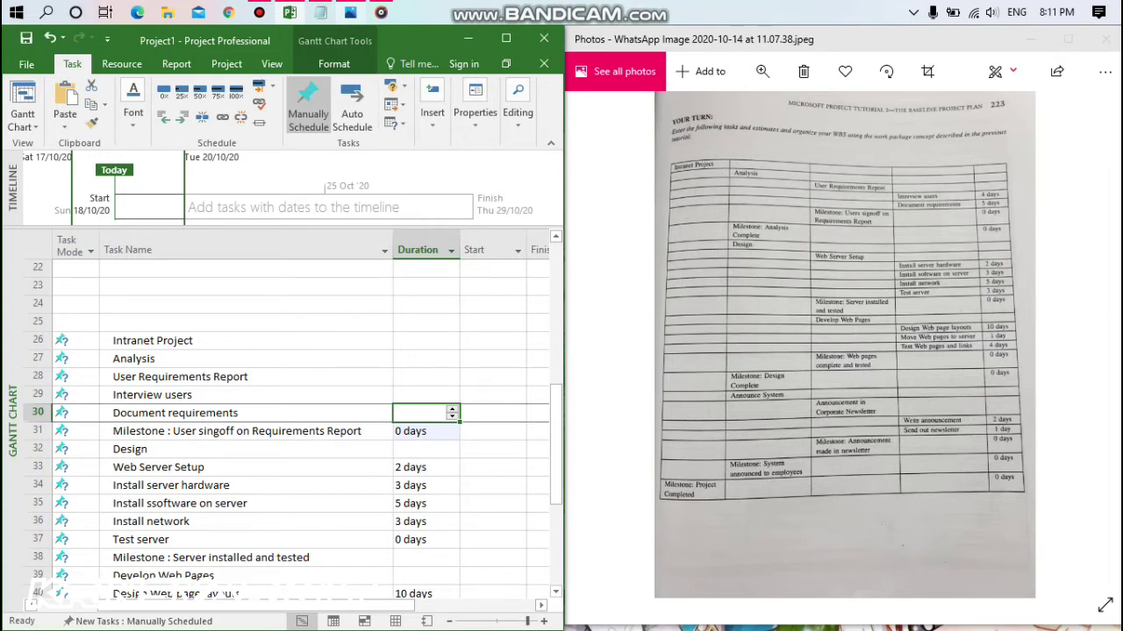
pyautogui.write('0')
pyautogui.press('Return')
pyautogui.press('Up')
pyautogui.press('Up')
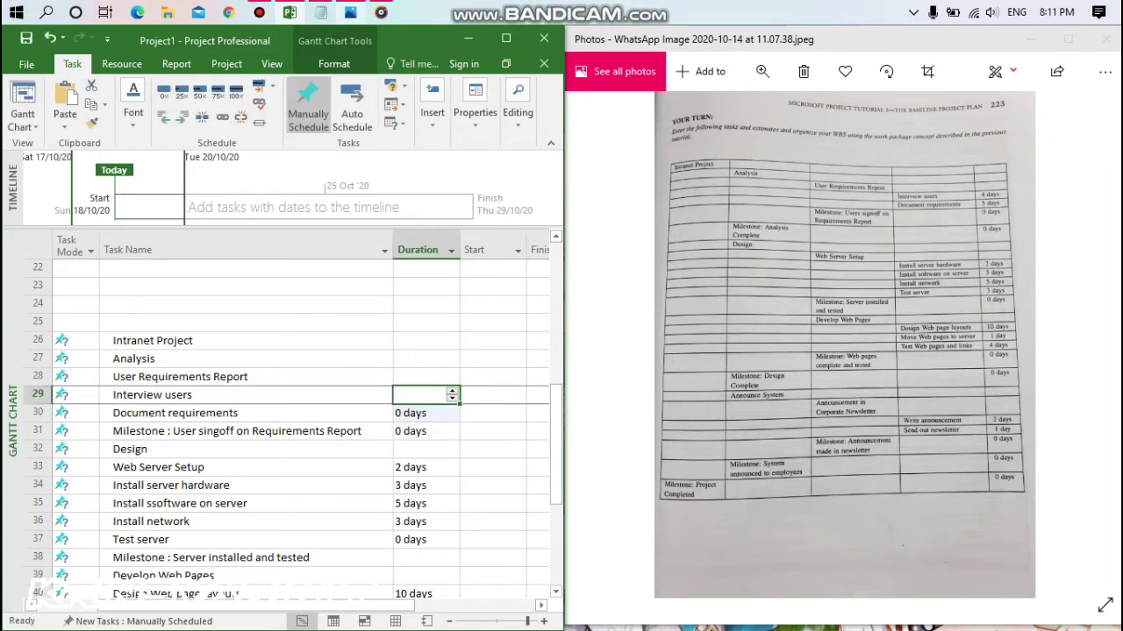
# Set the duration of User Requirements Report to 0 days and of Interview users to 5 days.
pyautogui.write('0')
pyautogui.press('Return')
pyautogui.press('Up')
pyautogui.press('Up')
pyautogui.press('Down')
pyautogui.write('5')
pyautogui.press('Return')
# Set the duration of User Requirements Report to 4 days.
pyautogui.press('Up')
pyautogui.press('Up')
pyautogui.hotkey('shift', 'F2')
pyautogui.write('4')
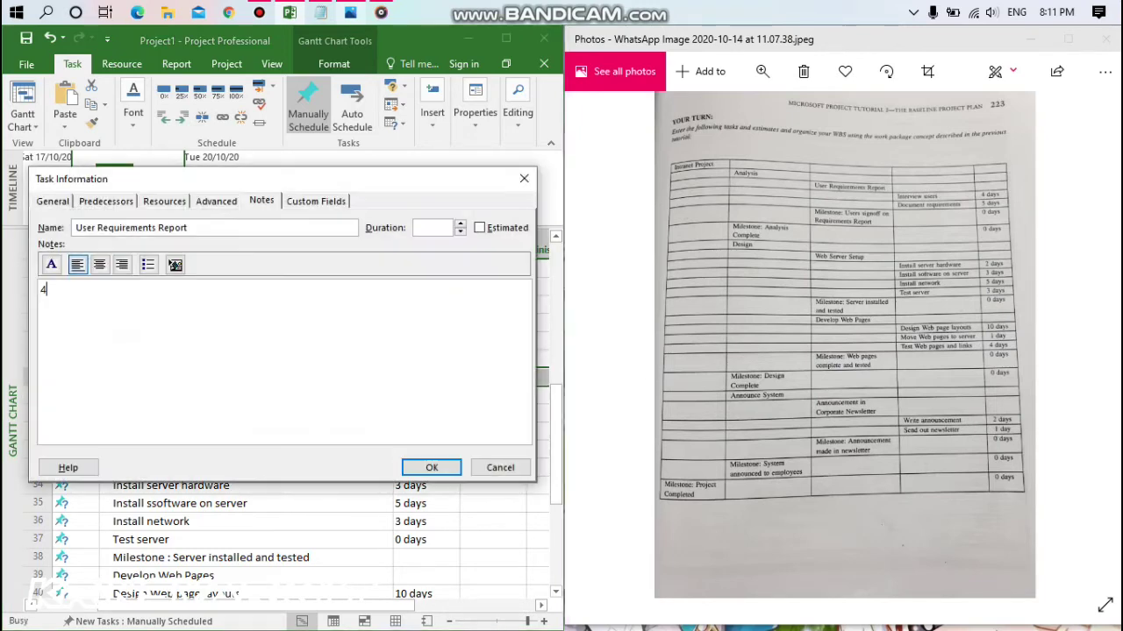
pyautogui.press('Escape')
pyautogui.write('4')
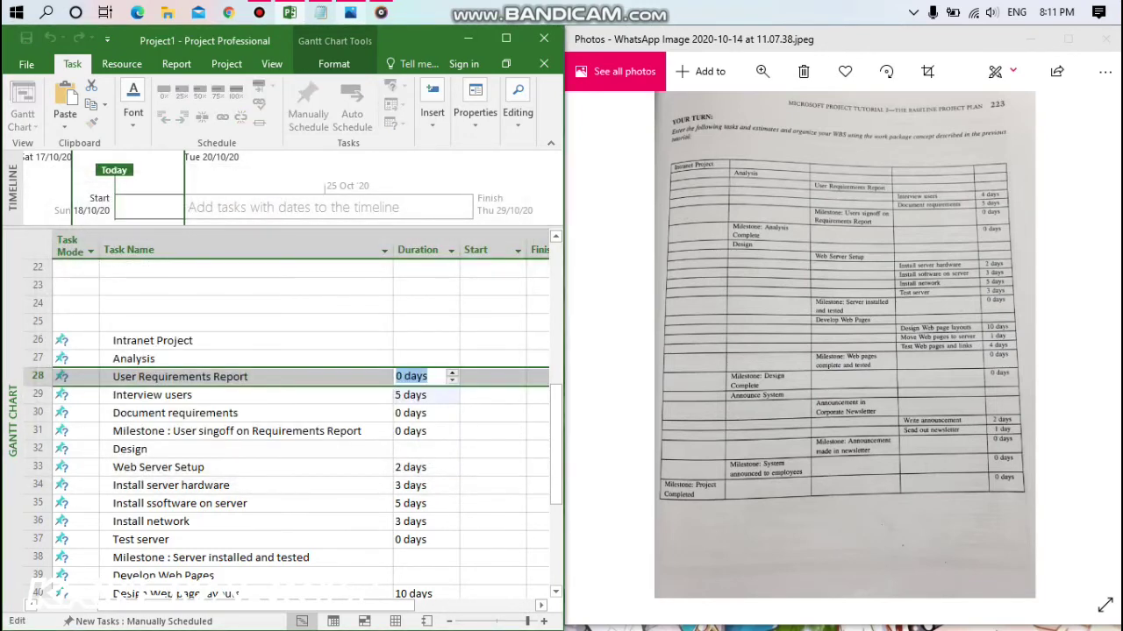
pyautogui.press('Tab')
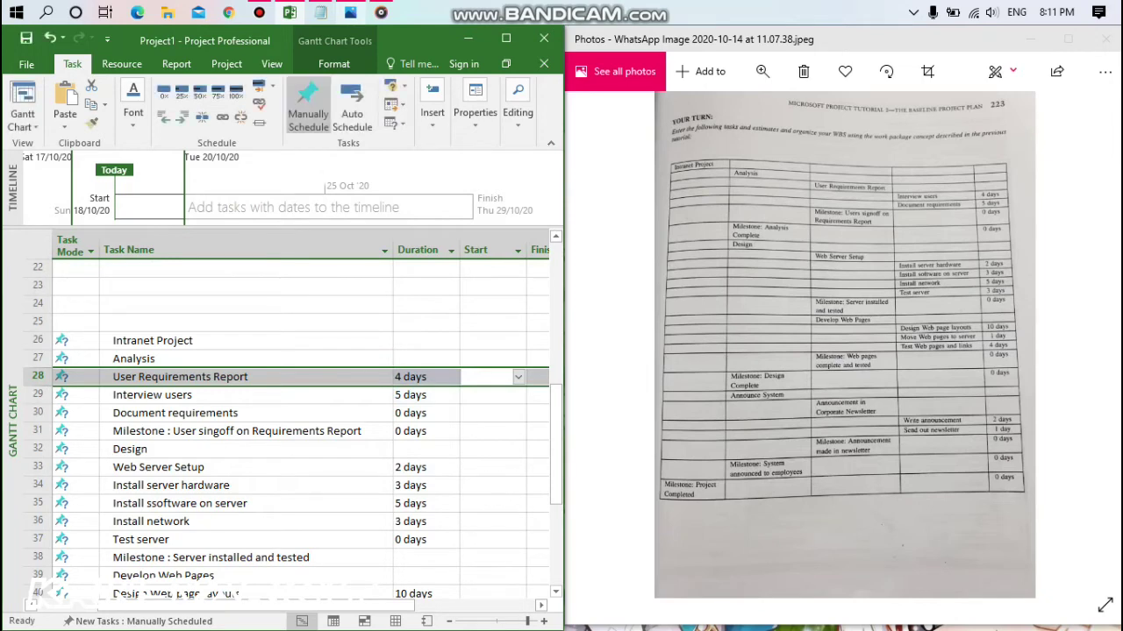
# Cut the names and durations of all tasks in rows 26 to 51.
pyautogui.click(152, 340)
pyautogui.scroll(-7, 299, 430)
pyautogui.scroll(-1, 298, 351)
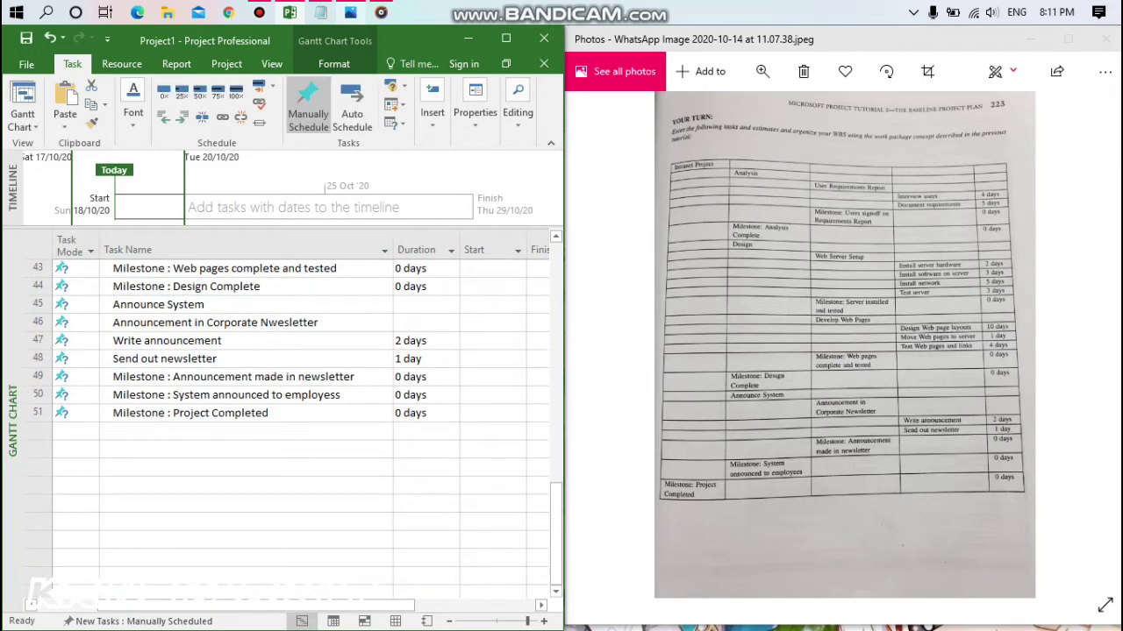
pyautogui.moveTo(132, 267); pyautogui.dragTo(426, 412)
pyautogui.press('Delete')
pyautogui.scroll(10, 298, 421)
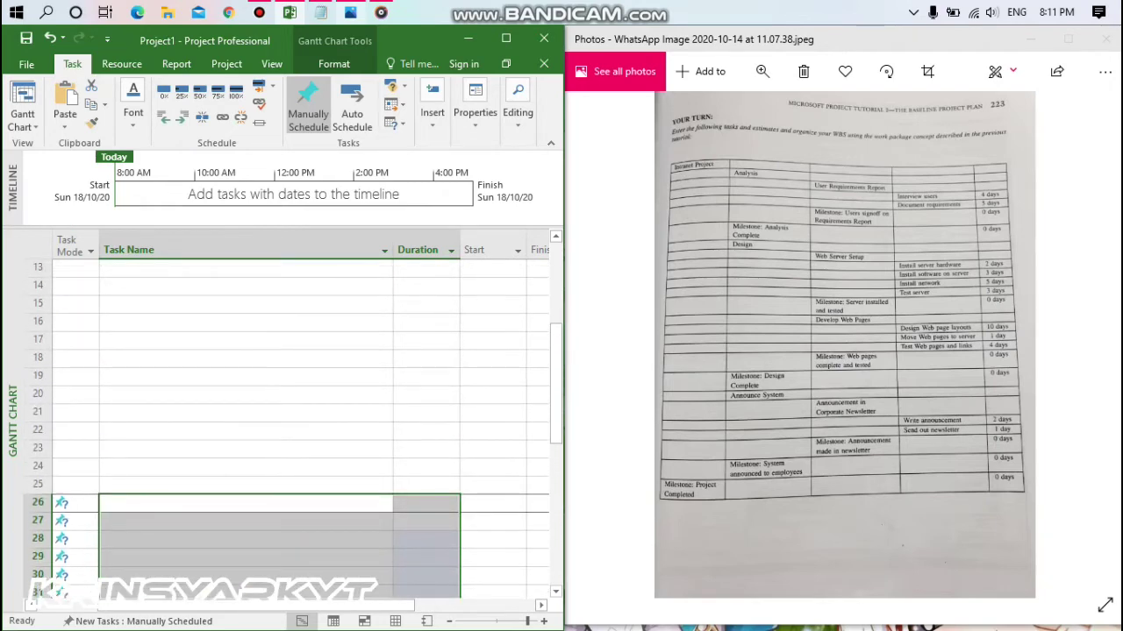
# Delete the emptied task rows 26 to 51.
pyautogui.click(246, 503)
pyautogui.scroll(-3, 299, 421)
pyautogui.click(75, 334)
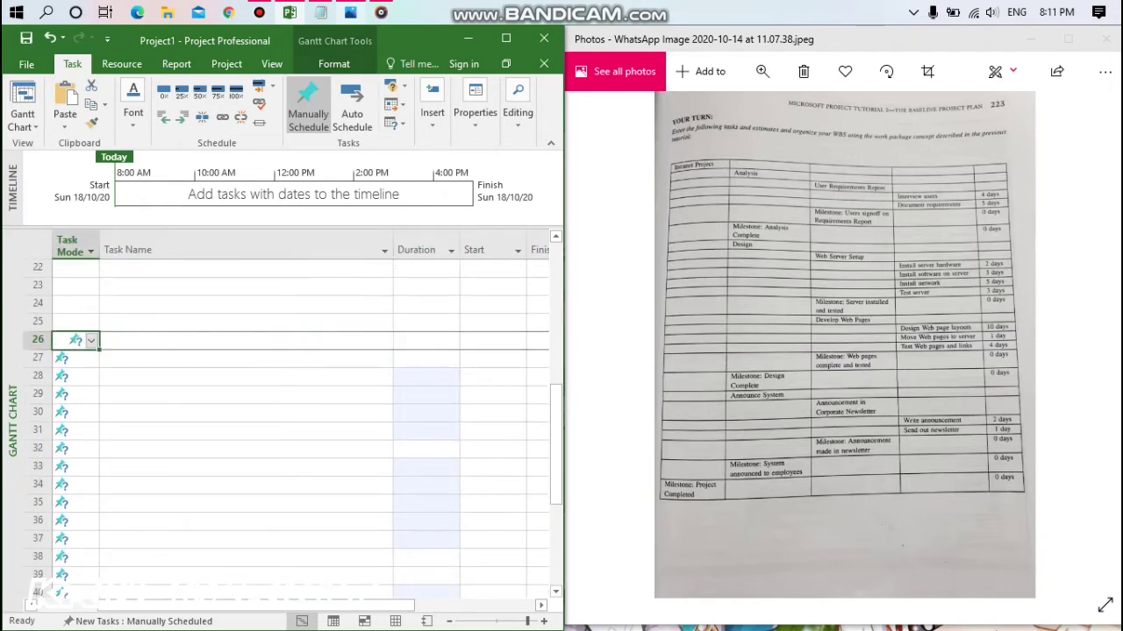
pyautogui.scroll(-8, 298, 421)
pyautogui.keyDown('shift'); pyautogui.click(425, 465); pyautogui.keyUp('shift')
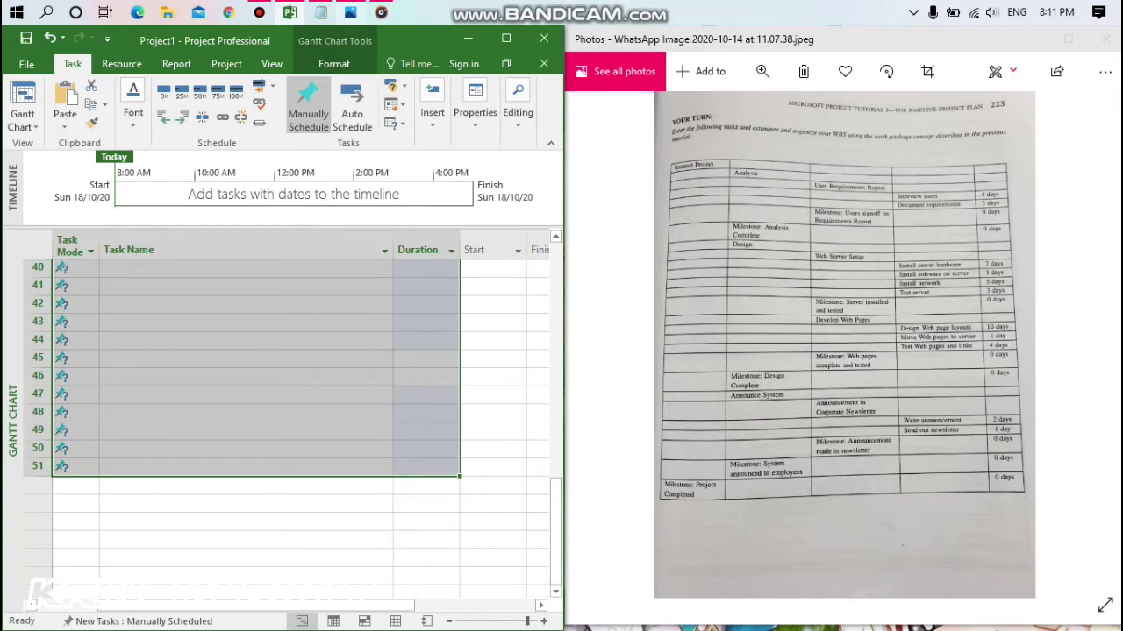
pyautogui.rightClick(271, 277)
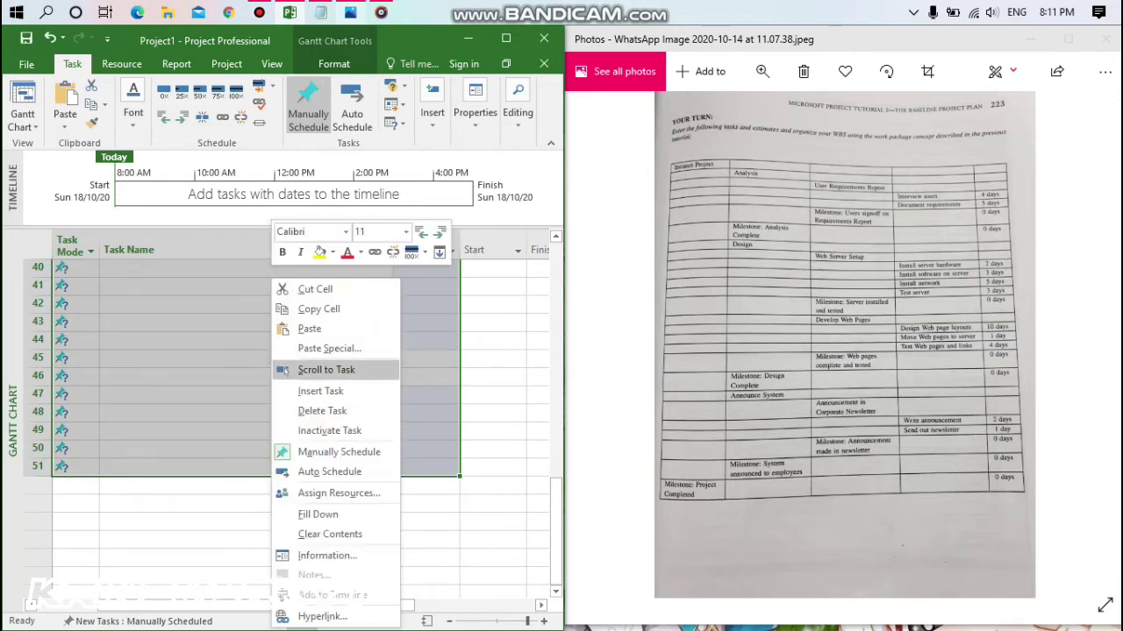
pyautogui.press('Escape')
pyautogui.press('Delete')
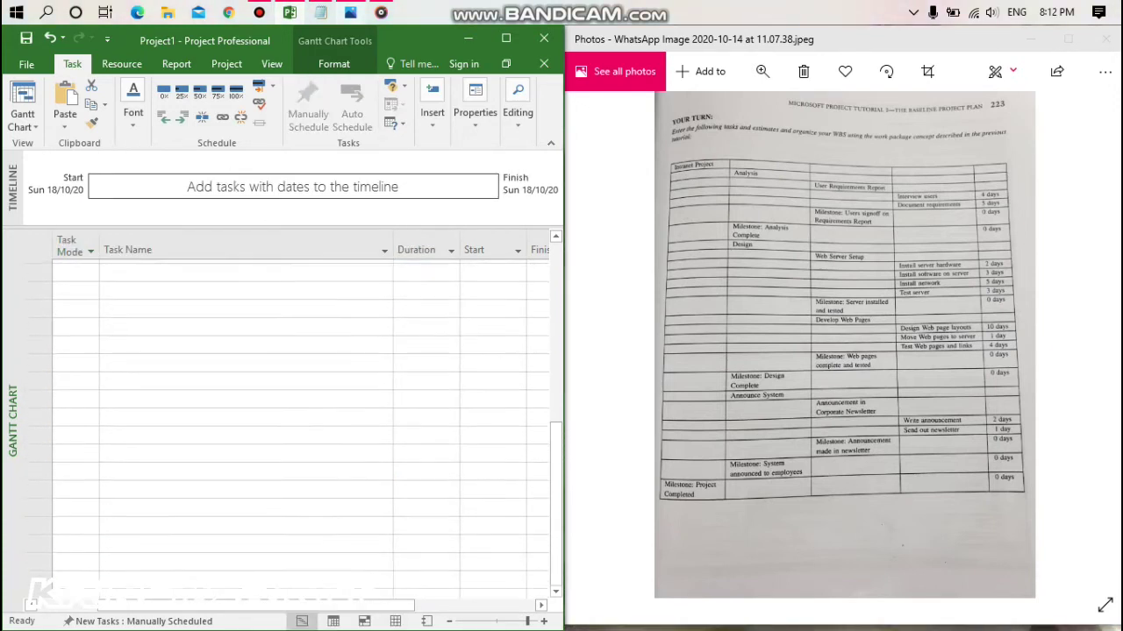
# Paste the cut task names and durations into the empty task table, starting at row 1.
pyautogui.click(246, 269)
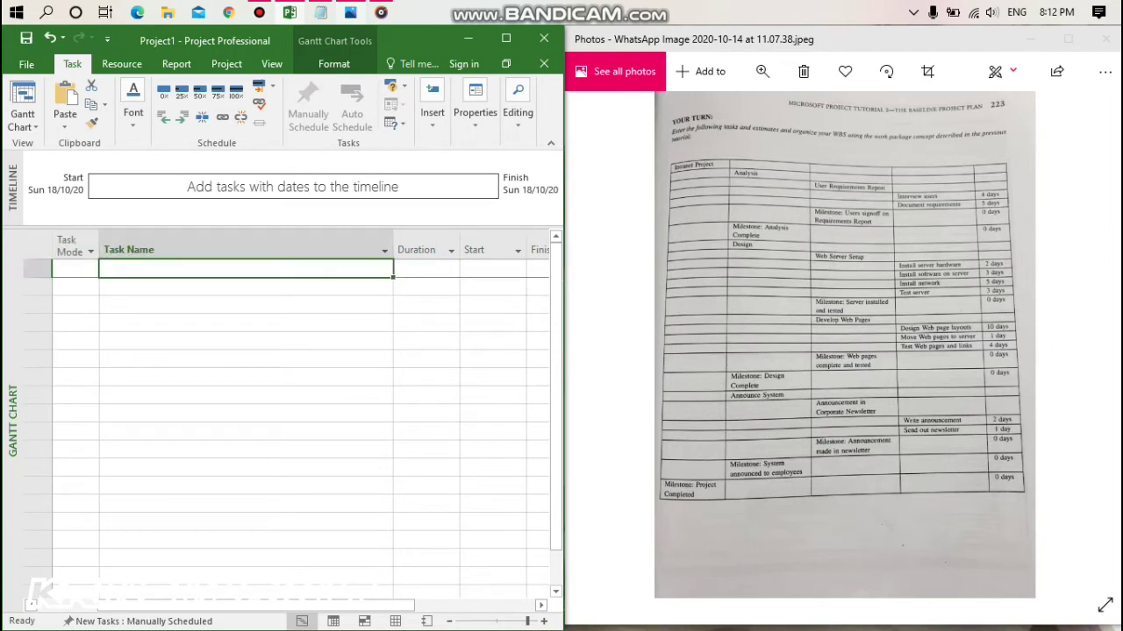
pyautogui.hotkey('shift', 'Down')
pyautogui.hotkey('shift', 'Down')
pyautogui.hotkey('shift', 'Down')
pyautogui.hotkey('shift', 'Down')
pyautogui.hotkey('shift', 'Down')
pyautogui.hotkey('shift', 'Down')
pyautogui.hotkey('shift', 'Down')
pyautogui.hotkey('shift', 'Down')
pyautogui.hotkey('shift', 'Down')
pyautogui.hotkey('shift', 'Down')
pyautogui.hotkey('shift', 'Down')
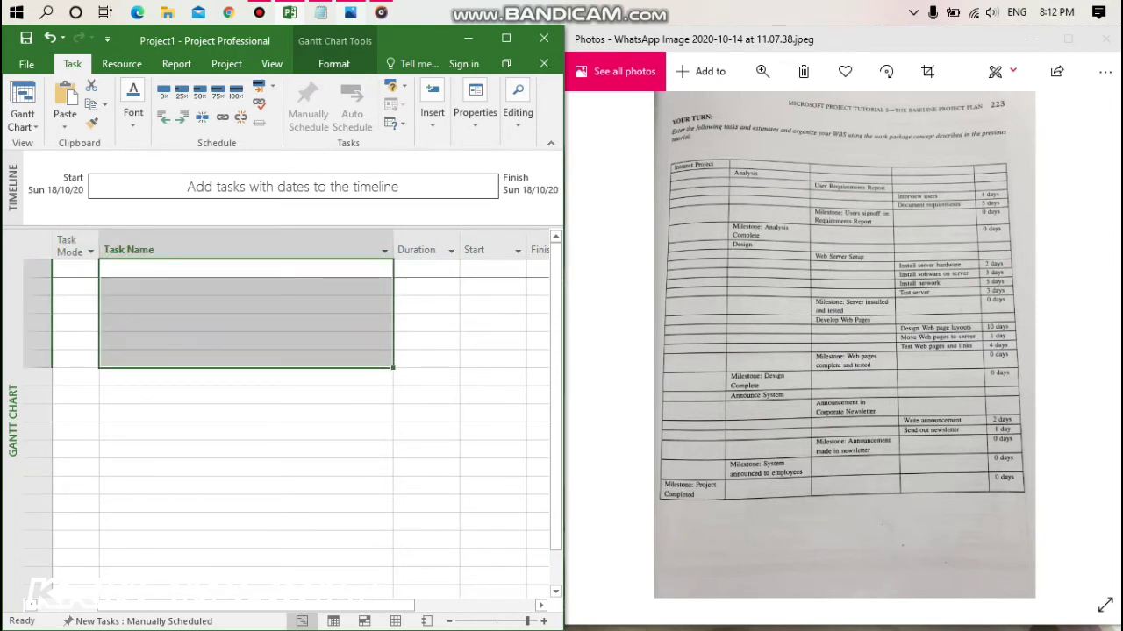
pyautogui.hotkey('shift', 'Down')
pyautogui.hotkey('shift', 'Down')
pyautogui.hotkey('shift', 'Down')
pyautogui.hotkey('shift', 'Down')
pyautogui.hotkey('shift', 'Down')
pyautogui.hotkey('shift', 'Down')
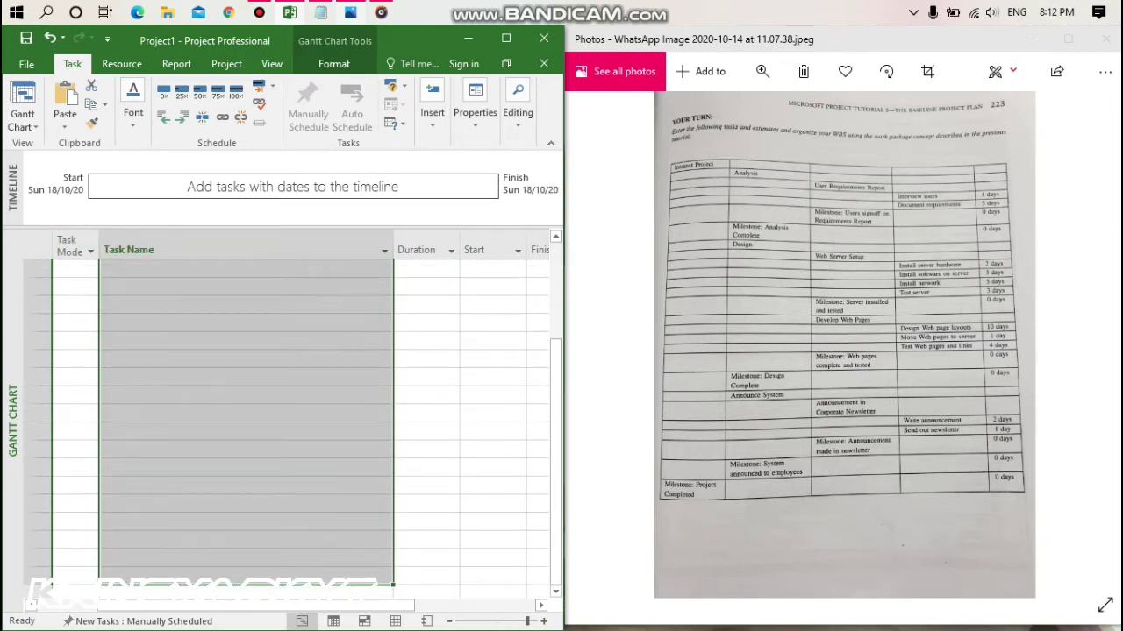
pyautogui.hotkey('ctrl', 'v')
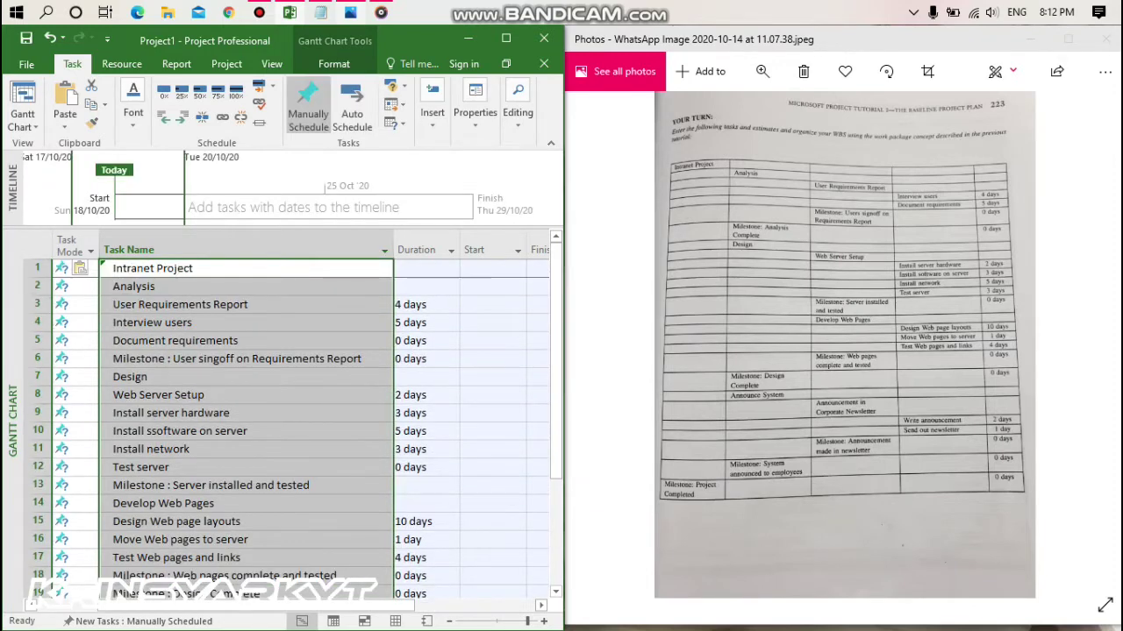
# Indent the Analysis task one level so it becomes a subtask of Intranet Project.
pyautogui.click(425, 286)
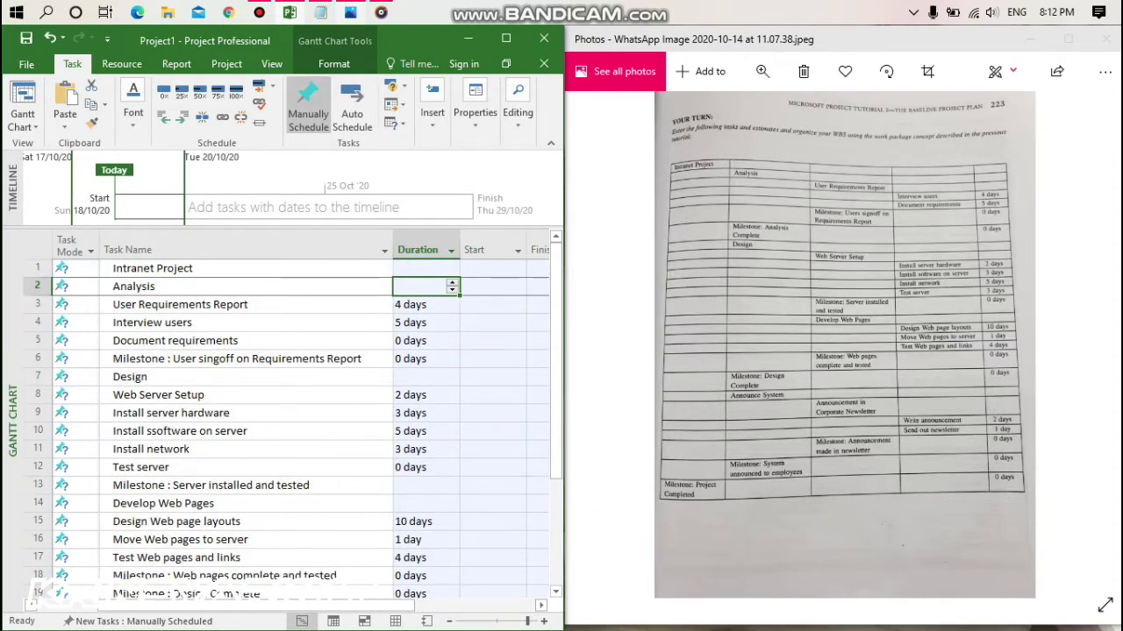
pyautogui.click(37, 286)
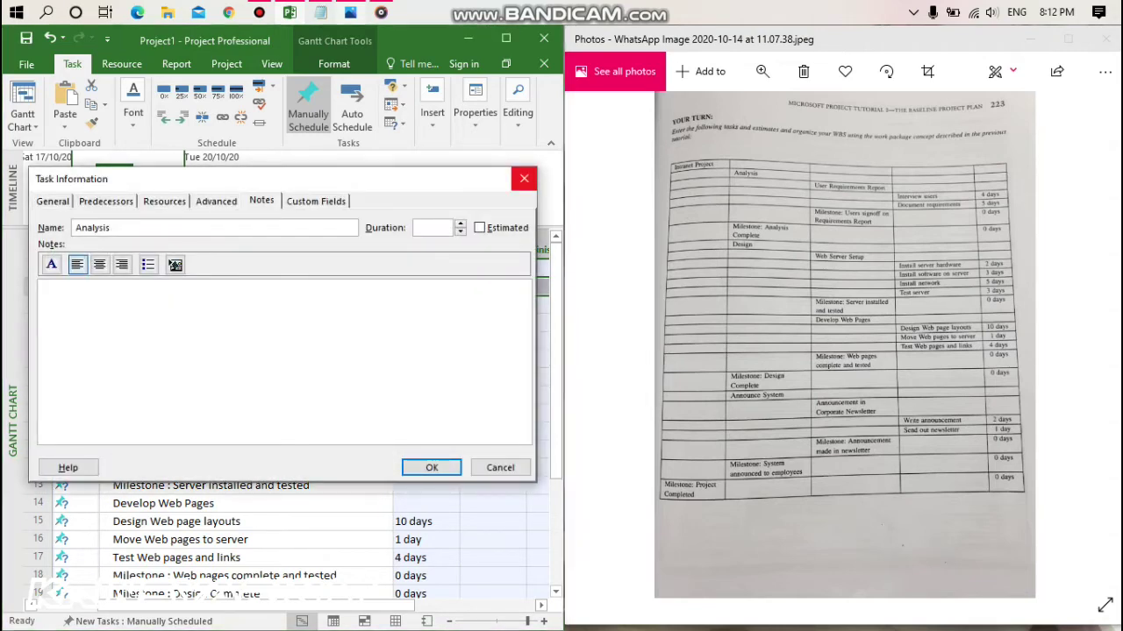
pyautogui.click(523, 179)
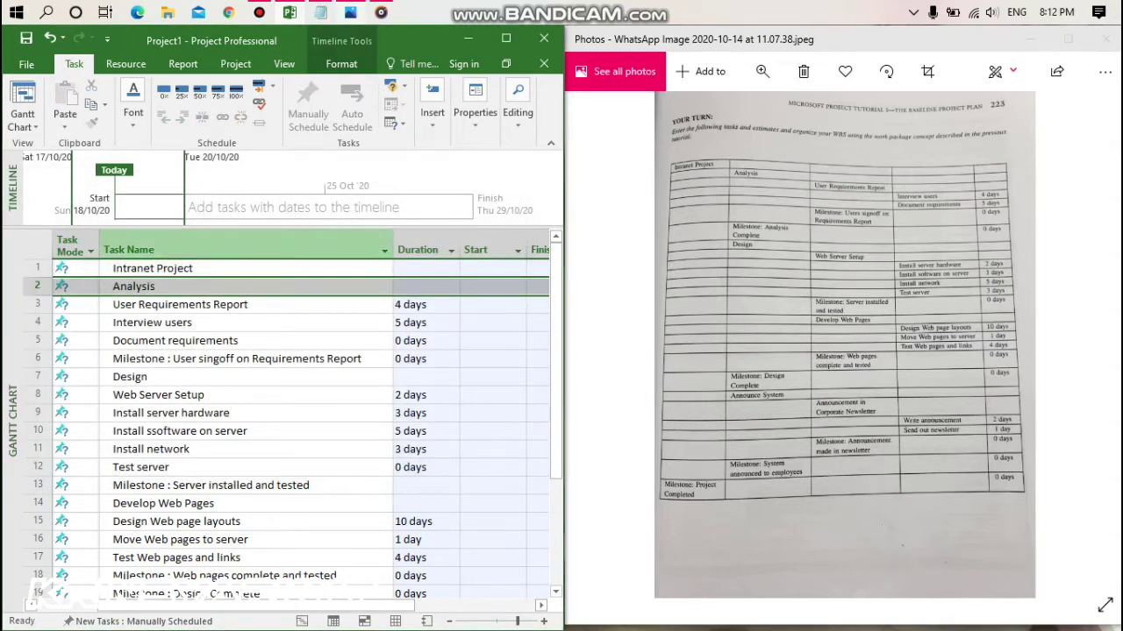
pyautogui.click(166, 321)
pyautogui.click(179, 304)
pyautogui.click(37, 286)
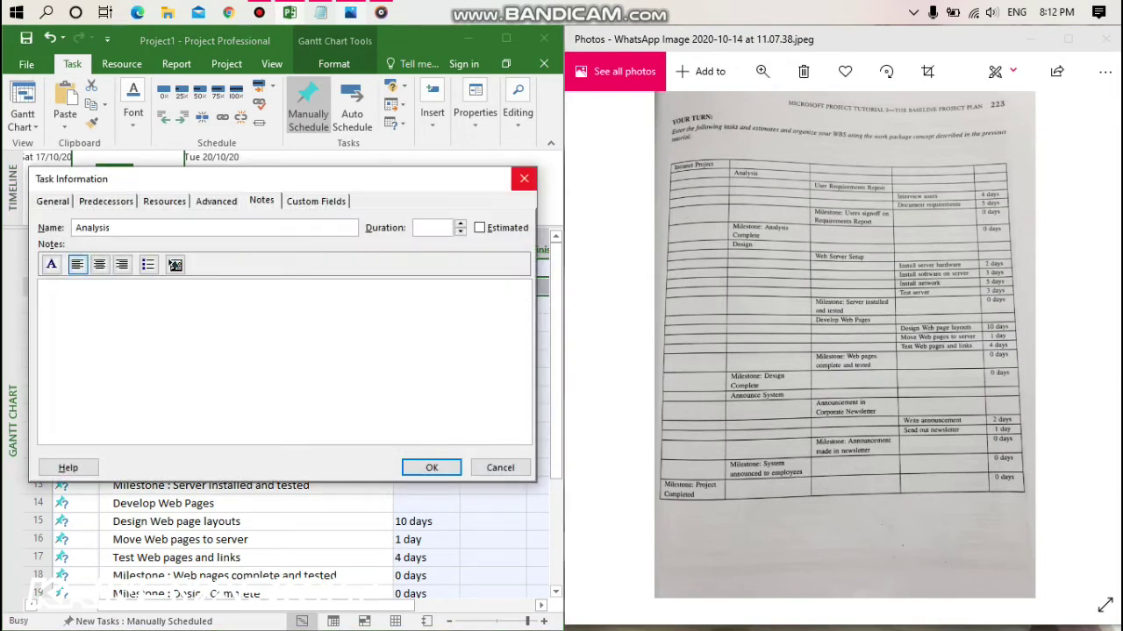
pyautogui.press('Escape')
pyautogui.click(182, 117)
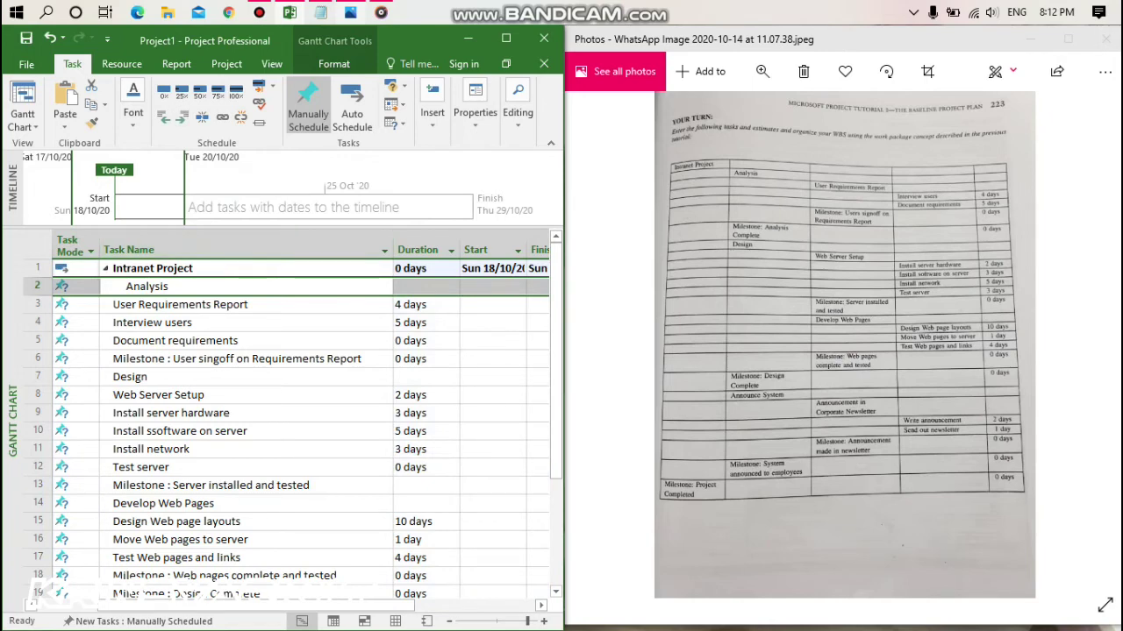
# Indent User Requirements Report two levels so it becomes a subtask of Analysis.
pyautogui.click(104, 269)
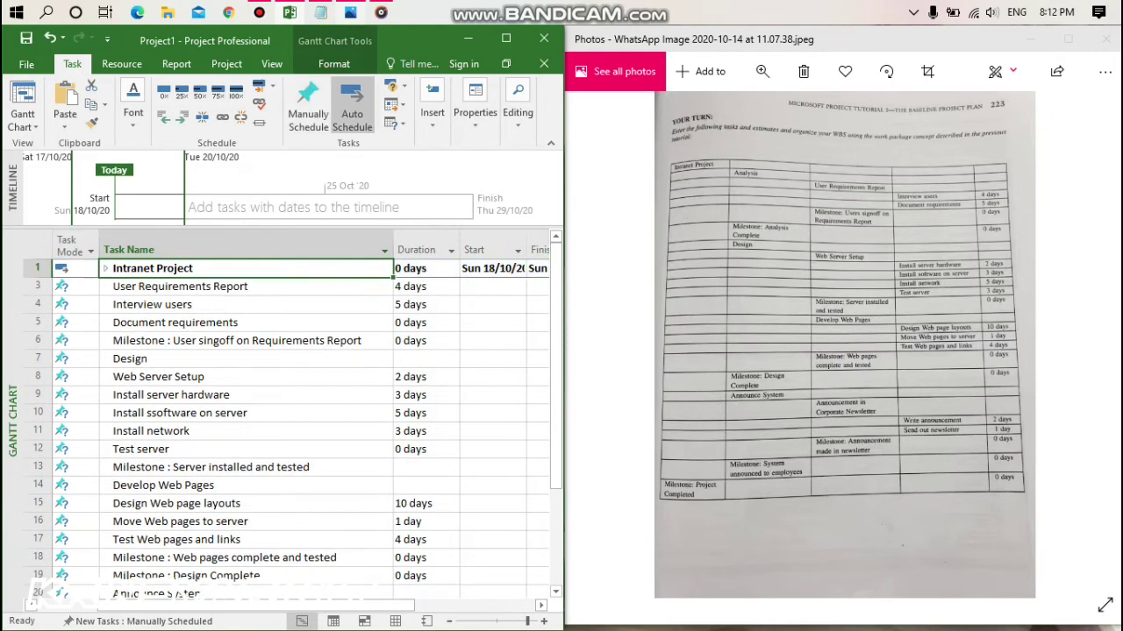
pyautogui.click(105, 268)
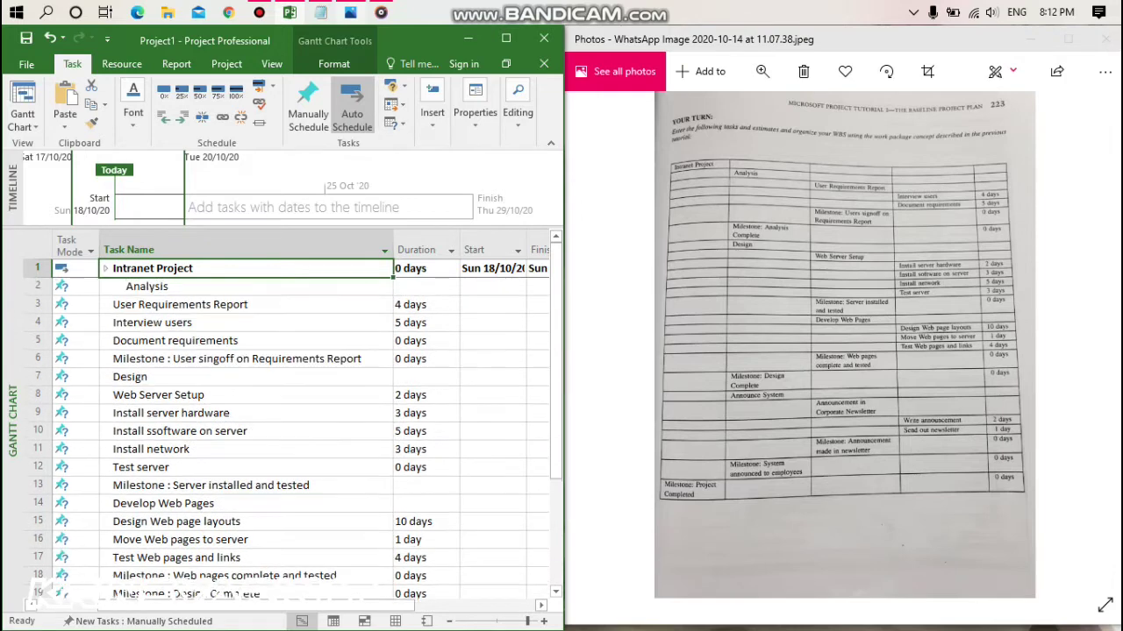
pyautogui.click(146, 286)
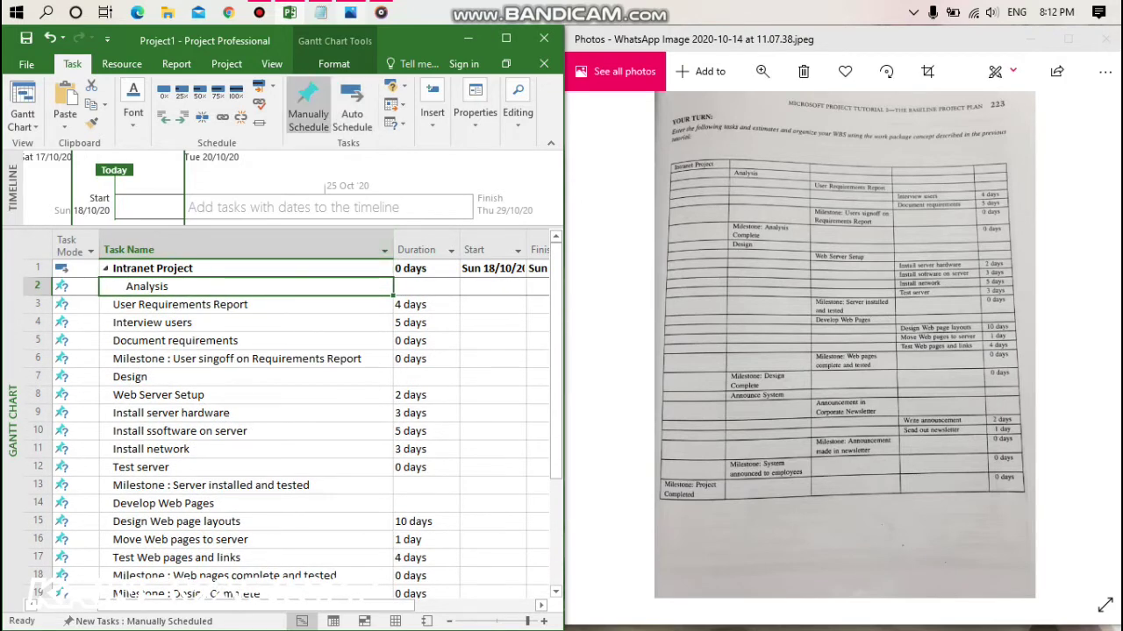
pyautogui.click(180, 305)
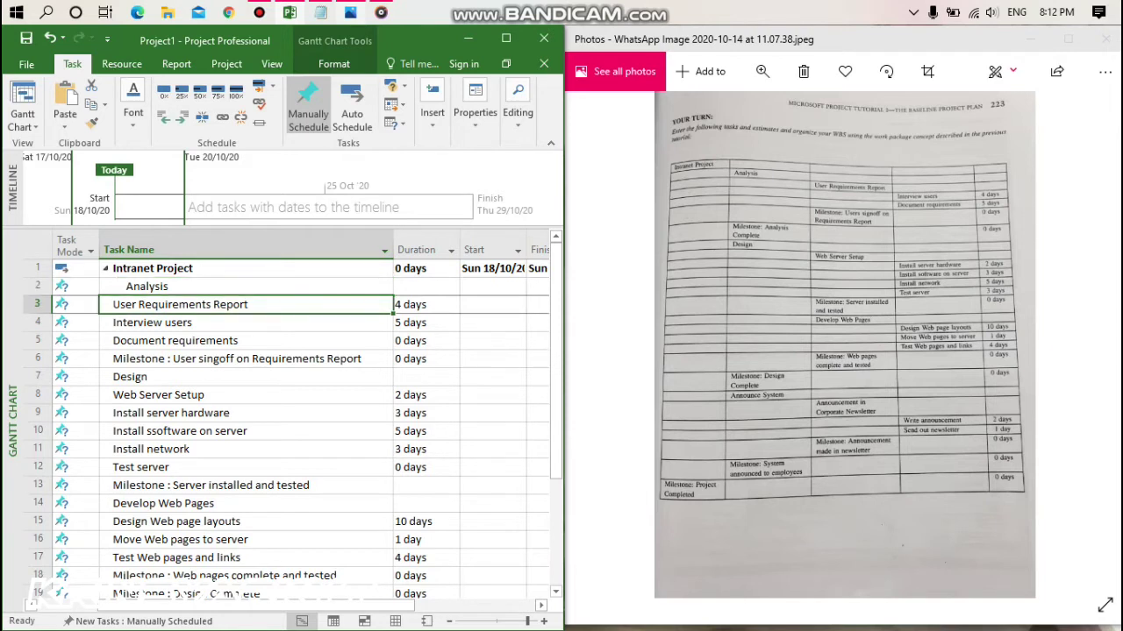
pyautogui.click(182, 118)
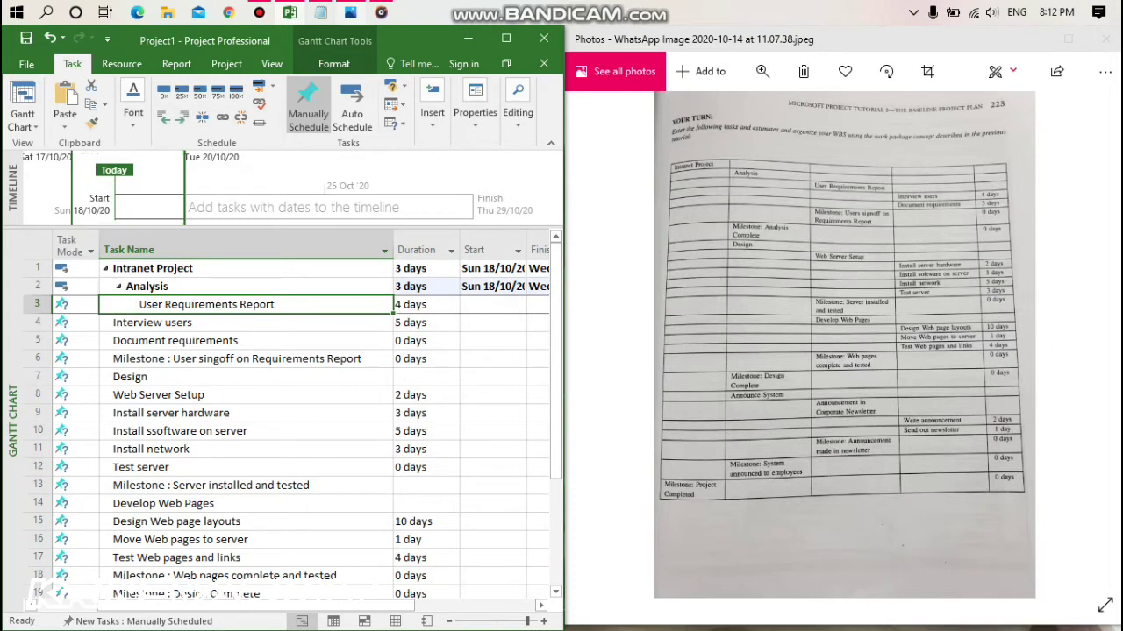
# Indent Interview users and Document requirements three levels so both become subtasks of User Requirements Report.
pyautogui.click(185, 323)
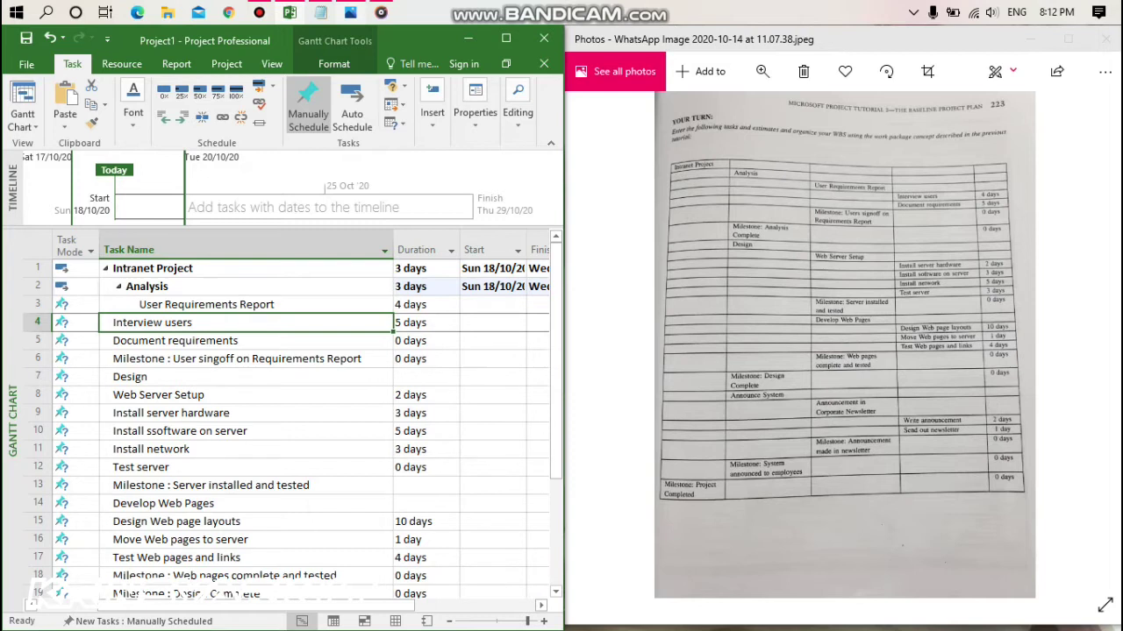
pyautogui.click(181, 117)
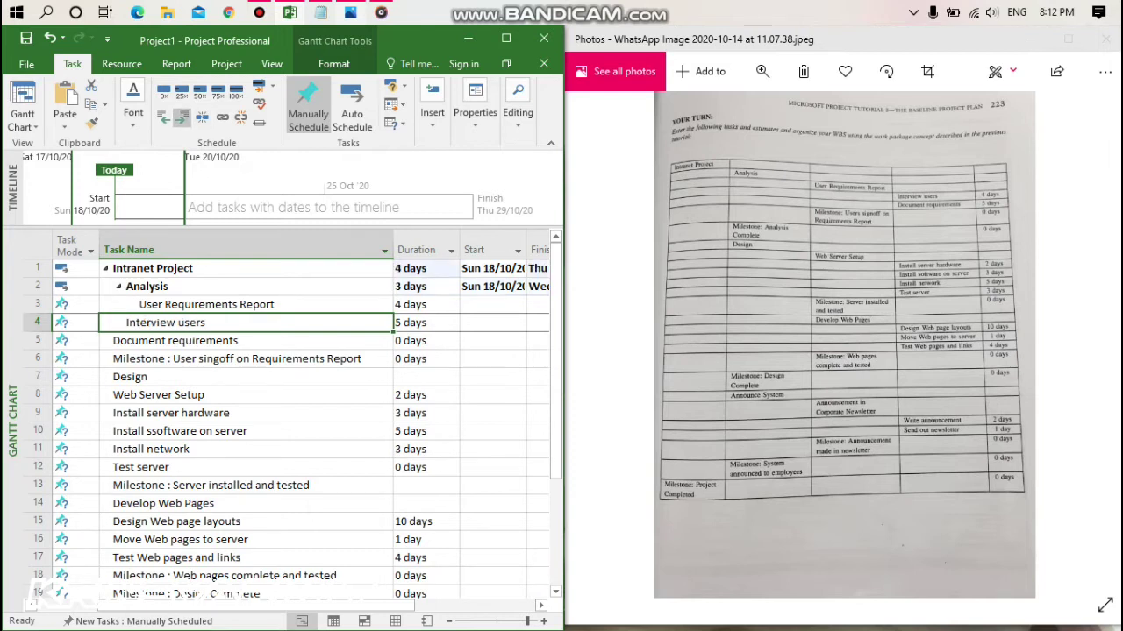
pyautogui.click(182, 117)
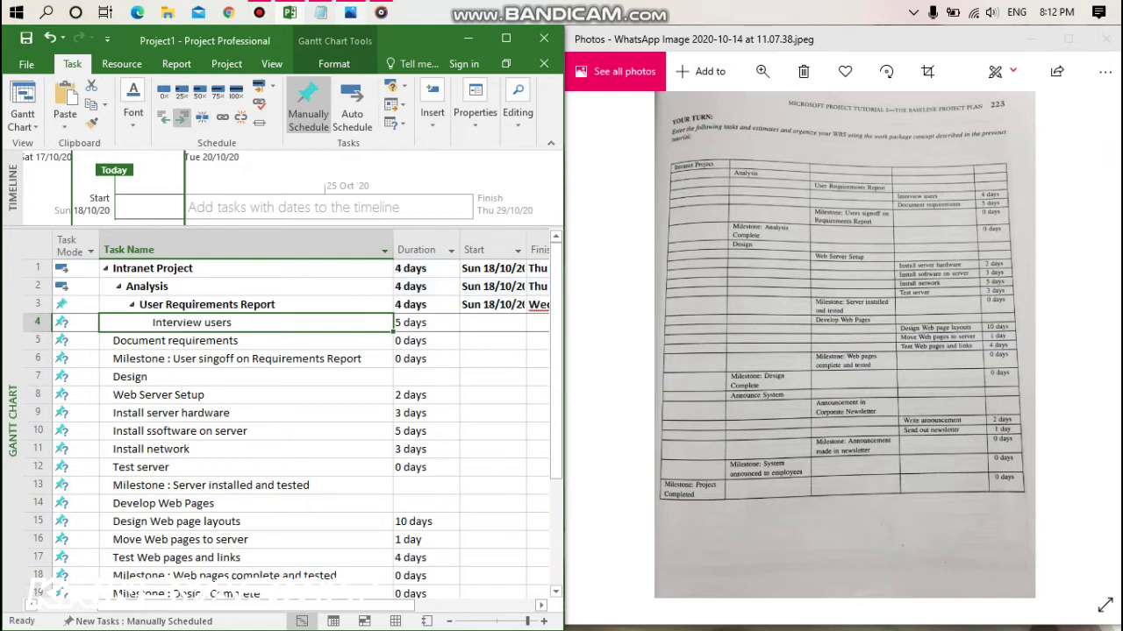
pyautogui.click(175, 340)
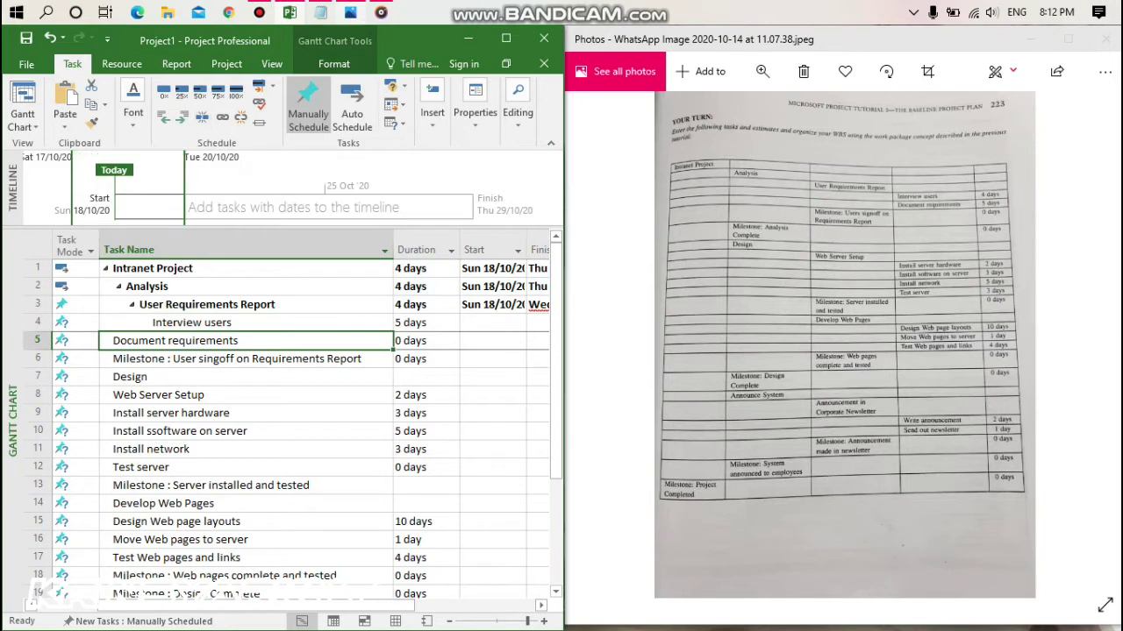
pyautogui.click(182, 118)
pyautogui.click(181, 118)
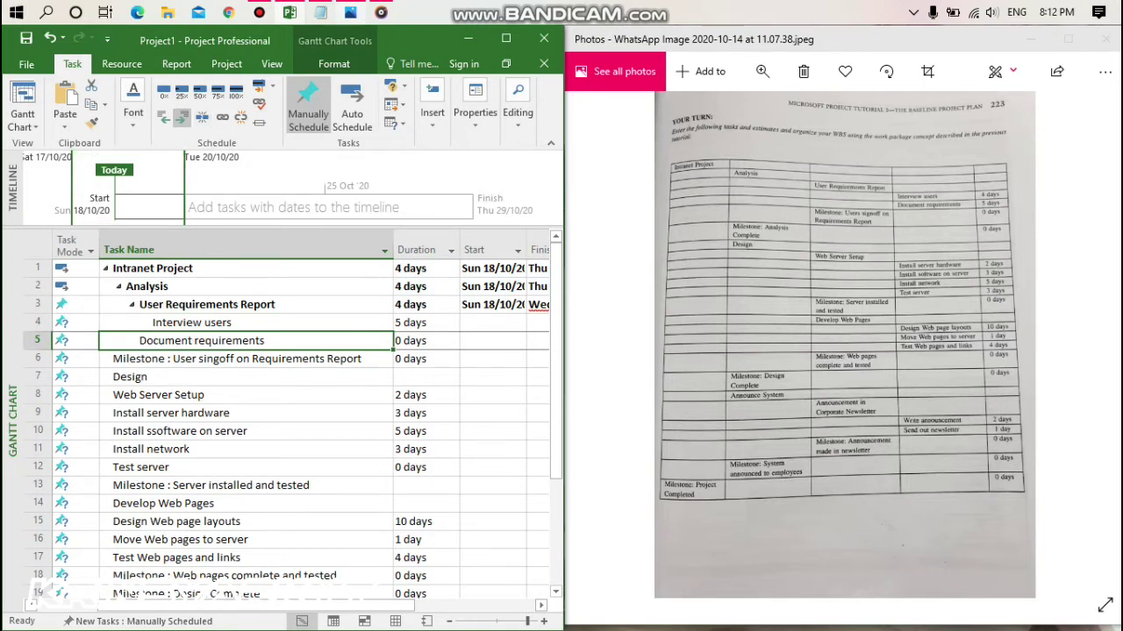
pyautogui.click(181, 118)
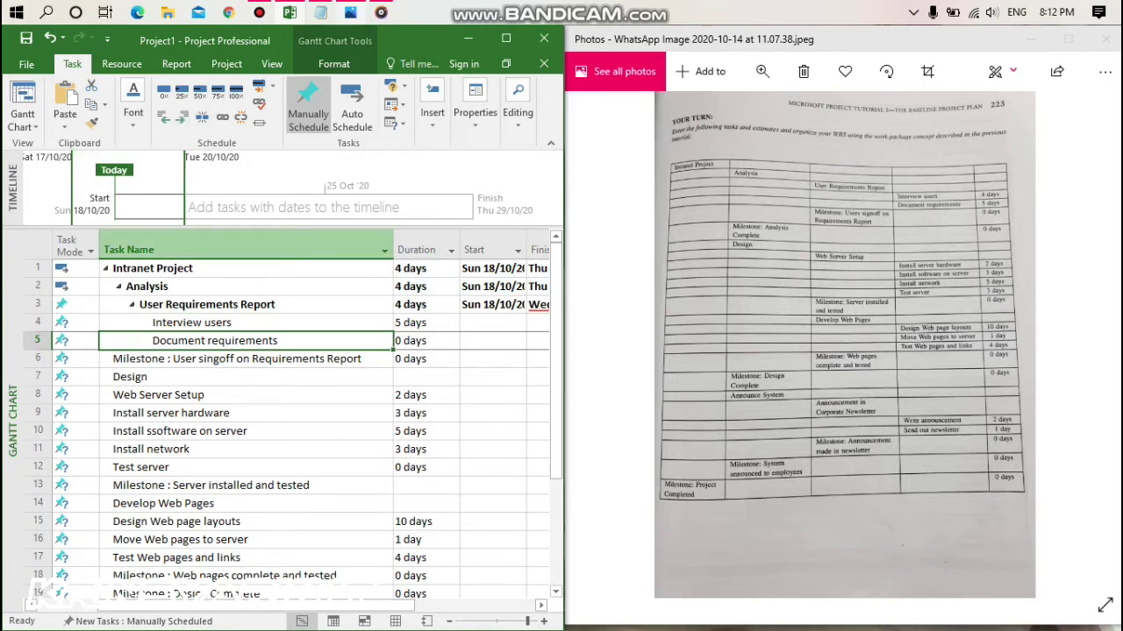
# Indent Milestone : User singoff on Requirements Report two levels, matching the level of User Requirements Report.
pyautogui.click(237, 359)
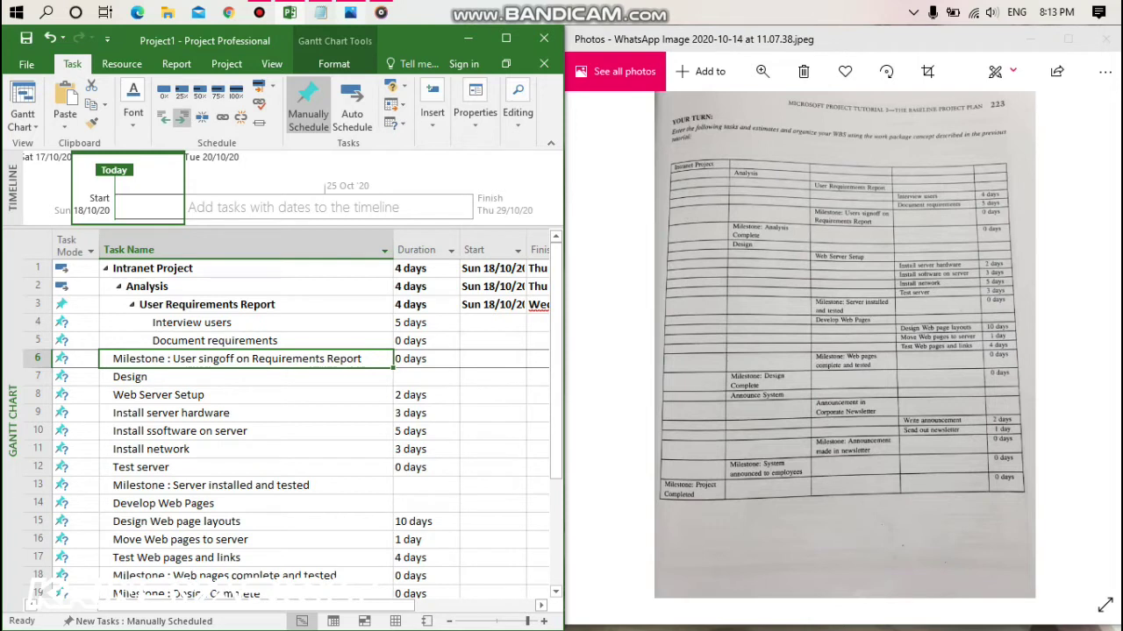
pyautogui.click(182, 117)
pyautogui.click(181, 117)
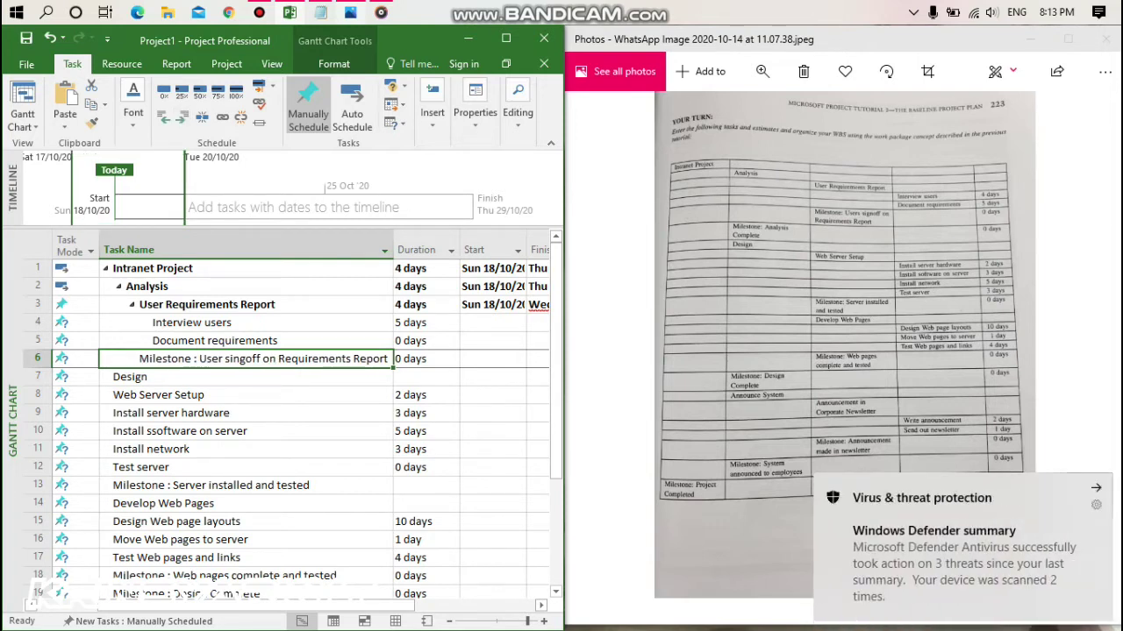
pyautogui.click(237, 377)
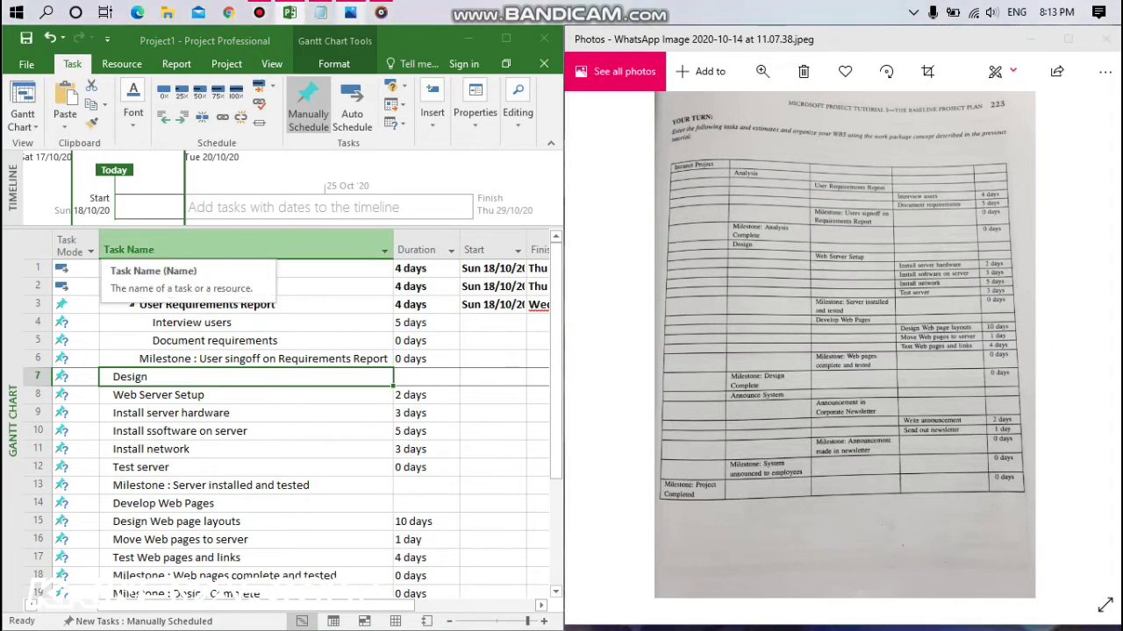
pyautogui.hotkey('shift', 'Up')
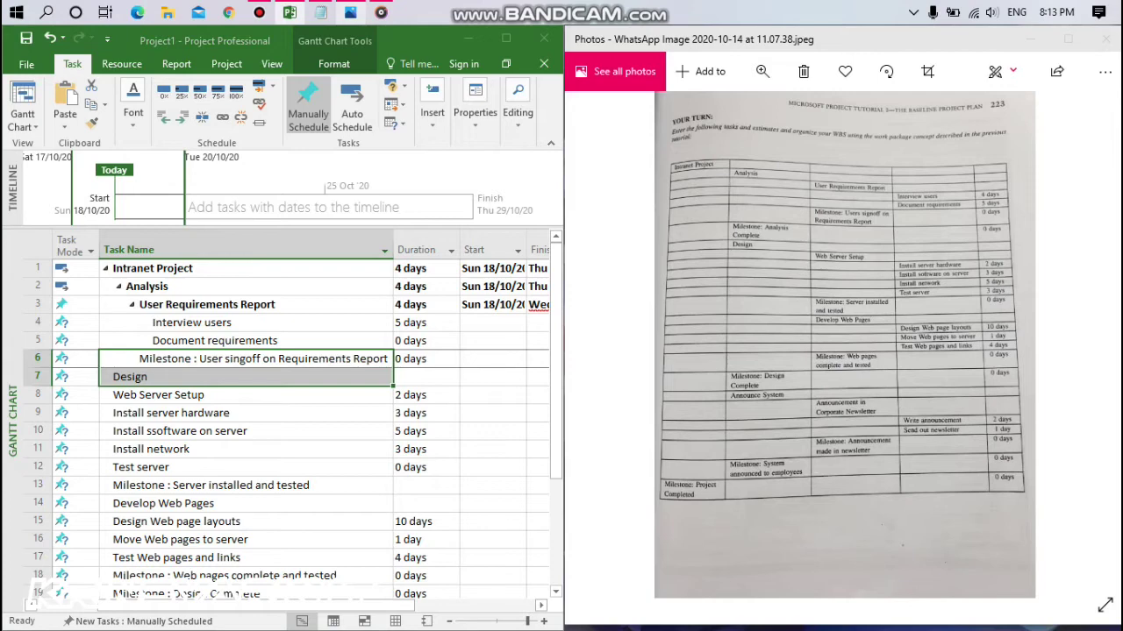
pyautogui.press('Down')
pyautogui.press('Up')
pyautogui.press('Insert')
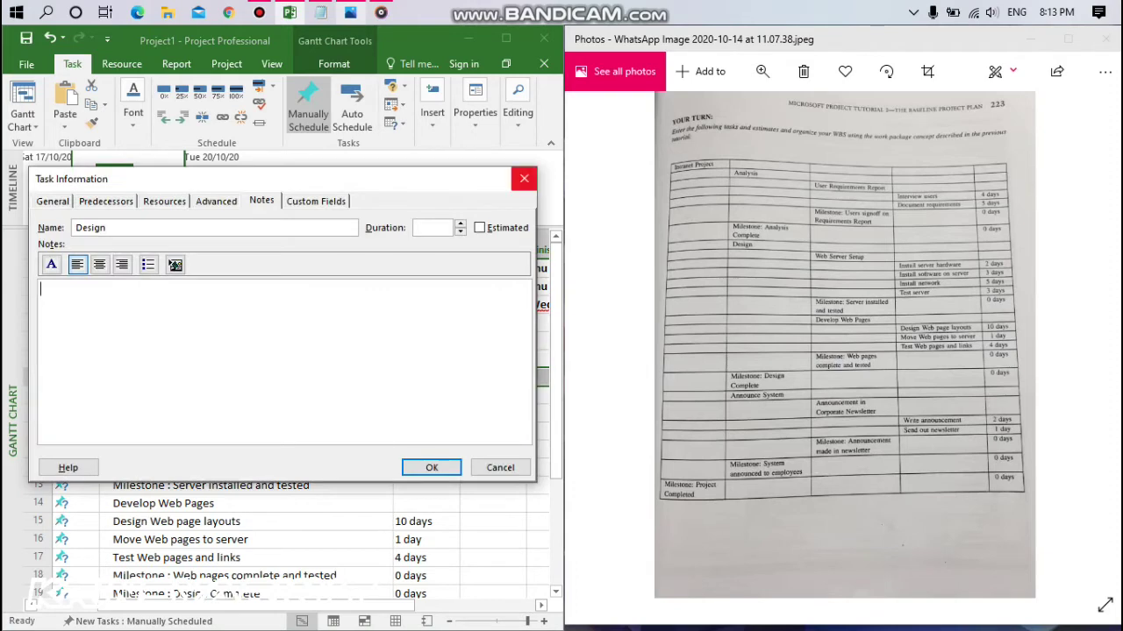
pyautogui.press('Escape')
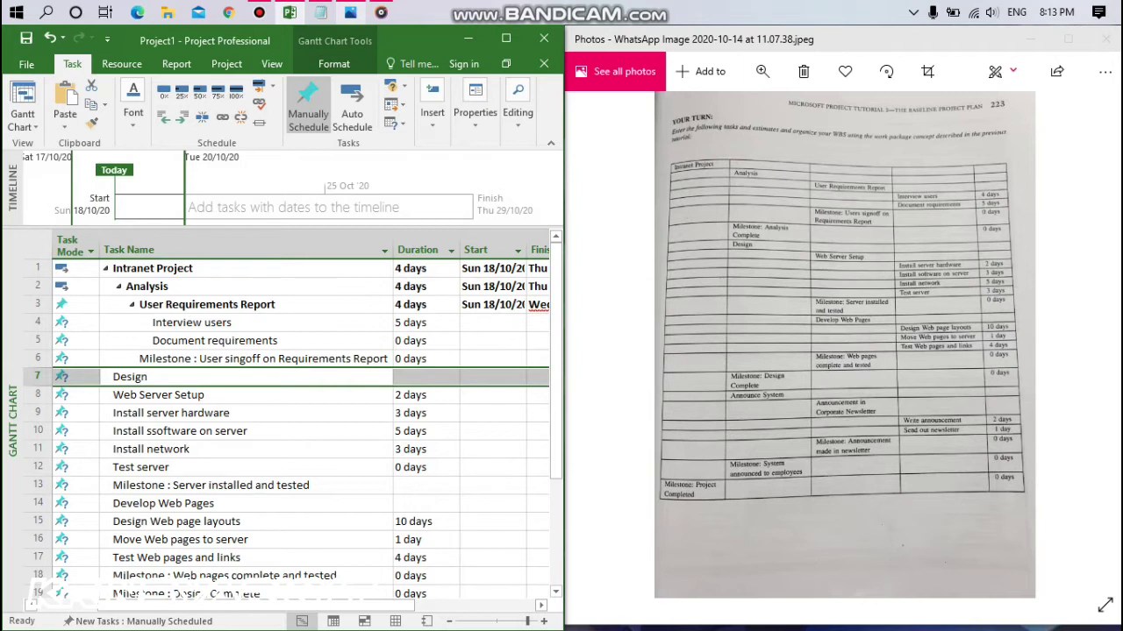
pyautogui.click(158, 395)
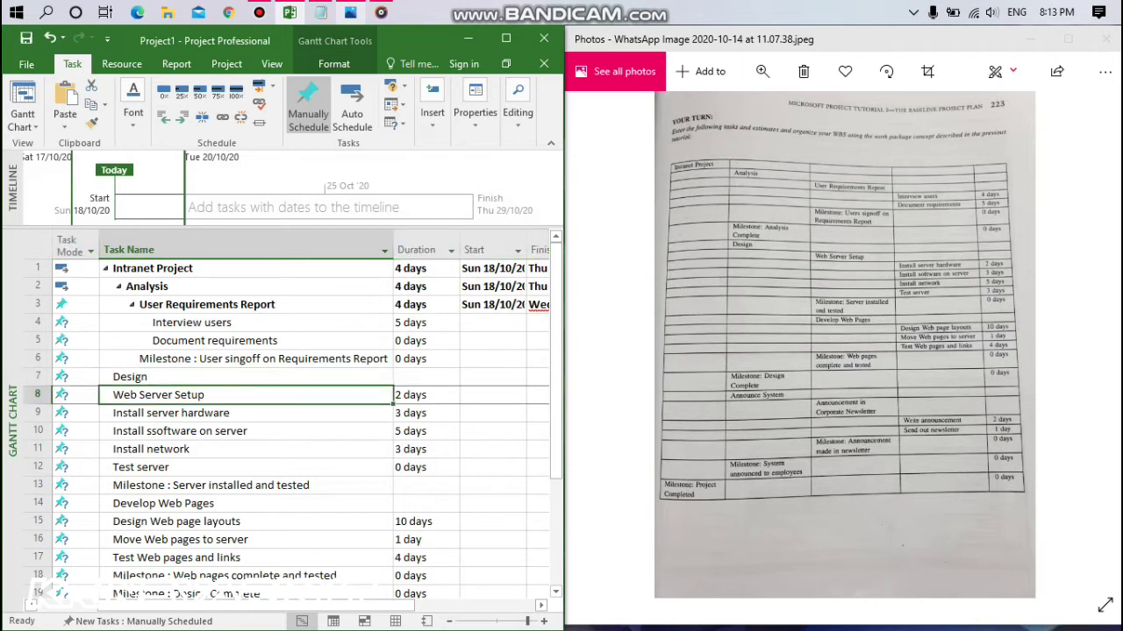
# Indent Design one level under Intranet Project and make Web Server Setup a subtask of Design.
pyautogui.click(130, 376)
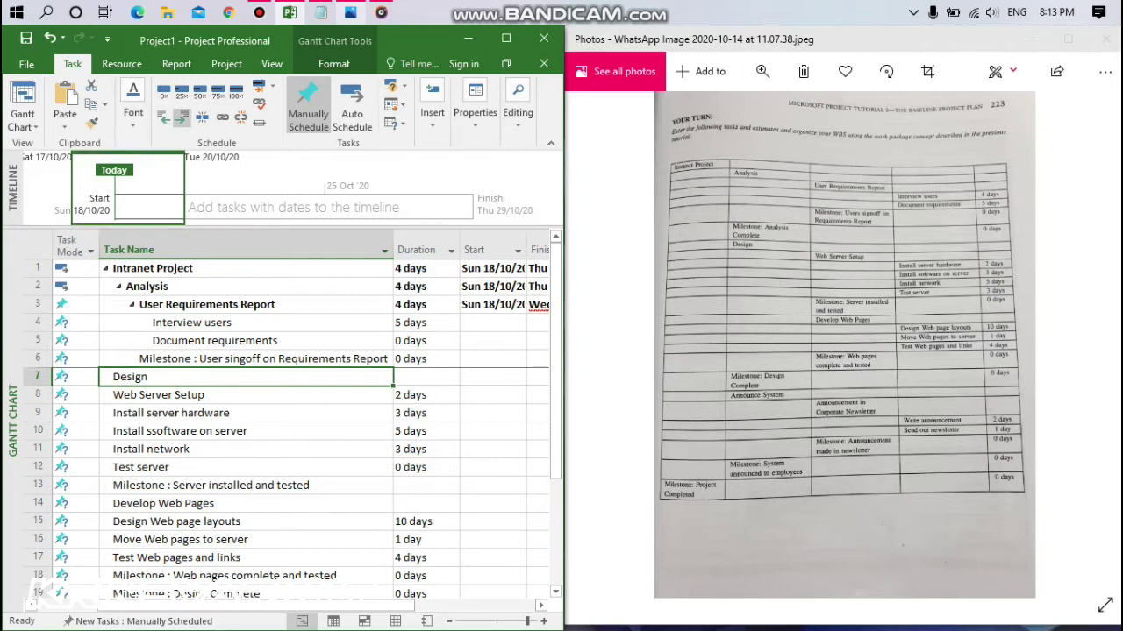
pyautogui.click(182, 118)
pyautogui.click(181, 118)
pyautogui.click(163, 118)
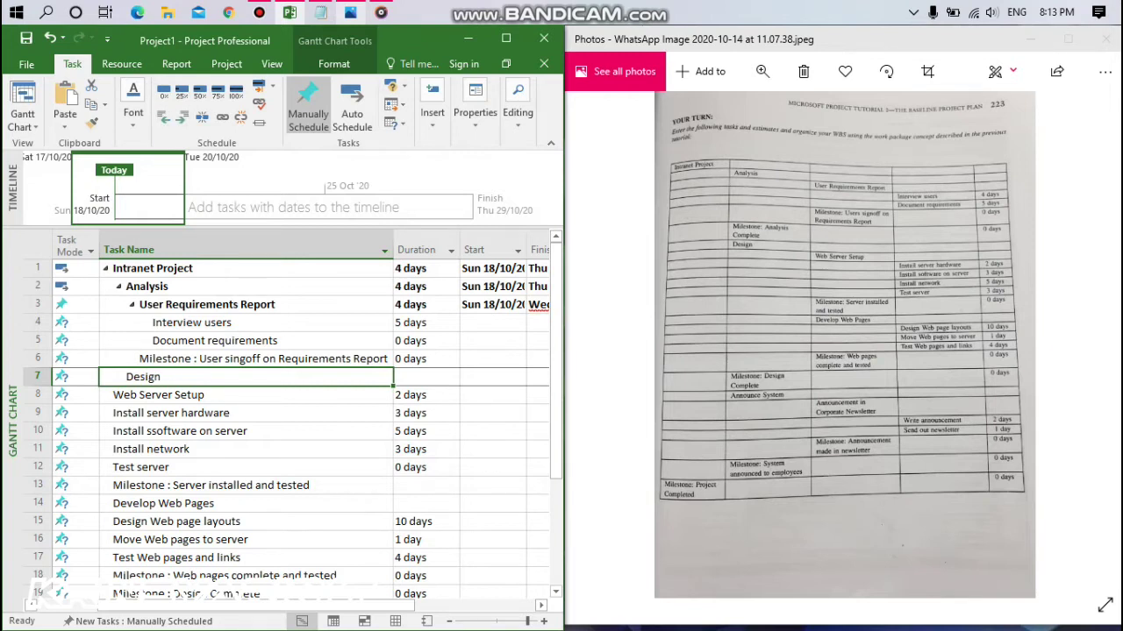
pyautogui.click(158, 395)
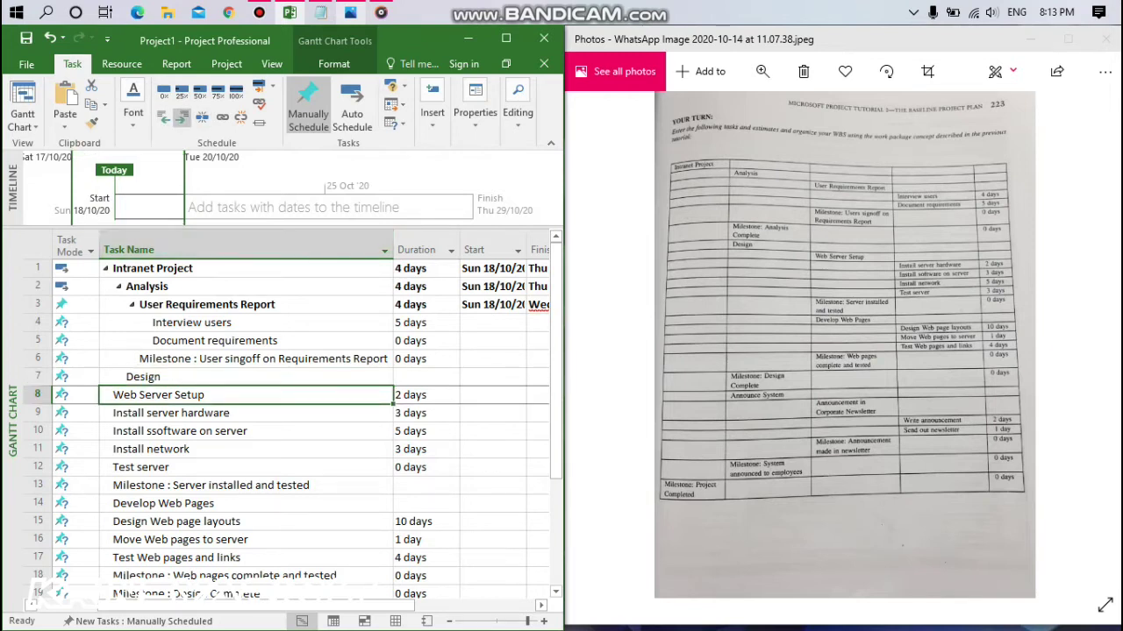
pyautogui.click(182, 117)
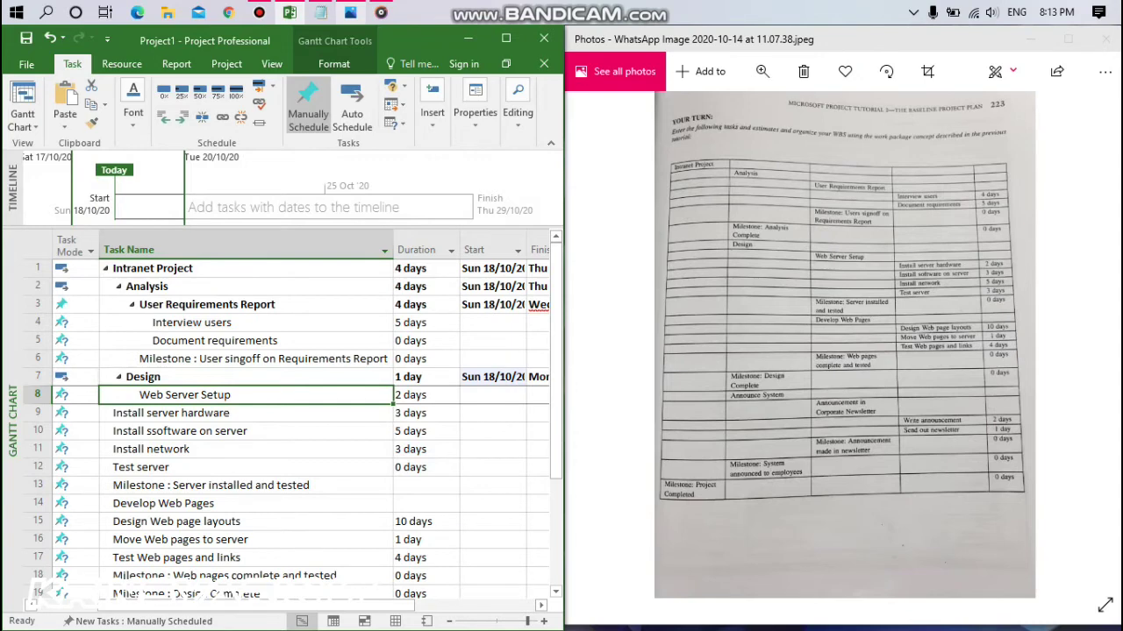
# Indent Install server hardware three levels so it becomes a subtask of Web Server Setup.
pyautogui.click(37, 412)
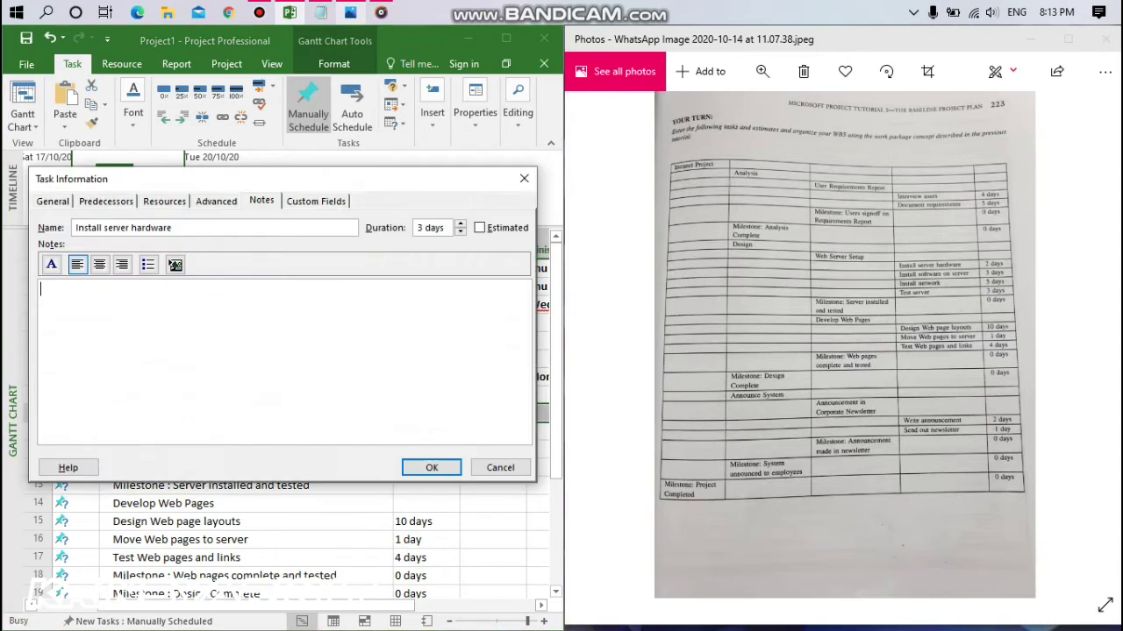
pyautogui.press('Escape')
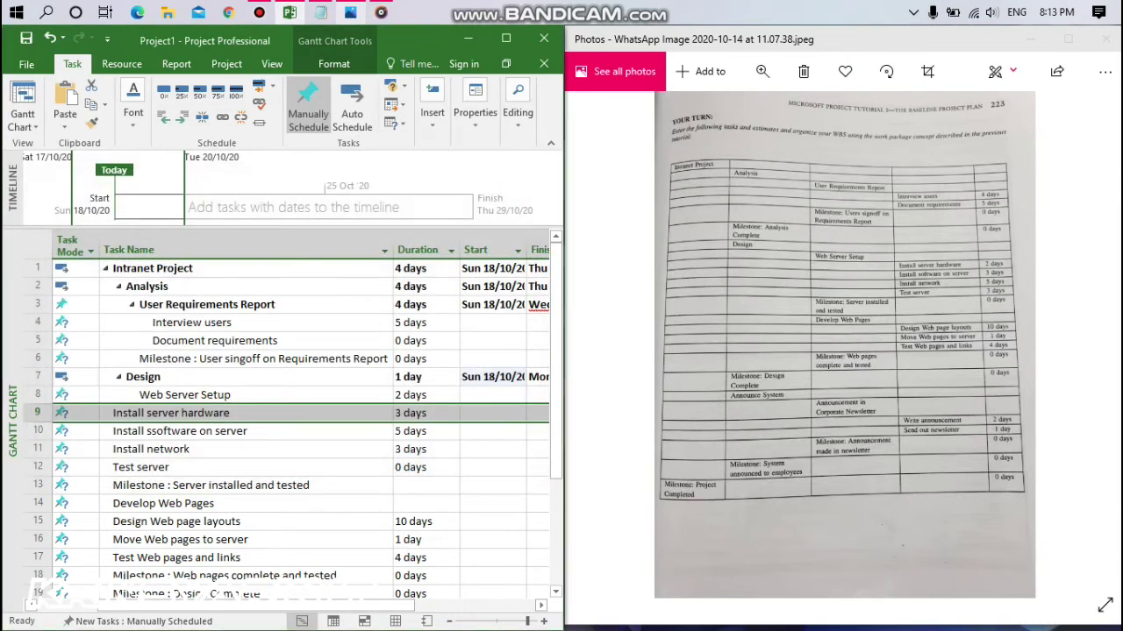
pyautogui.click(182, 116)
pyautogui.click(181, 117)
pyautogui.click(182, 116)
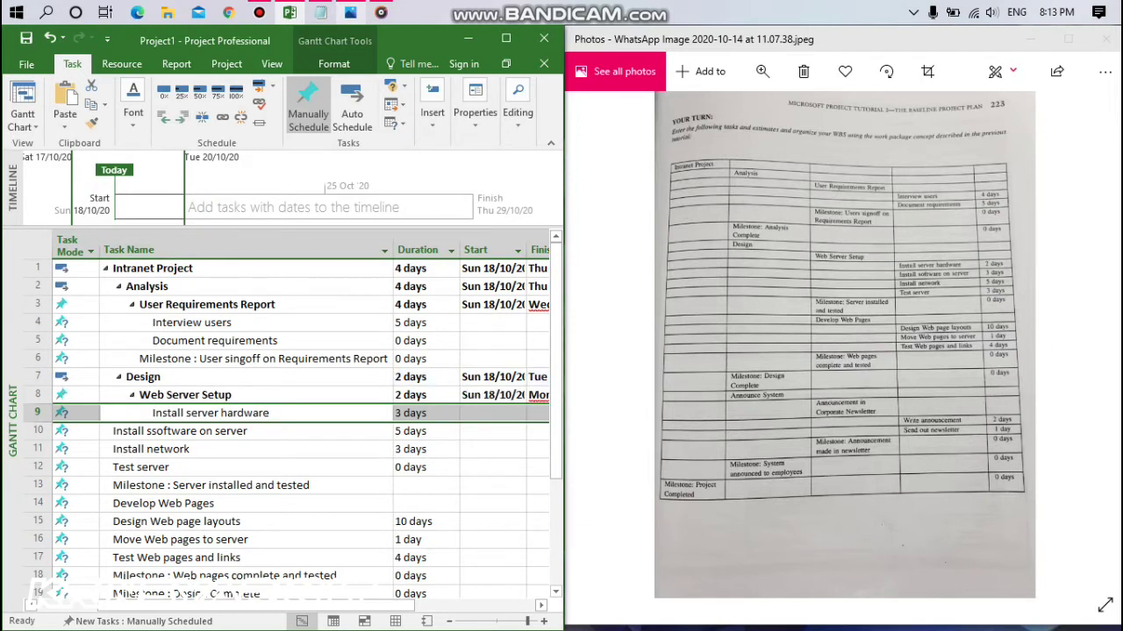
# Indent Install ssoftware on server, Install network and Test server to the same level as Install server hardware.
pyautogui.click(180, 430)
pyautogui.hotkey('shift', 'Down')
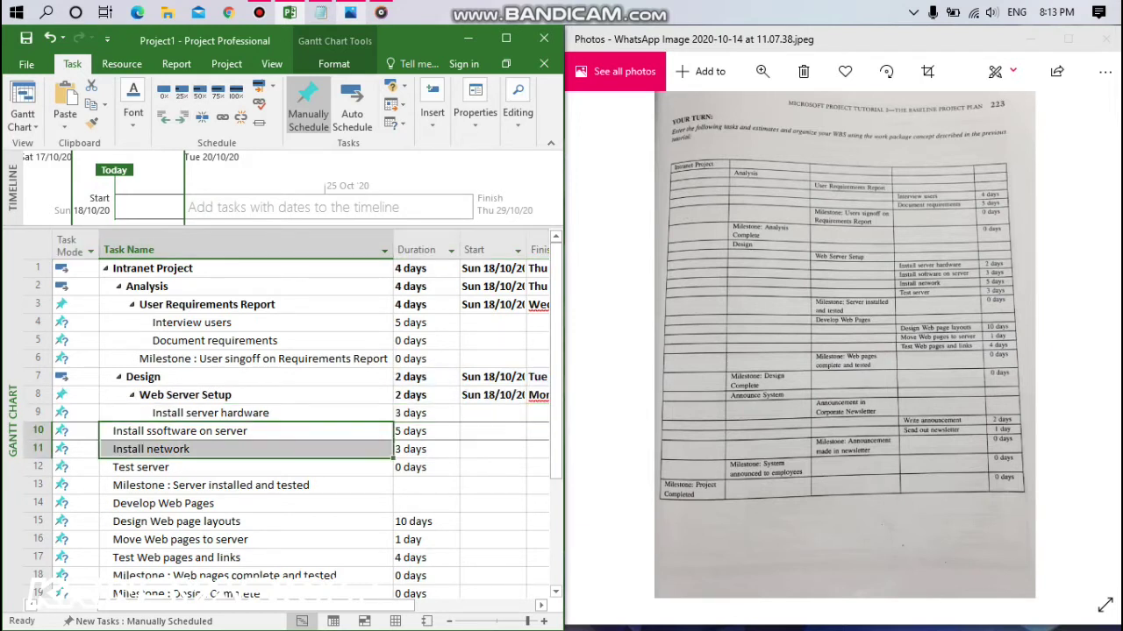
pyautogui.click(181, 117)
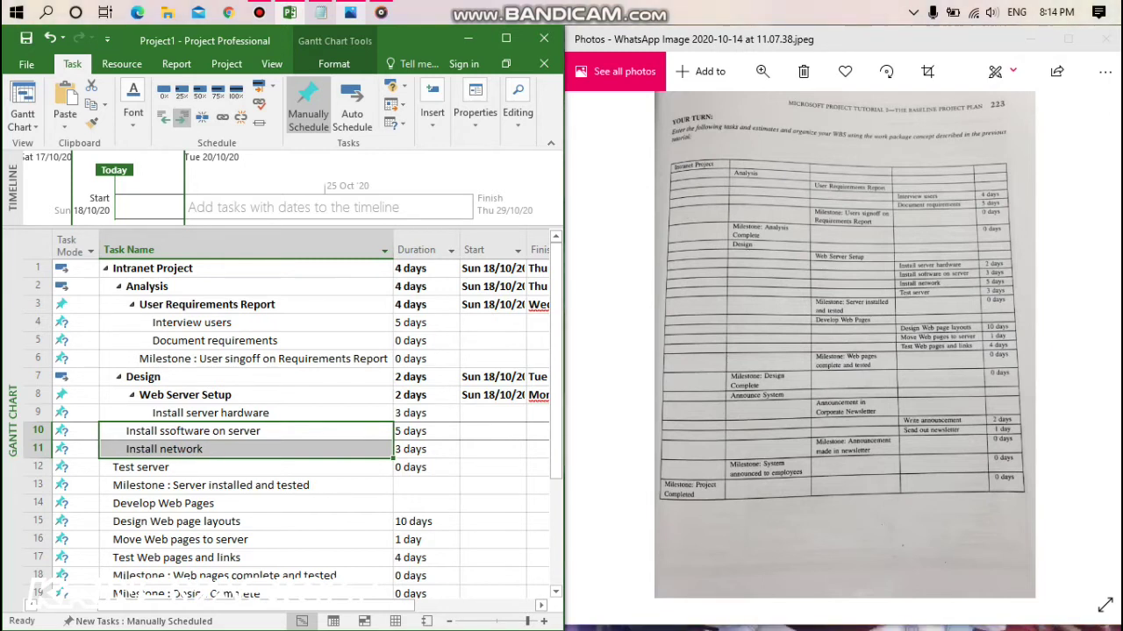
pyautogui.click(182, 117)
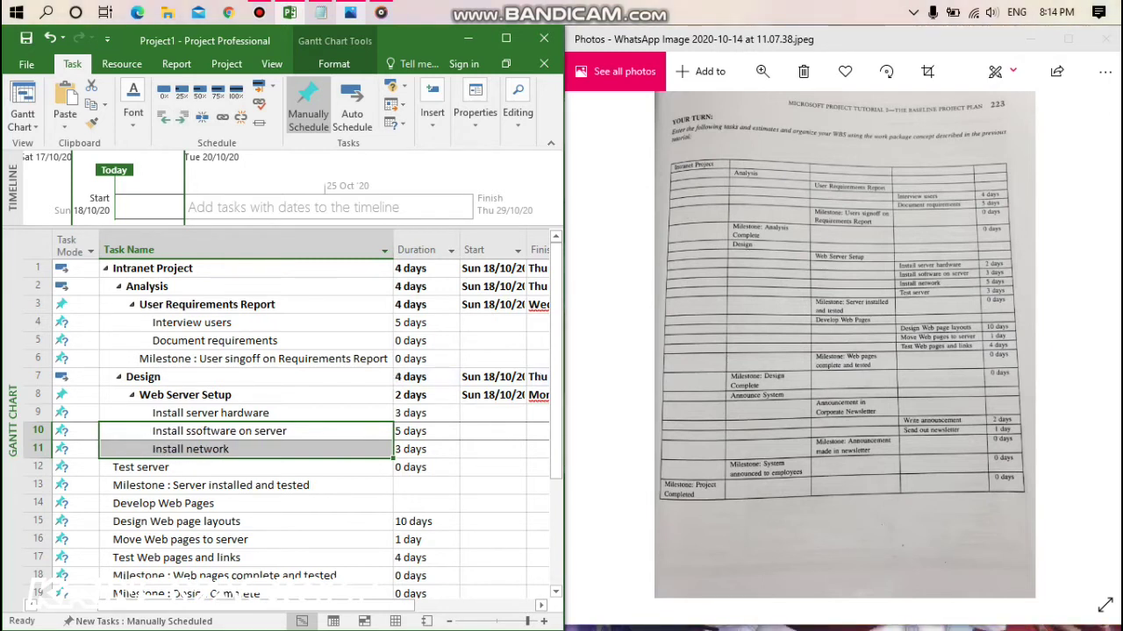
pyautogui.click(37, 467)
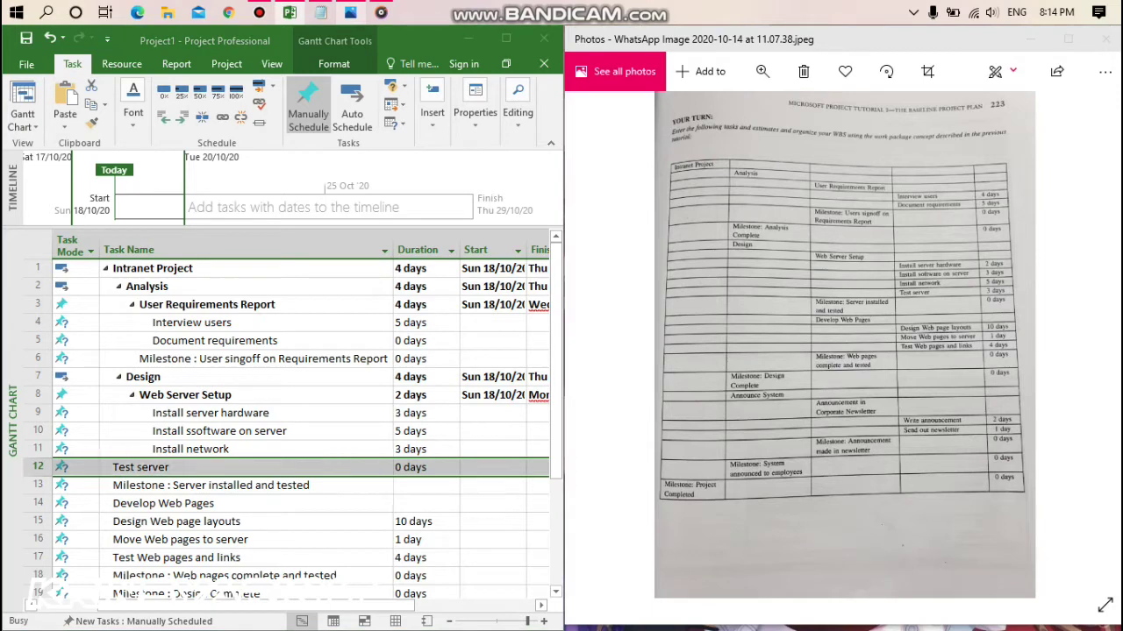
pyautogui.click(524, 178)
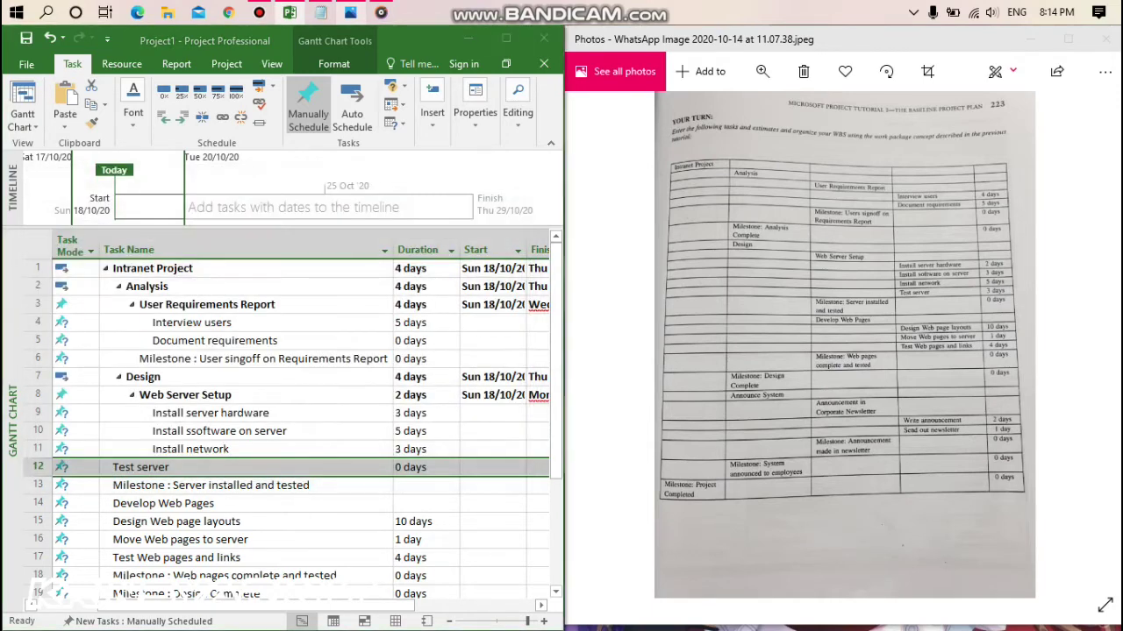
pyautogui.scroll(-3, 289, 421)
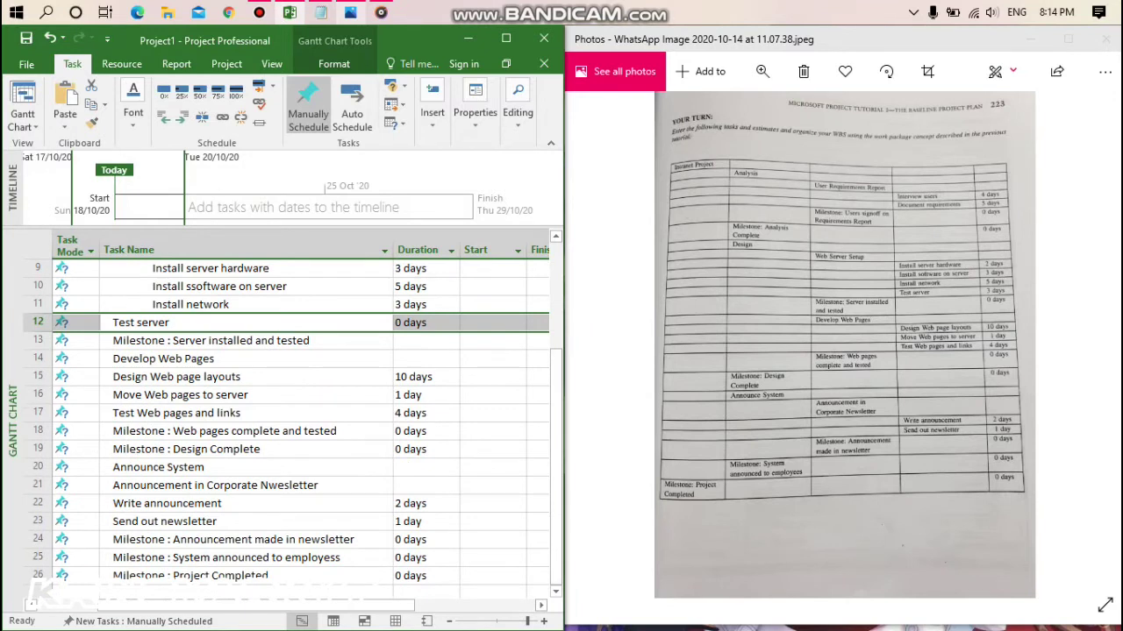
pyautogui.click(181, 117)
# Indent Milestone : Server installed and tested and Develop Web Pages two levels so both sit under Design.
pyautogui.click(210, 340)
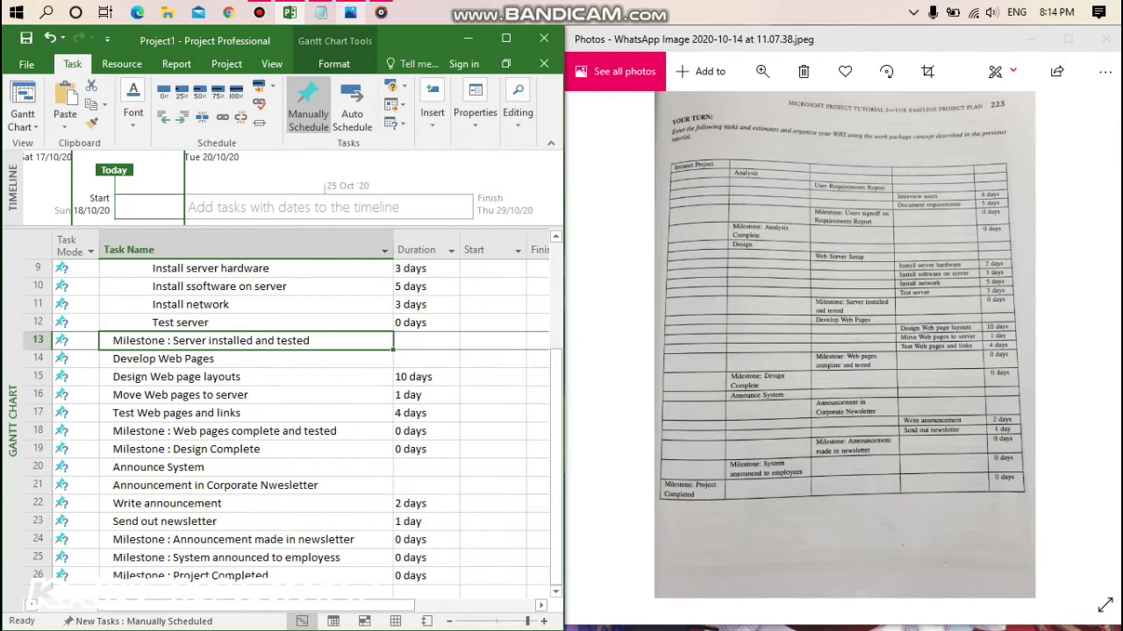
pyautogui.hotkey('shift', 'Down')
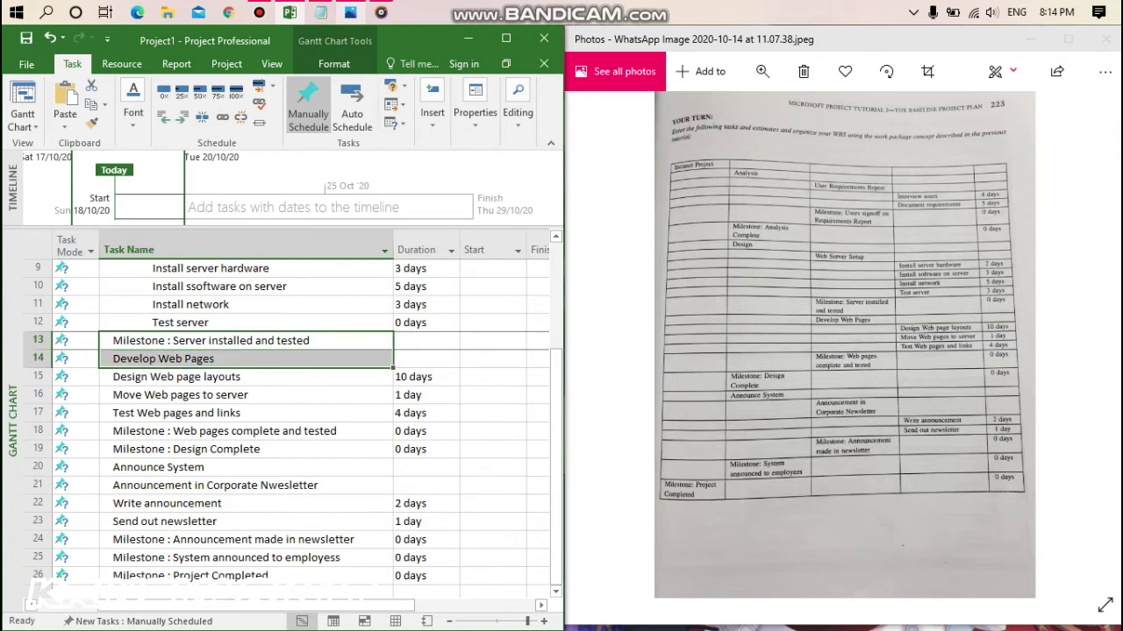
pyautogui.click(181, 117)
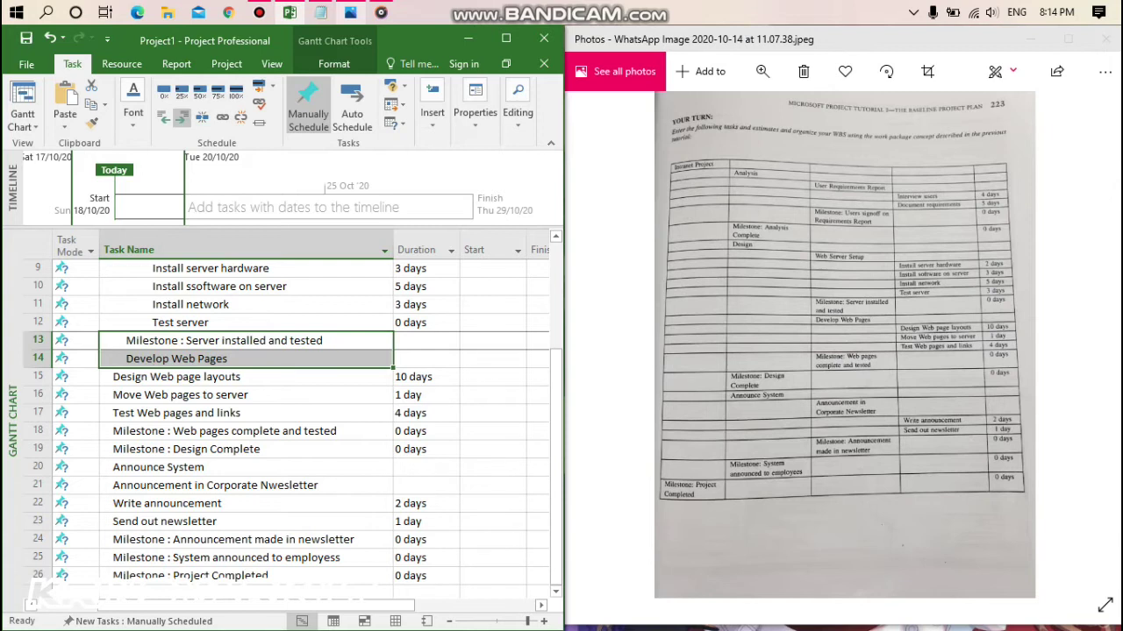
pyautogui.click(182, 118)
# Indent Design Web page layouts, Move Web pages to server and Test Web pages and links as subtasks of Develop Web Pages.
pyautogui.click(176, 377)
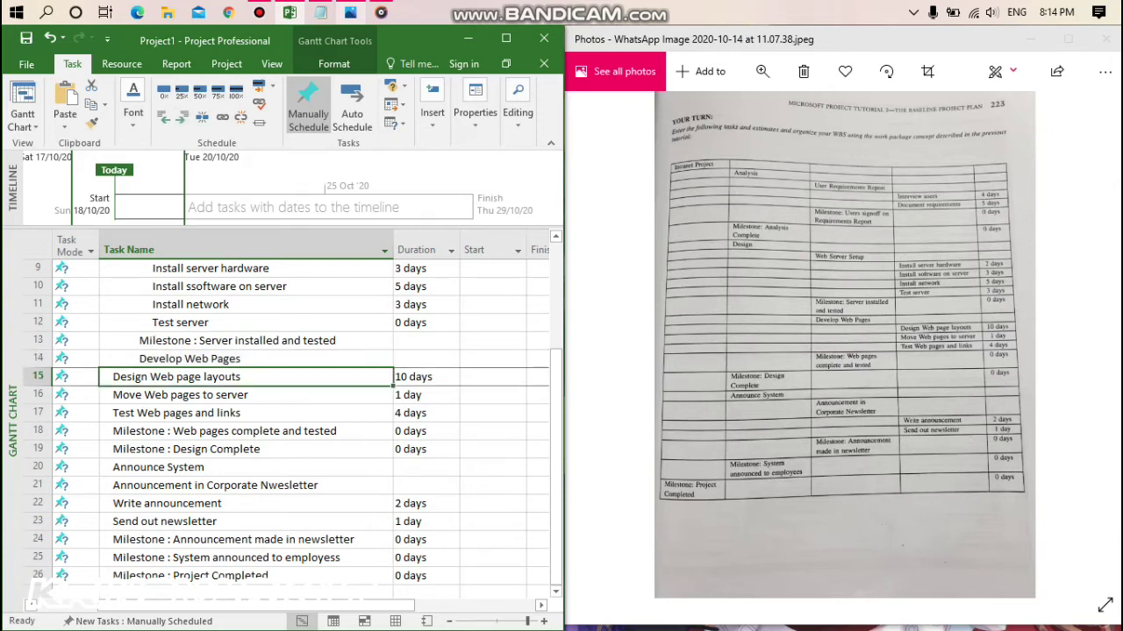
pyautogui.hotkey('shift', 'Down')
pyautogui.hotkey('shift', 'Down')
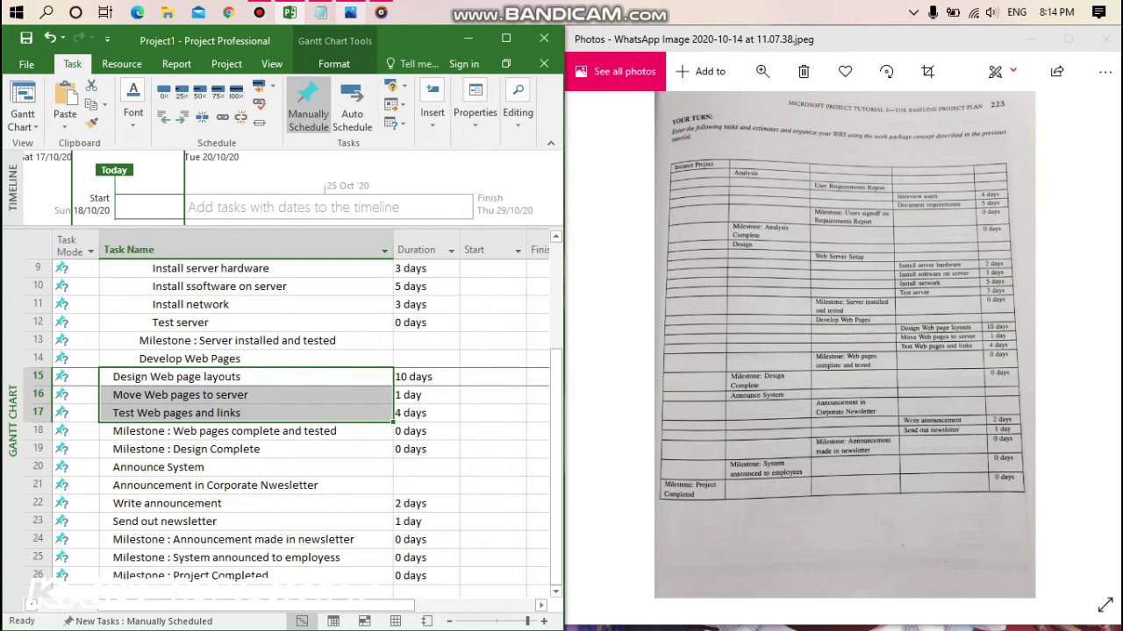
pyautogui.click(181, 117)
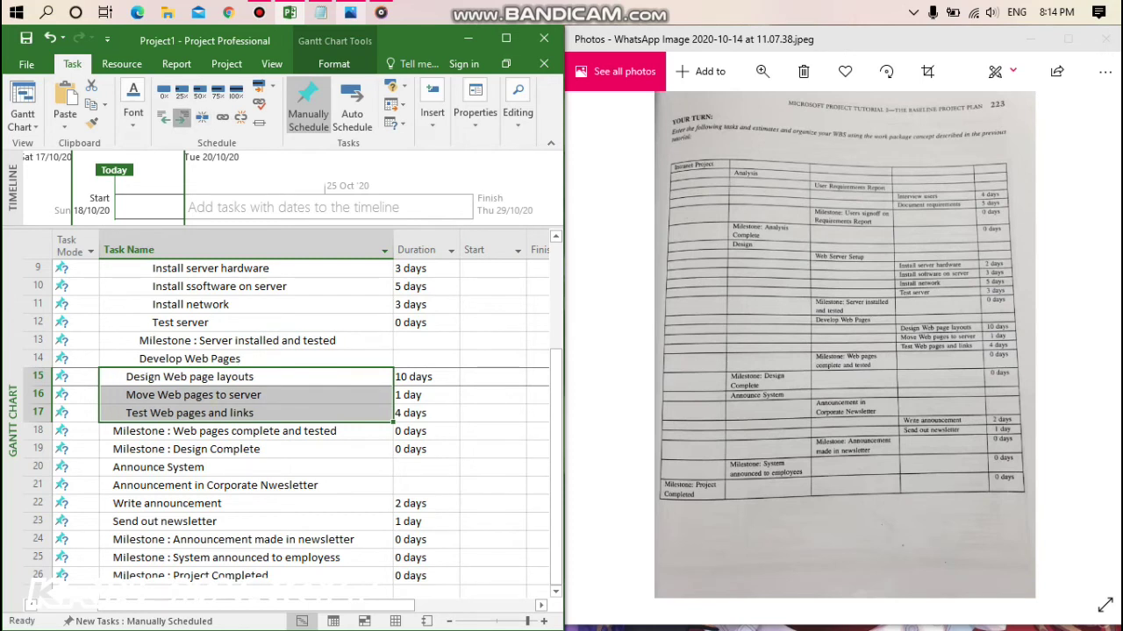
pyautogui.click(182, 117)
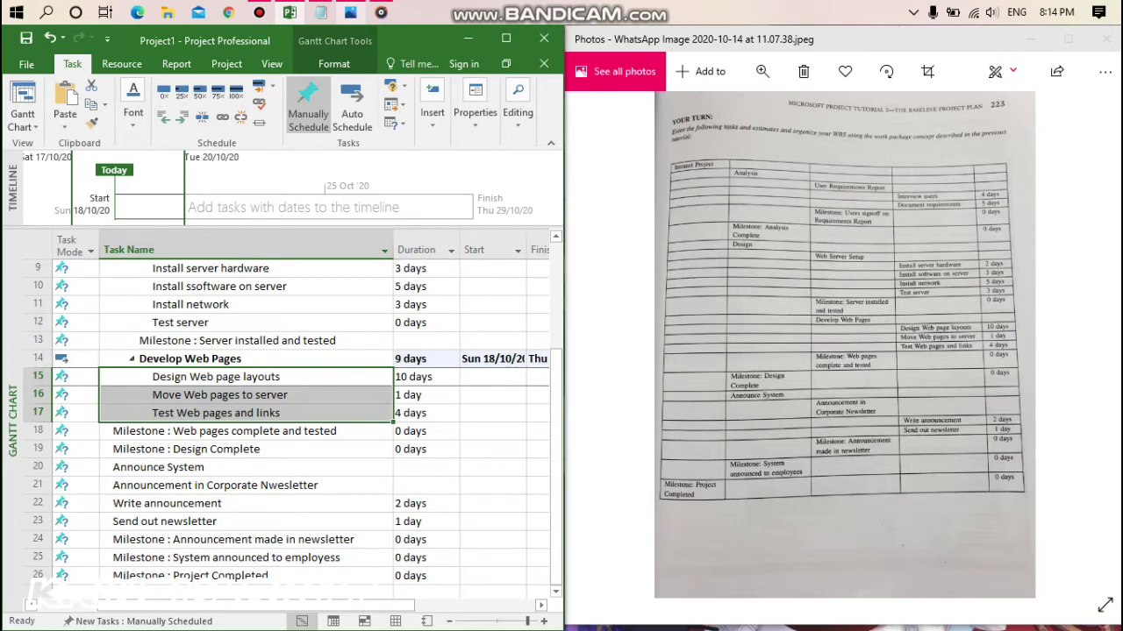
# Indent Milestone : Web pages complete and tested two levels so it sits under Design, level with Develop Web Pages.
pyautogui.click(37, 431)
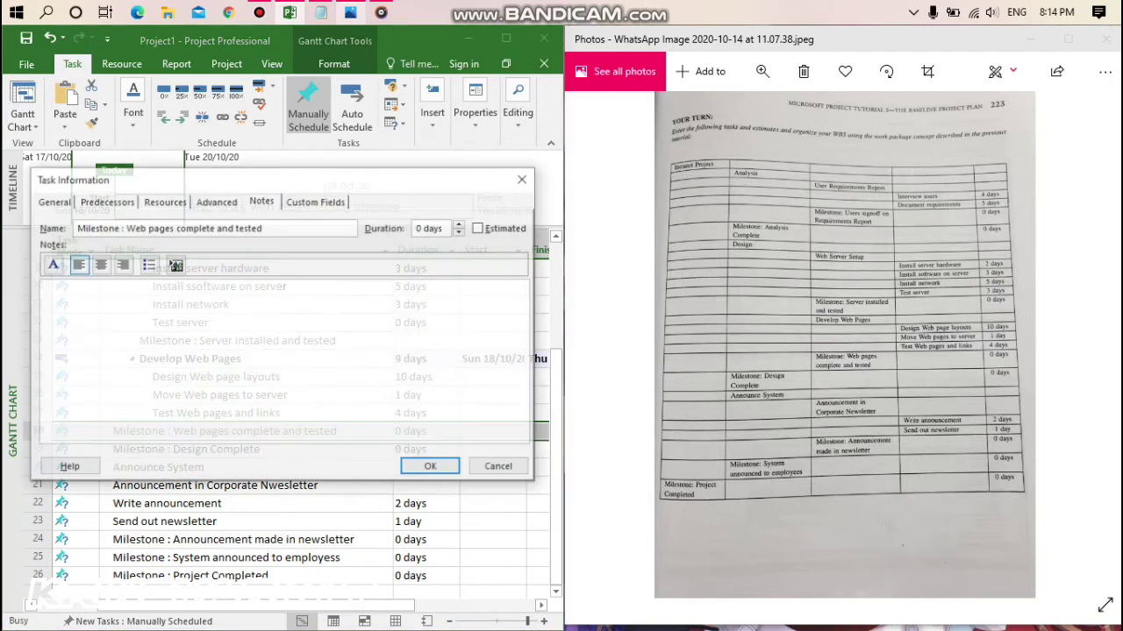
pyautogui.click(515, 182)
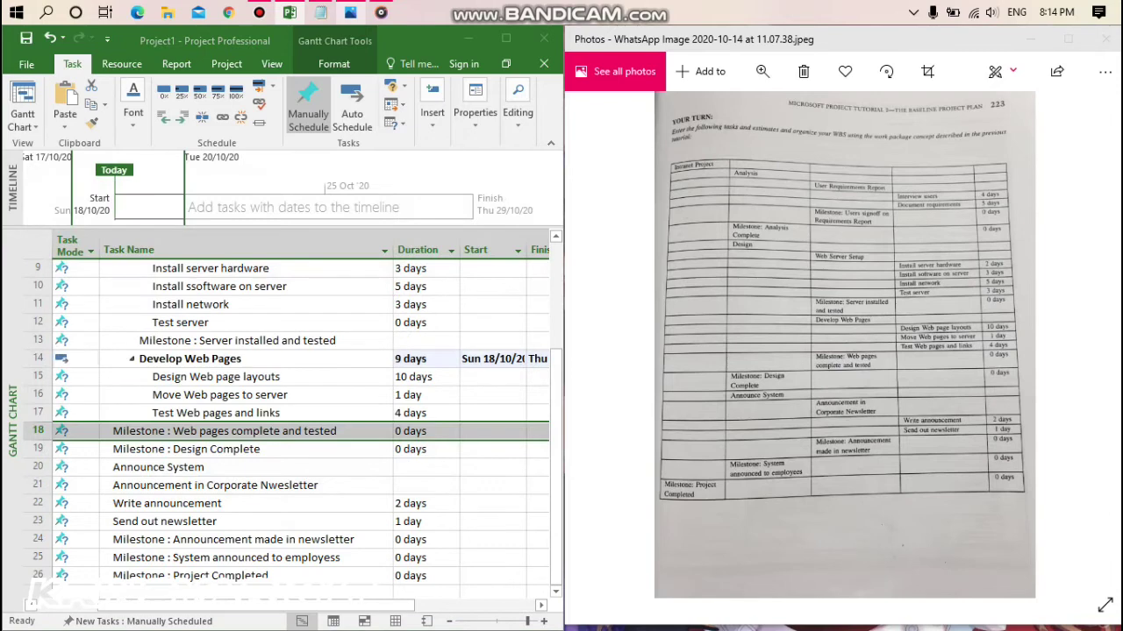
pyautogui.click(182, 117)
pyautogui.click(182, 117)
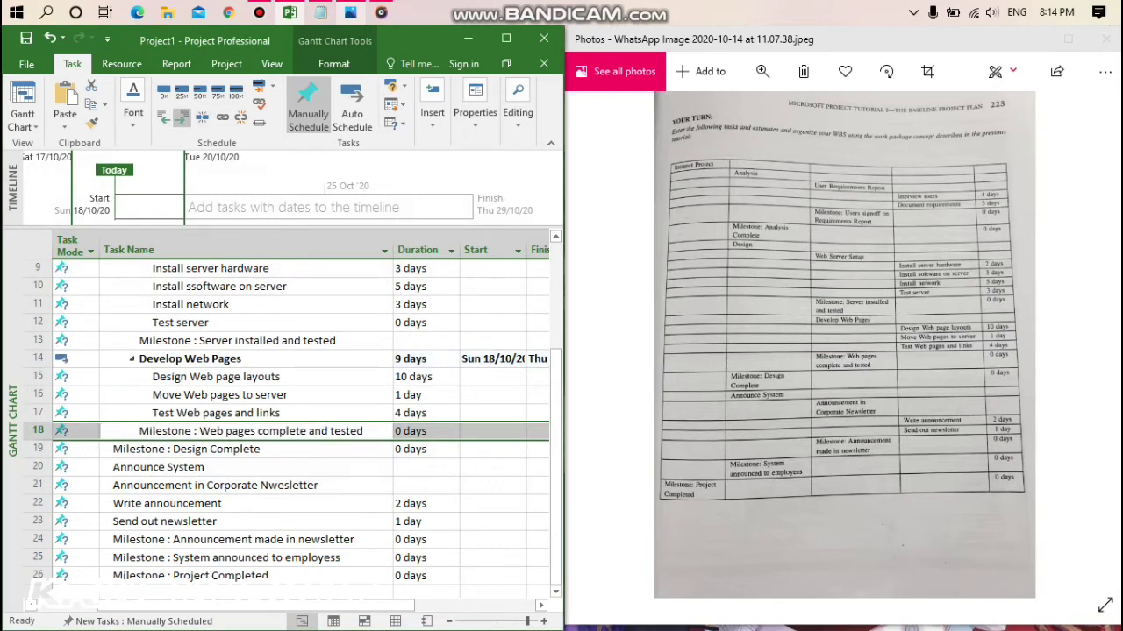
pyautogui.click(158, 467)
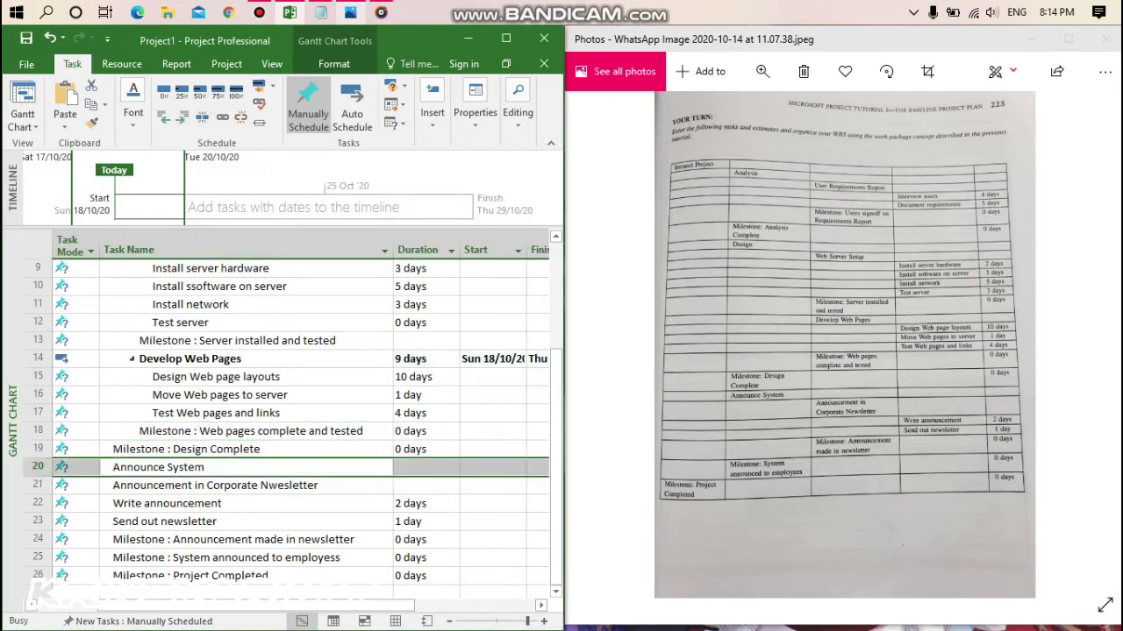
pyautogui.press('Escape')
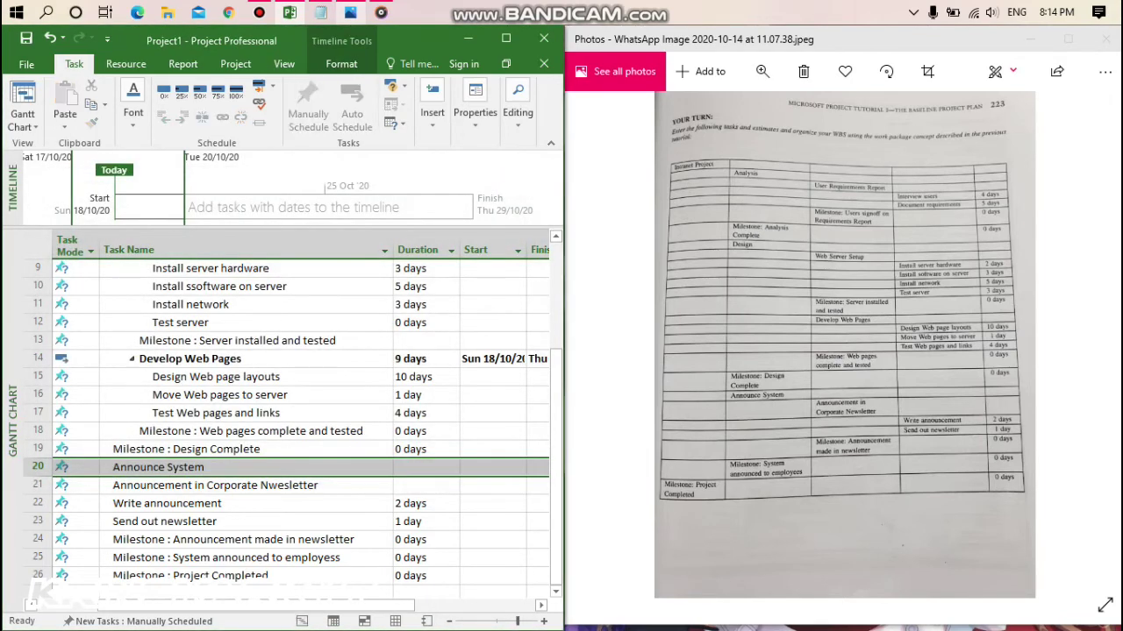
pyautogui.click(158, 467)
pyautogui.doubleClick(158, 466)
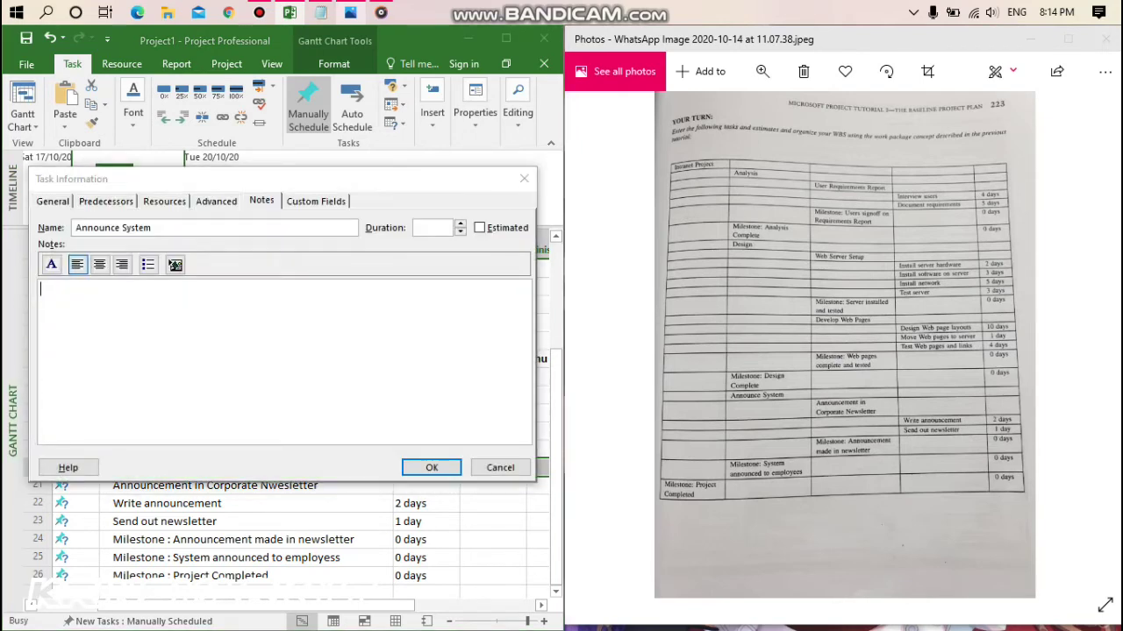
pyautogui.click(525, 179)
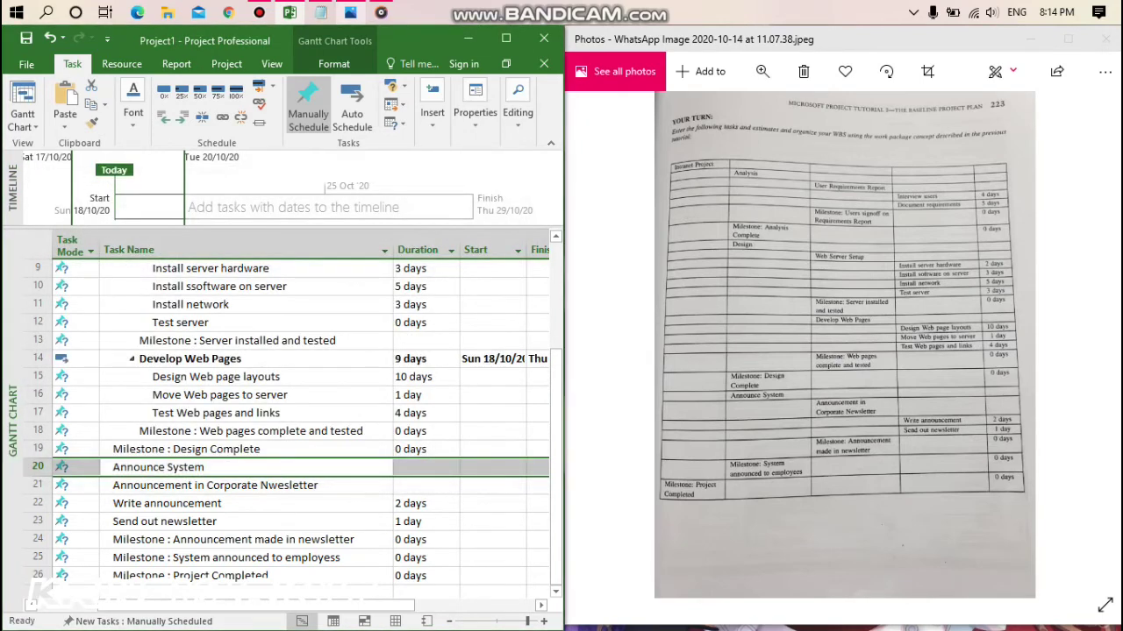
pyautogui.click(182, 118)
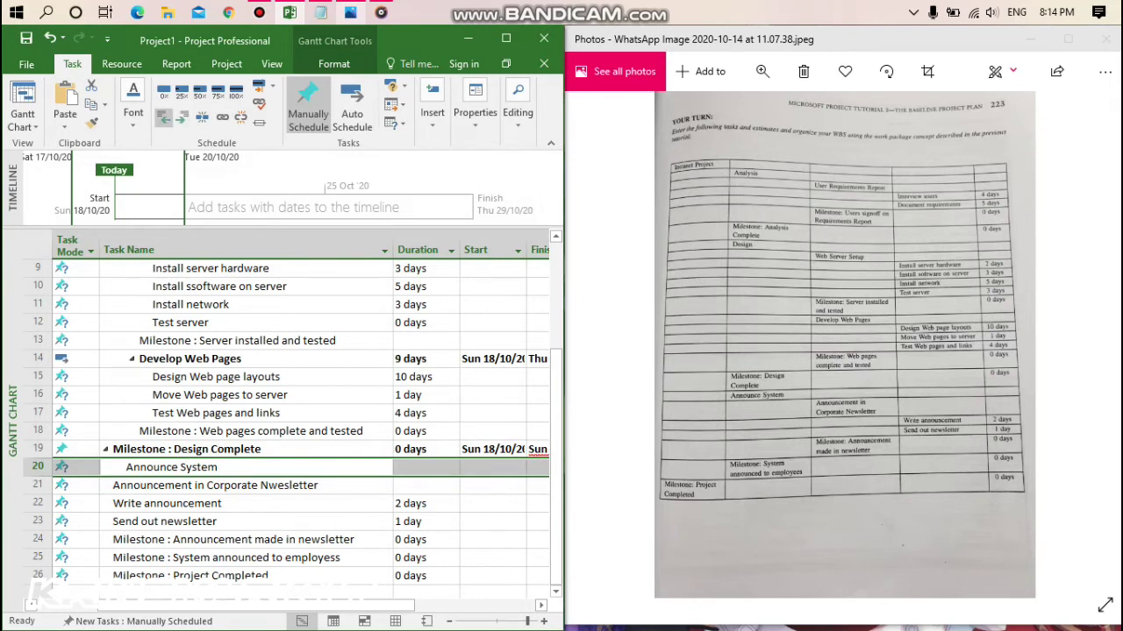
pyautogui.click(164, 118)
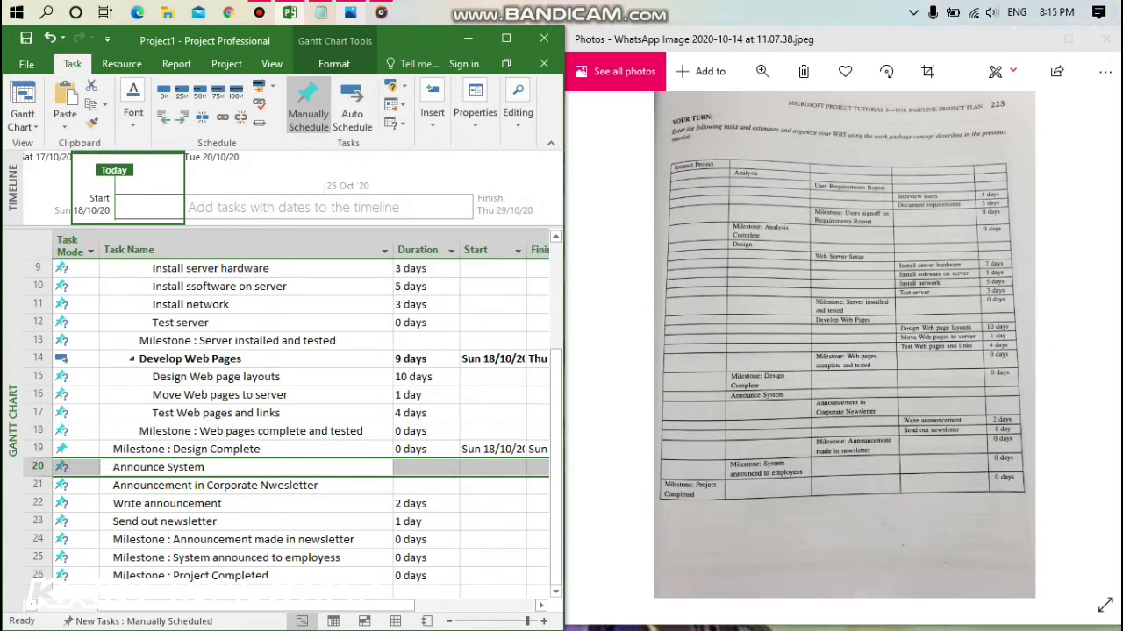
pyautogui.click(186, 449)
pyautogui.click(158, 466)
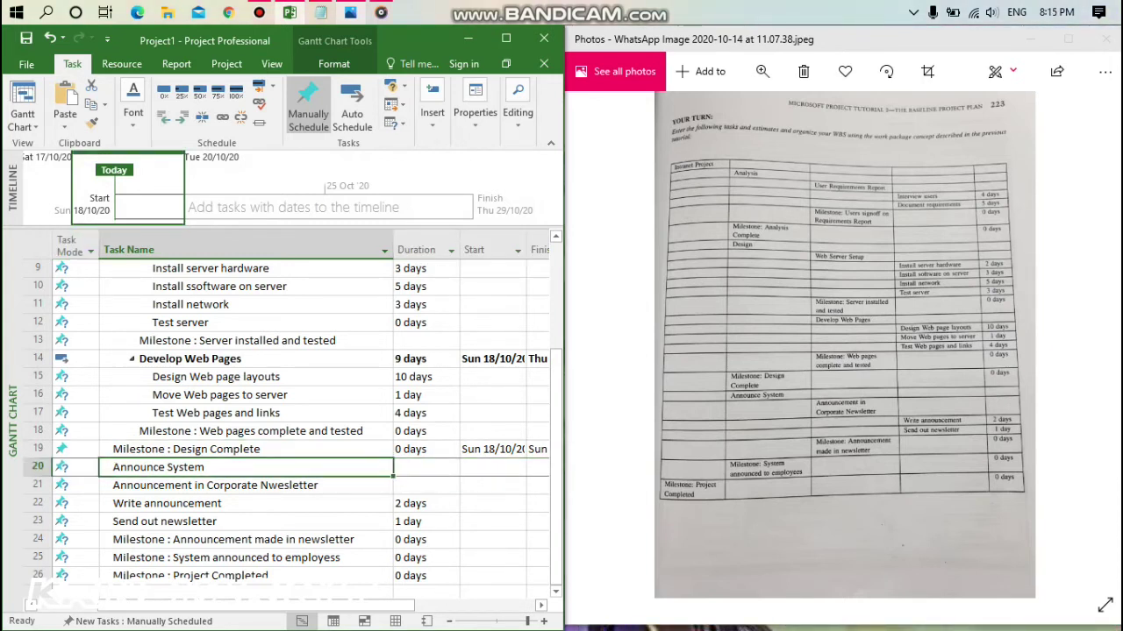
pyautogui.click(164, 117)
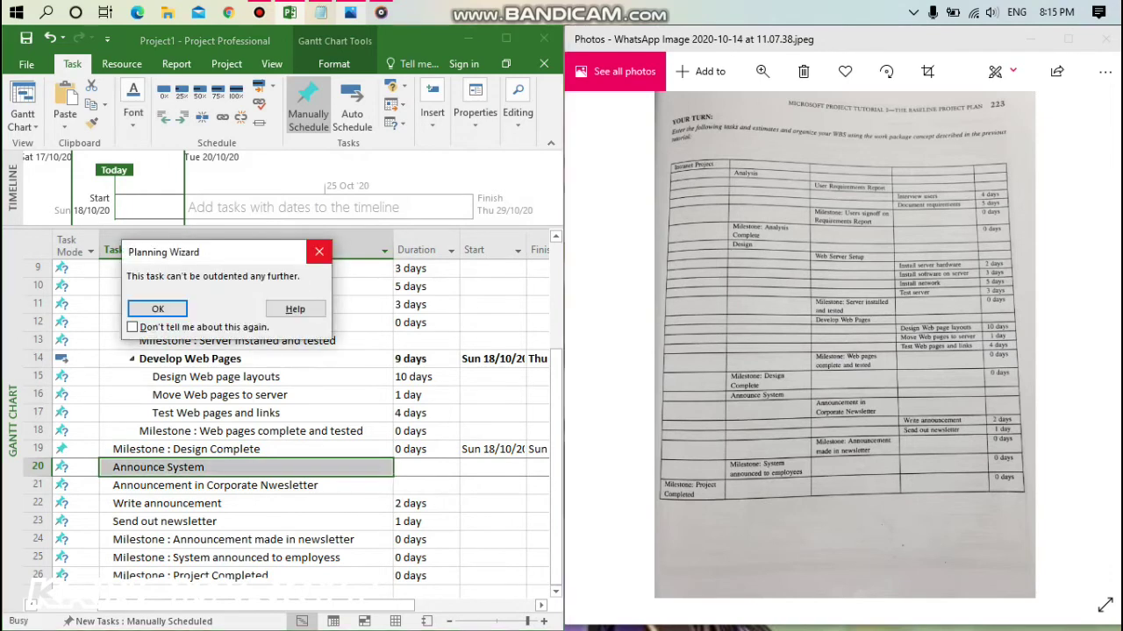
pyautogui.press('Return')
# Indent the whole task list one level, and indent Milestone : Design Complete and Announce System one further level.
pyautogui.hotkey('ctrl', 'a')
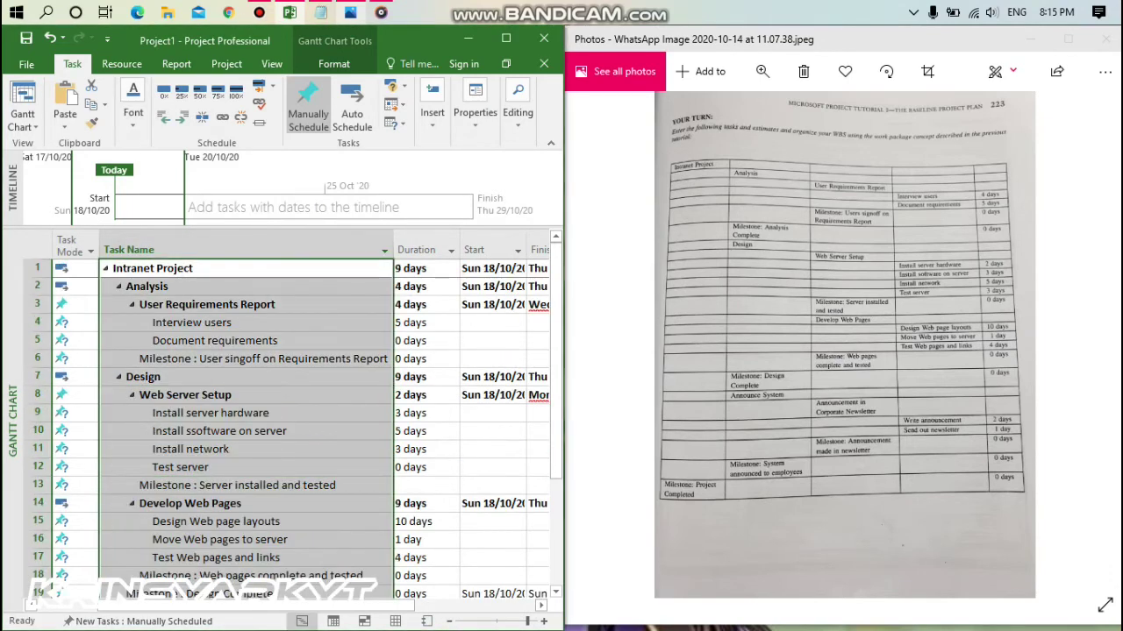
pyautogui.hotkey('alt', 'shift', 'Right')
pyautogui.click(37, 427)
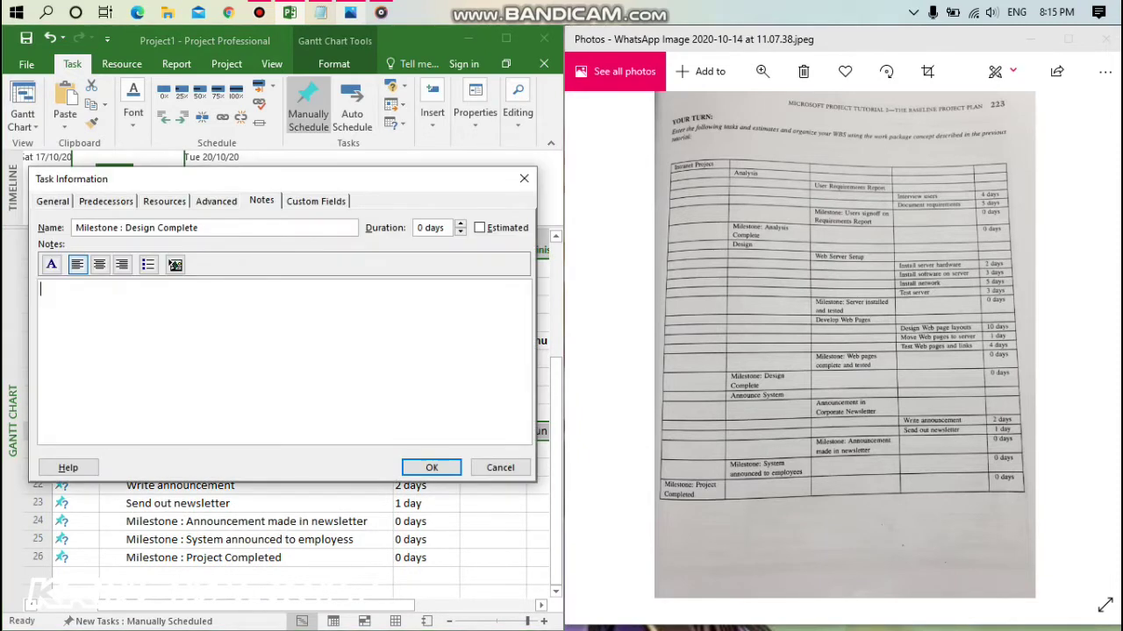
pyautogui.press('Return')
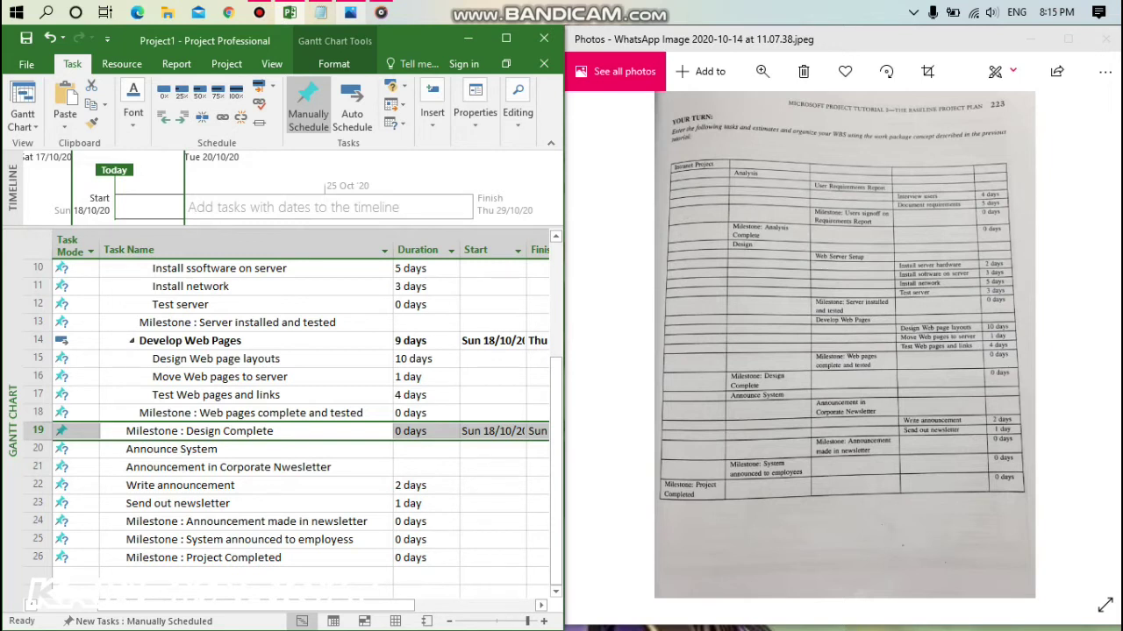
pyautogui.moveTo(199, 430); pyautogui.dragTo(171, 449)
pyautogui.click(181, 116)
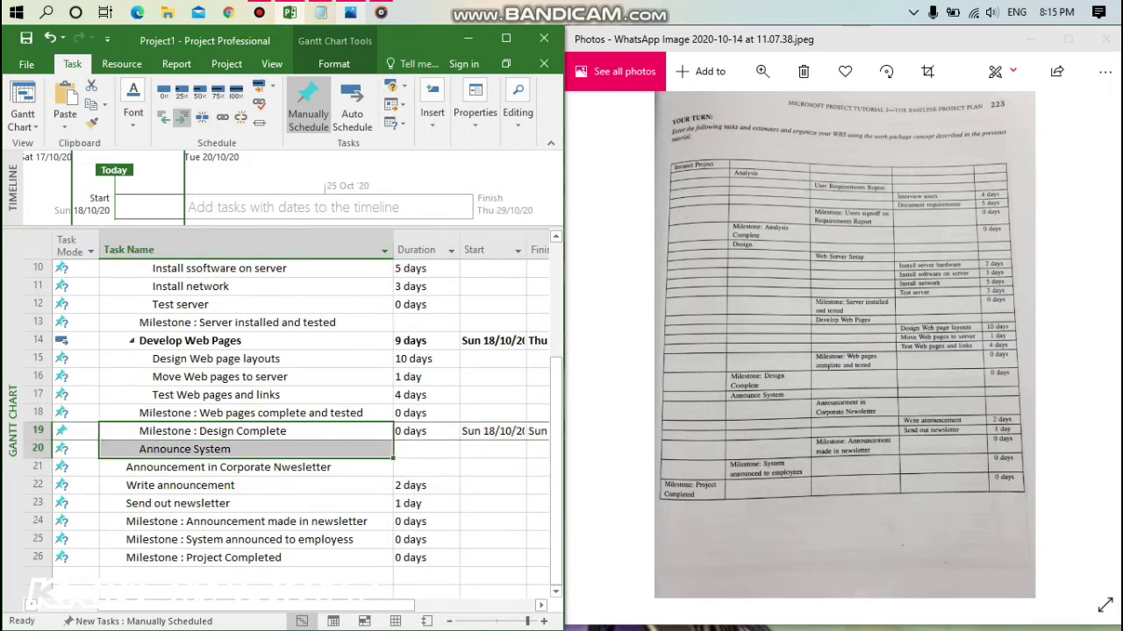
# Outdent the Analysis summary task one level and indent it back under Intranet Project.
pyautogui.scroll(3, 293, 421)
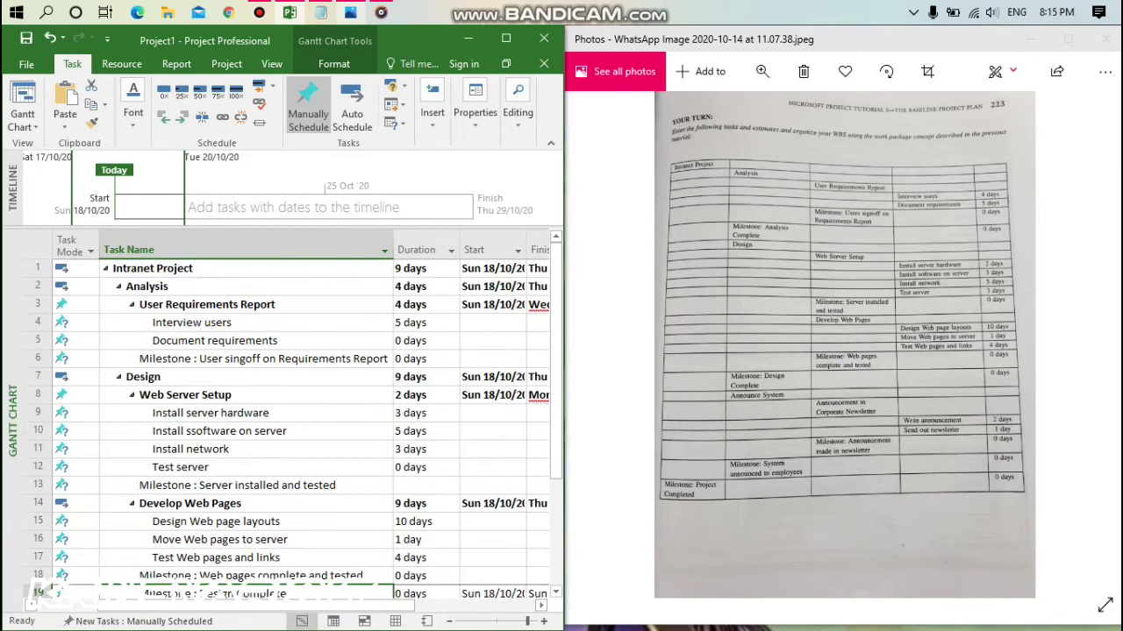
pyautogui.scroll(-1, 293, 421)
pyautogui.scroll(1, 293, 421)
pyautogui.click(38, 286)
pyautogui.click(352, 110)
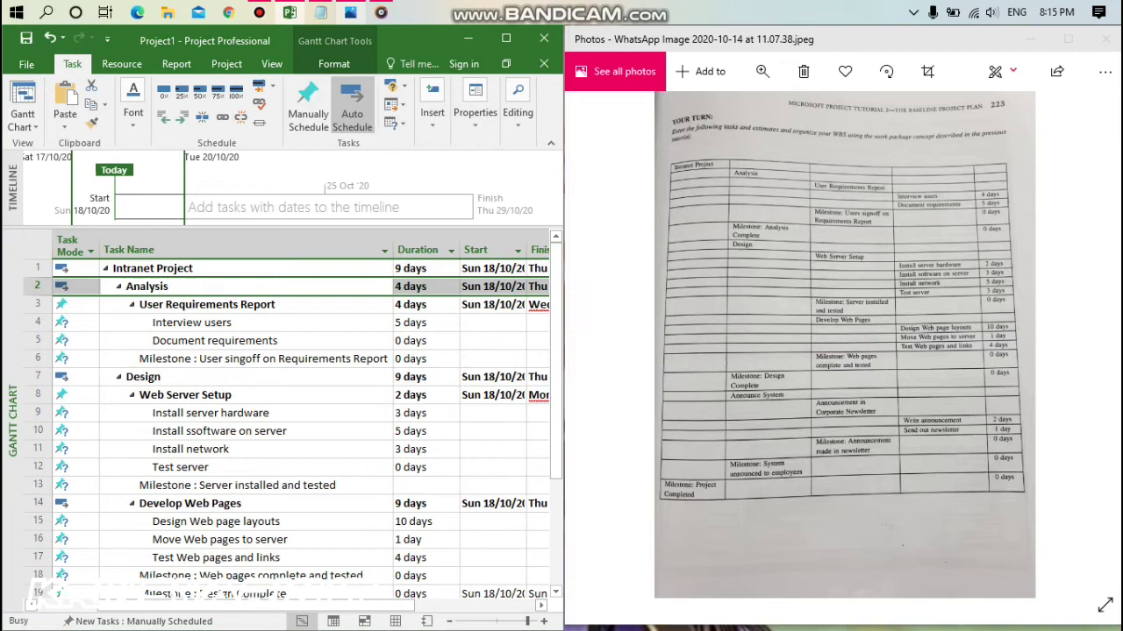
pyautogui.hotkey('shift', 'F2')
pyautogui.click(523, 178)
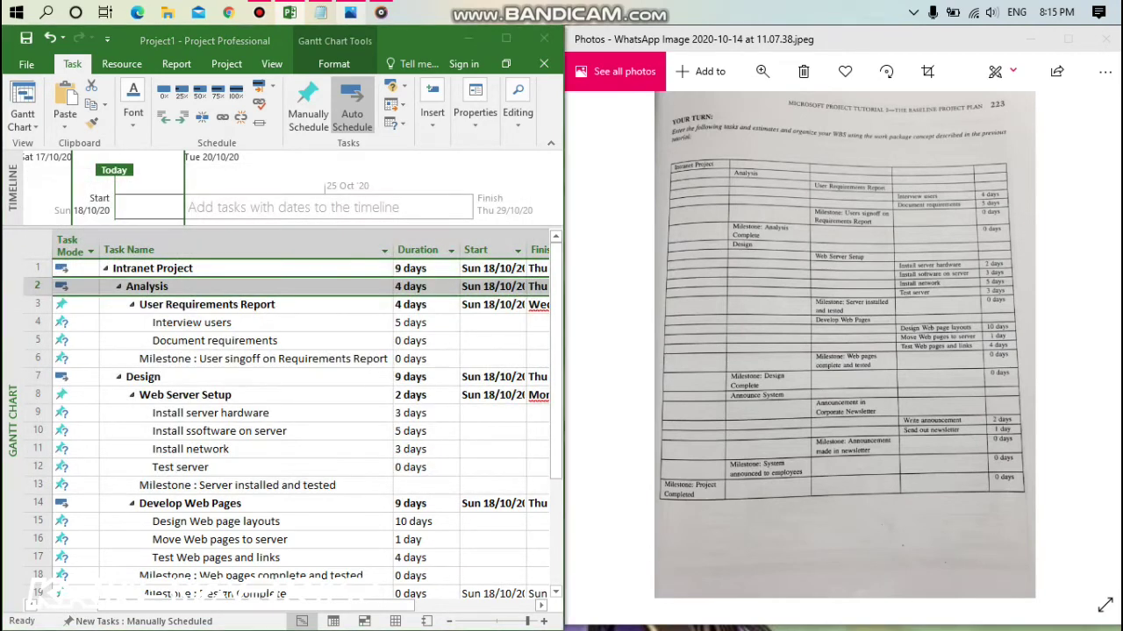
pyautogui.click(164, 118)
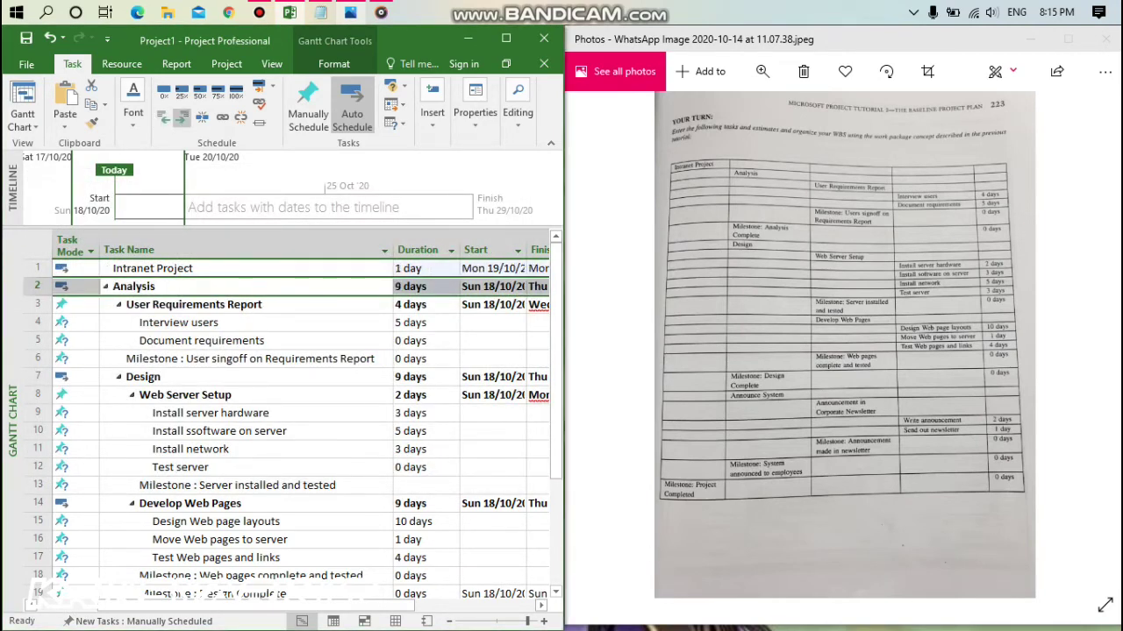
pyautogui.click(182, 117)
# Outdent Announcement in Corporate Nwesletter and Write announcement together by one level.
pyautogui.scroll(-4, 298, 421)
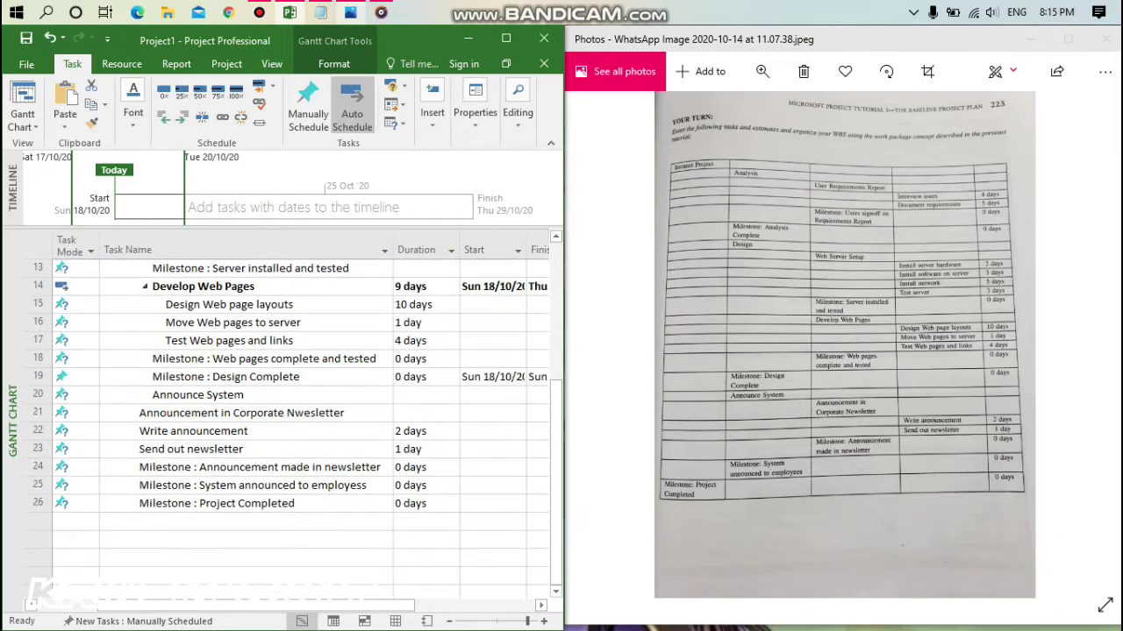
pyautogui.scroll(4, 298, 421)
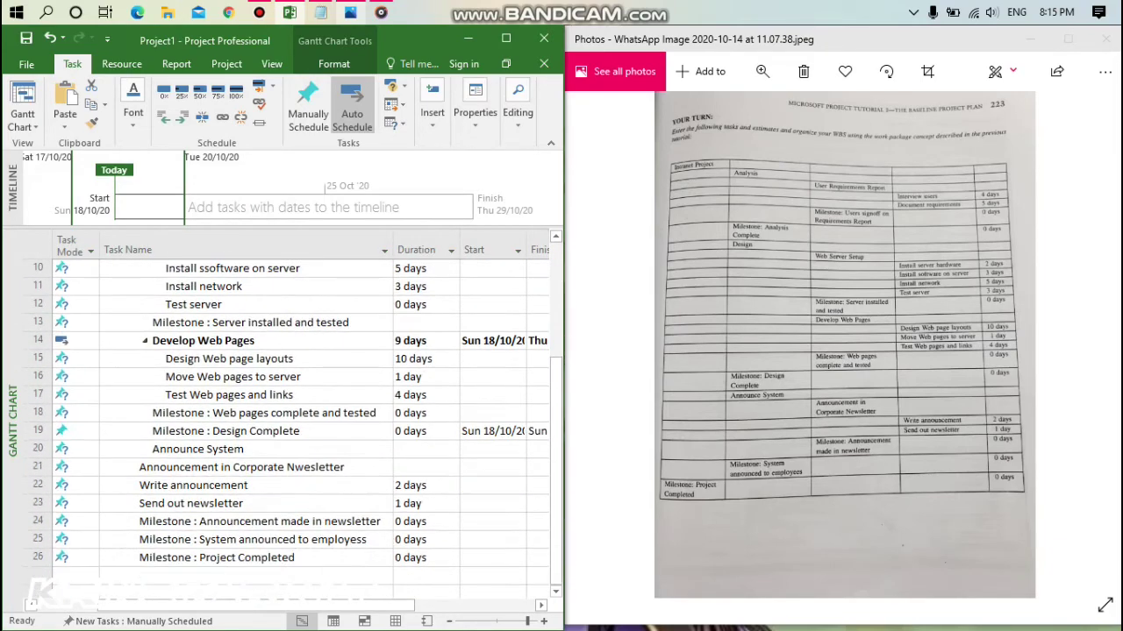
pyautogui.scroll(-5, 289, 412)
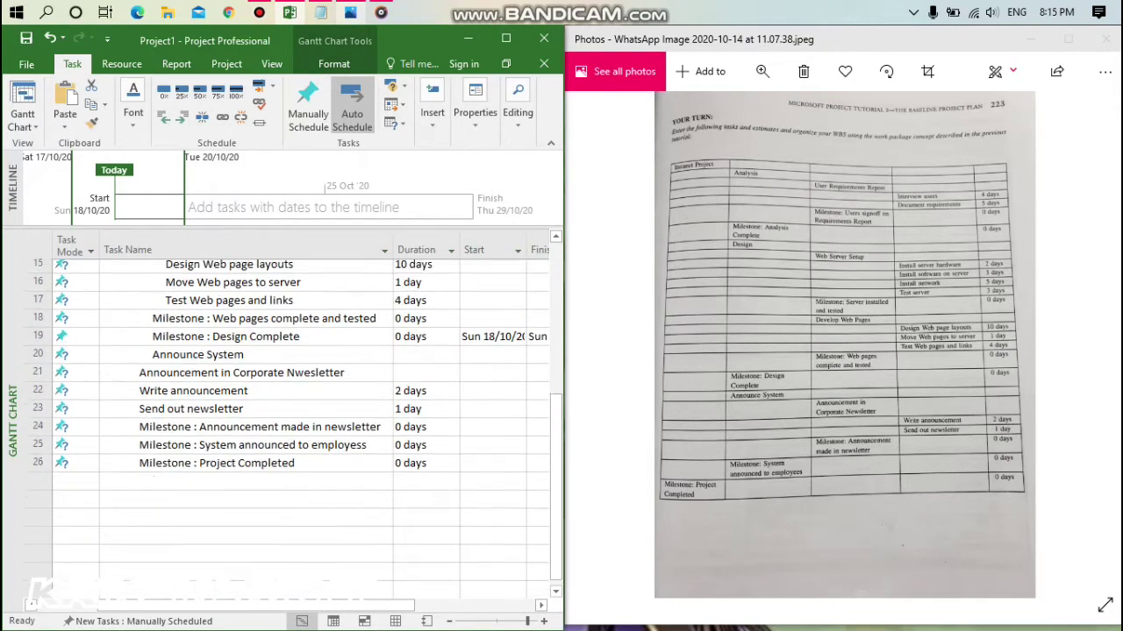
pyautogui.click(241, 359)
pyautogui.click(38, 359)
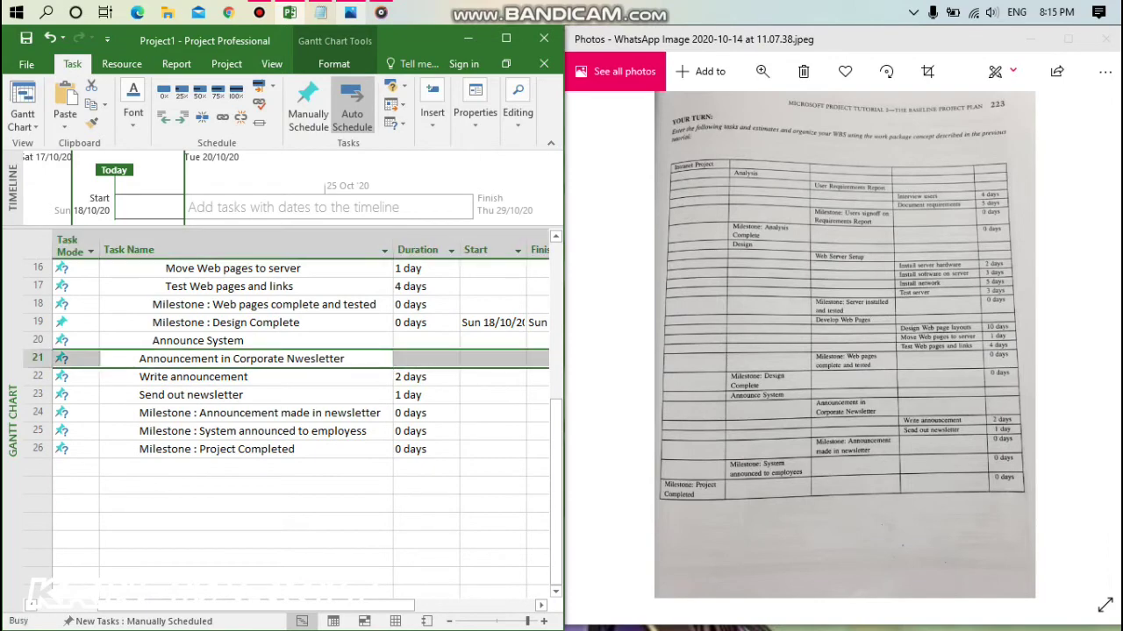
pyautogui.click(521, 181)
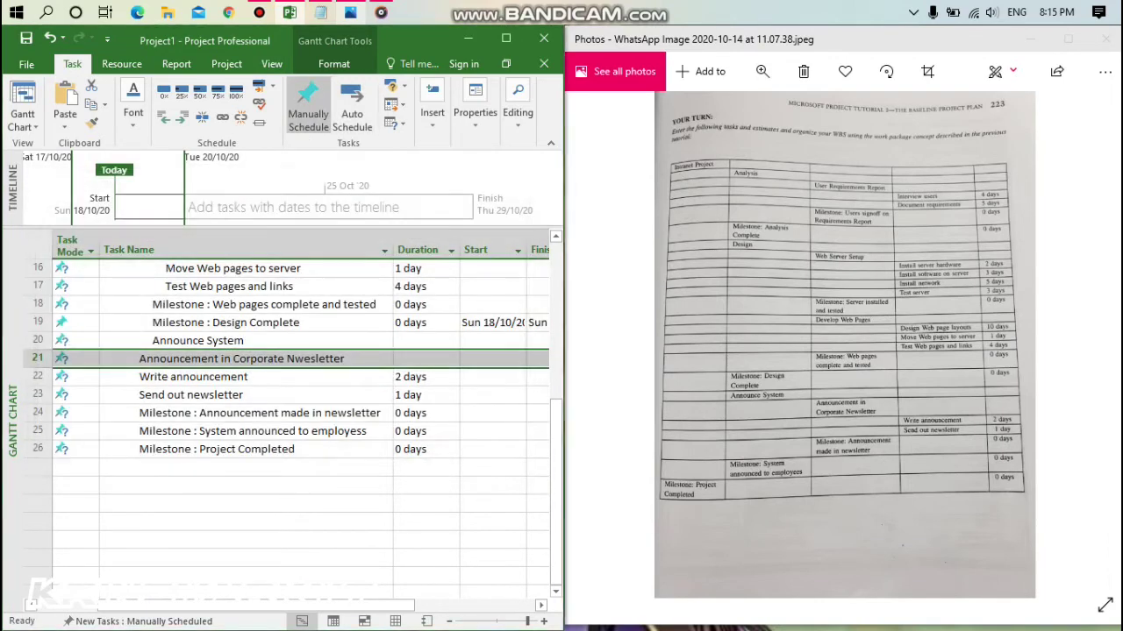
pyautogui.moveTo(241, 358); pyautogui.dragTo(193, 376)
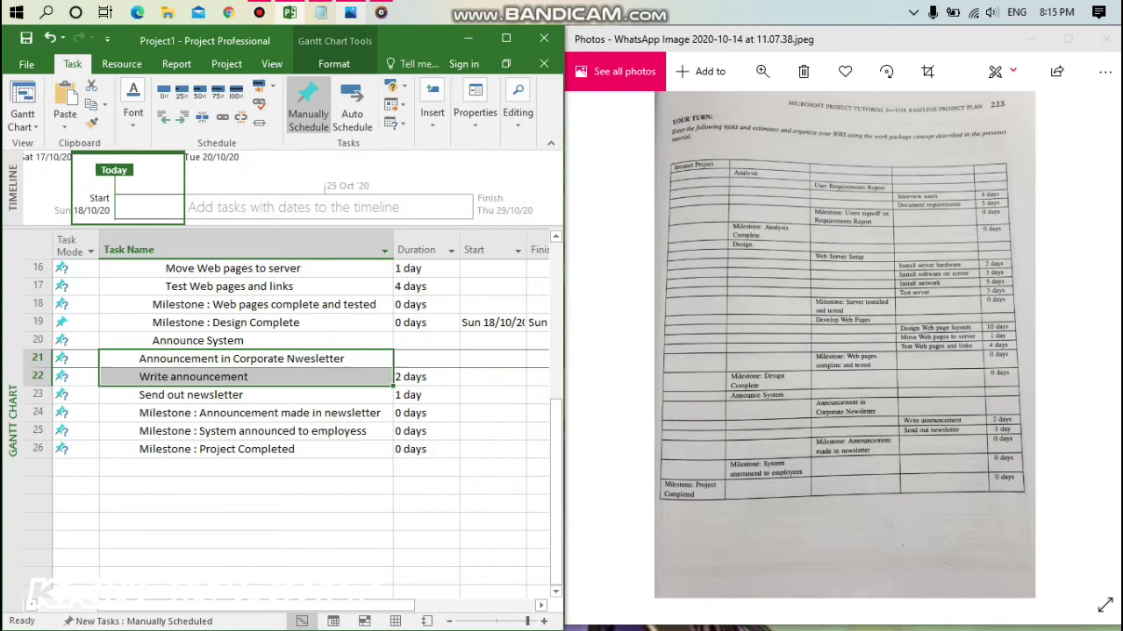
pyautogui.click(163, 118)
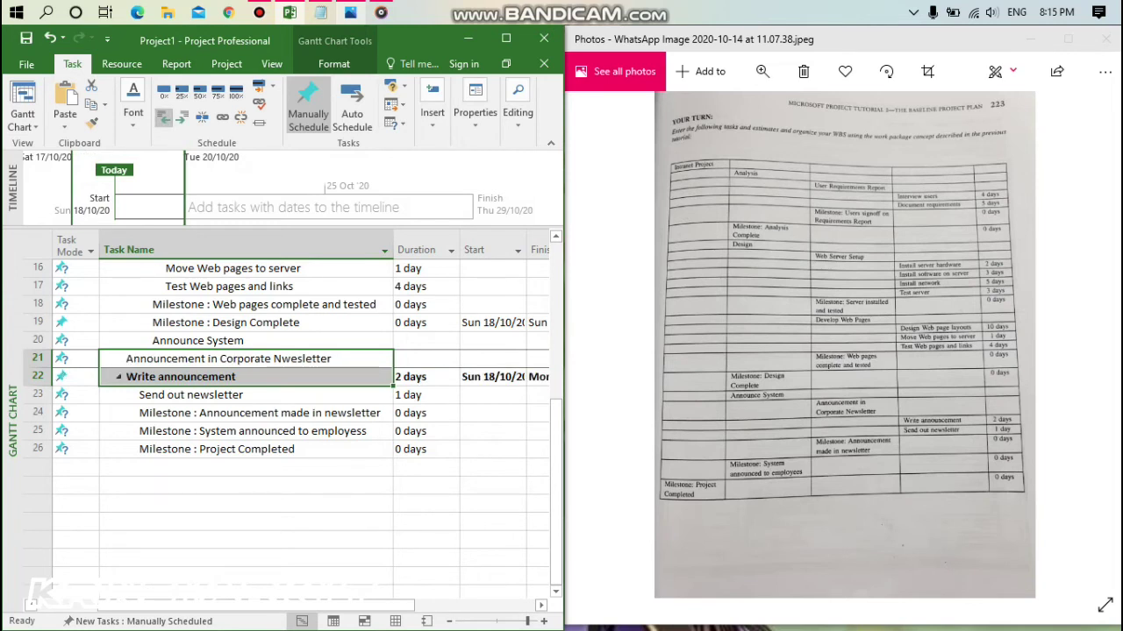
# Indent Write announcement and Send out newsletter one level so they fall under Announcement in Corporate Nwesletter.
pyautogui.click(38, 395)
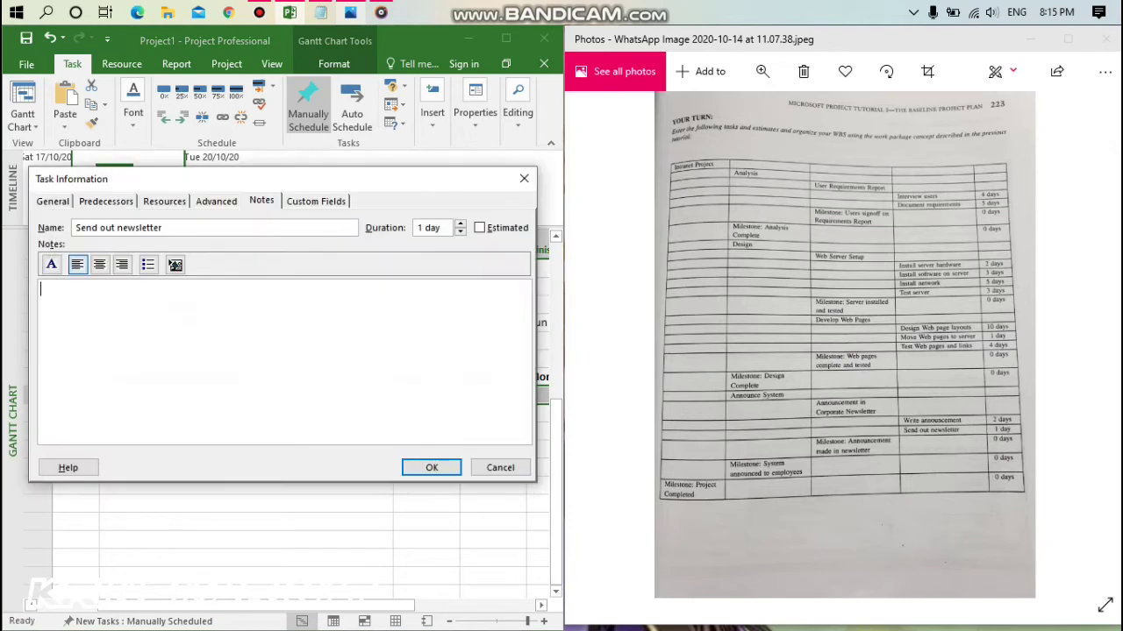
pyautogui.press('Escape')
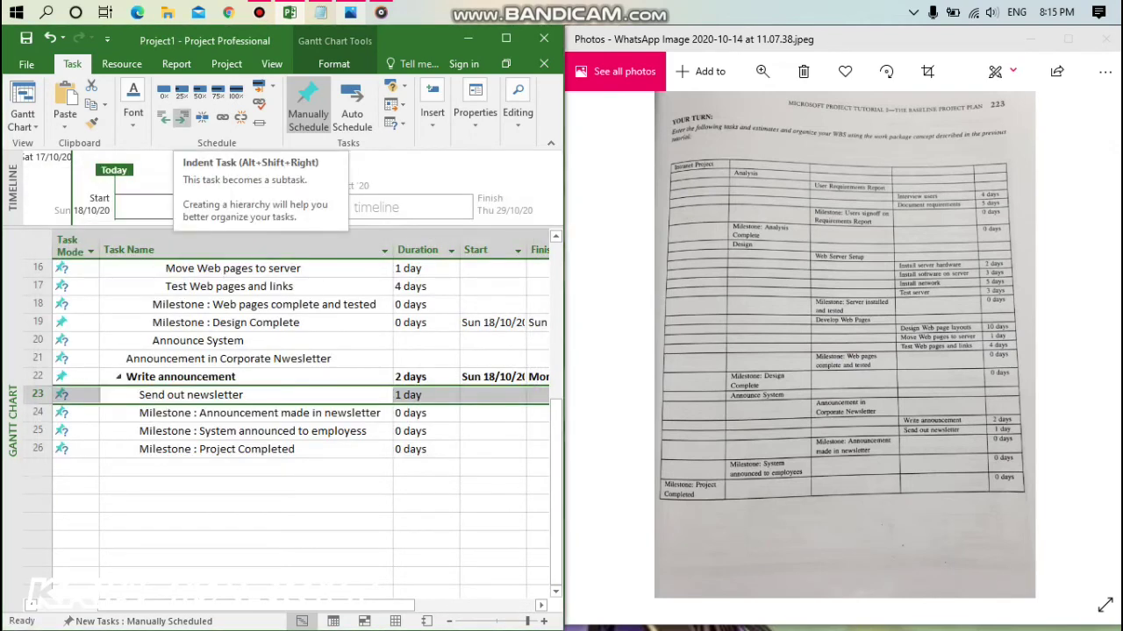
pyautogui.click(260, 412)
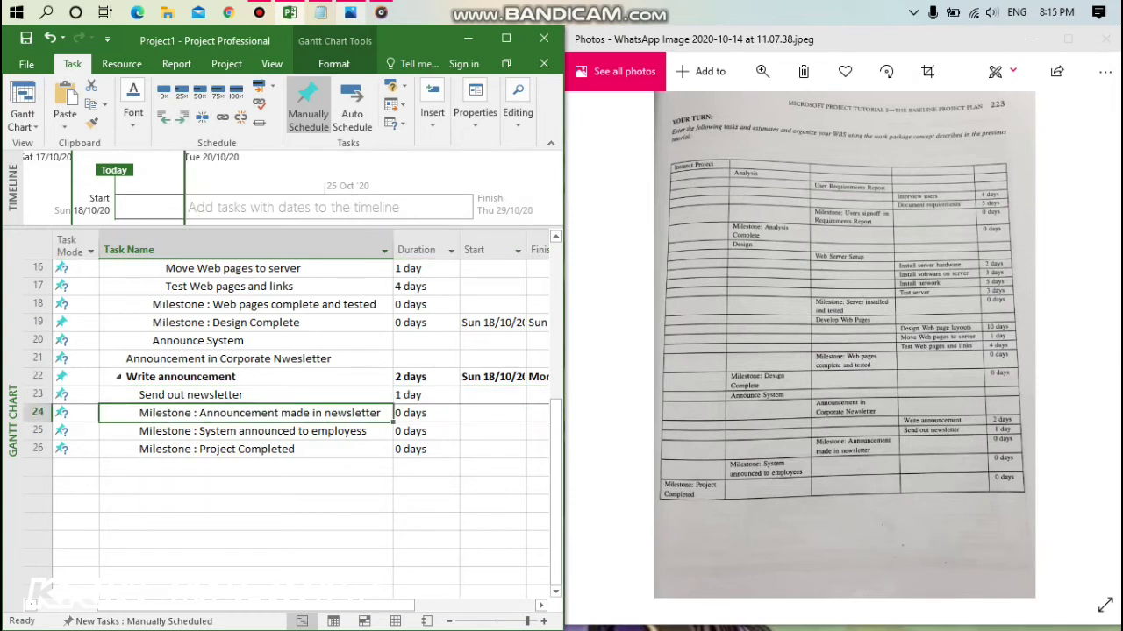
pyautogui.click(181, 377)
pyautogui.keyDown('shift'); pyautogui.click(190, 395); pyautogui.keyUp('shift')
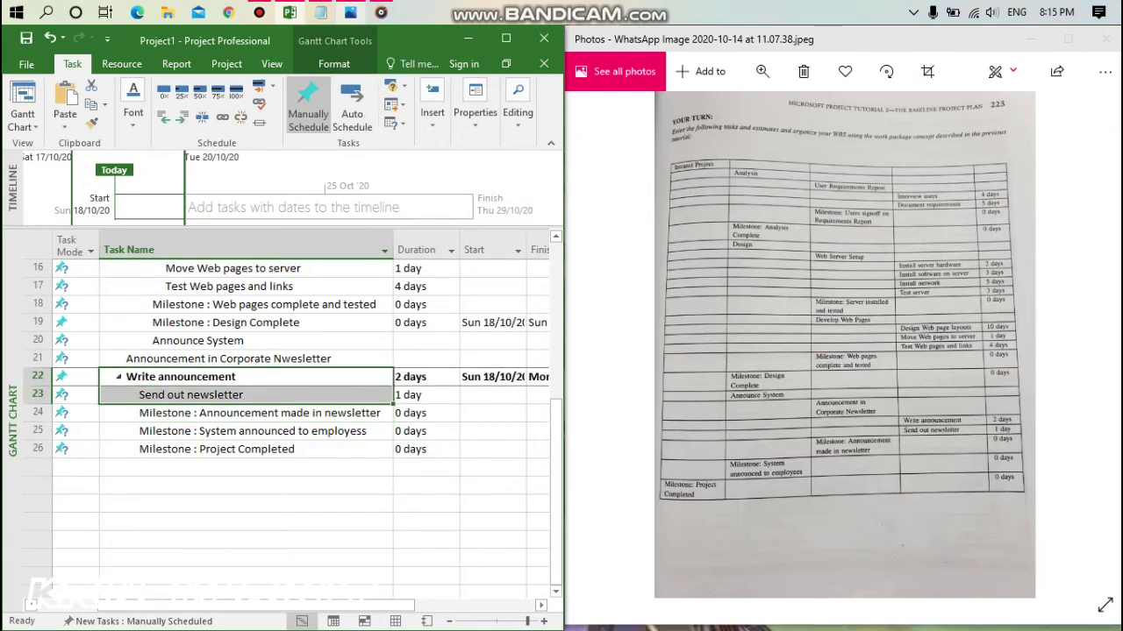
pyautogui.hotkey('alt', 'shift', 'Right')
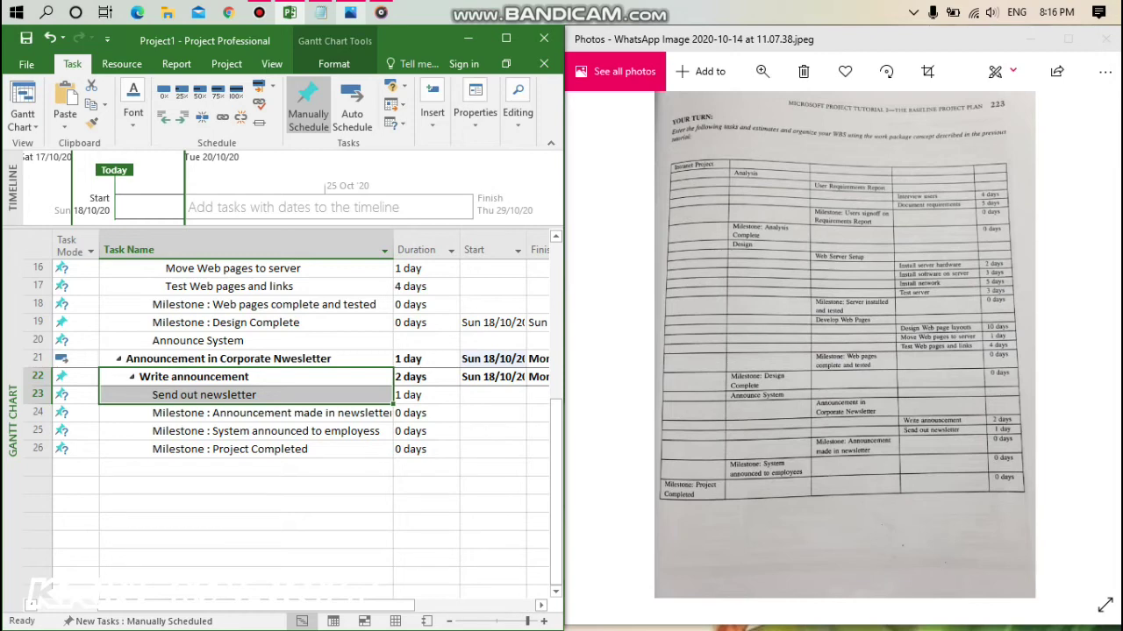
pyautogui.hotkey('ctrl', 'z')
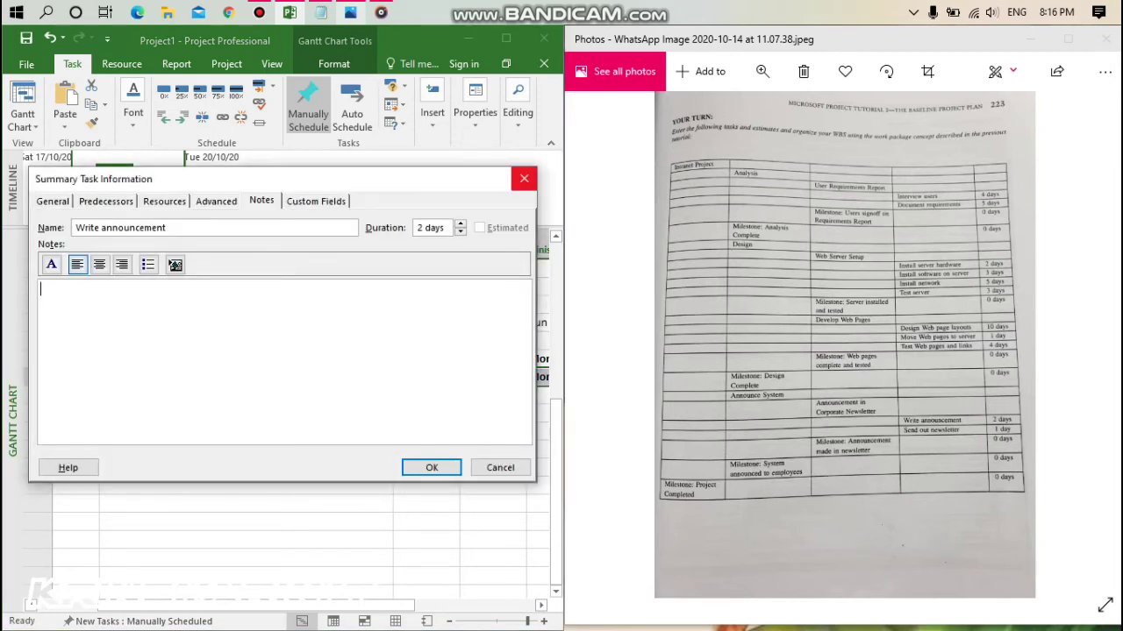
pyautogui.press('Escape')
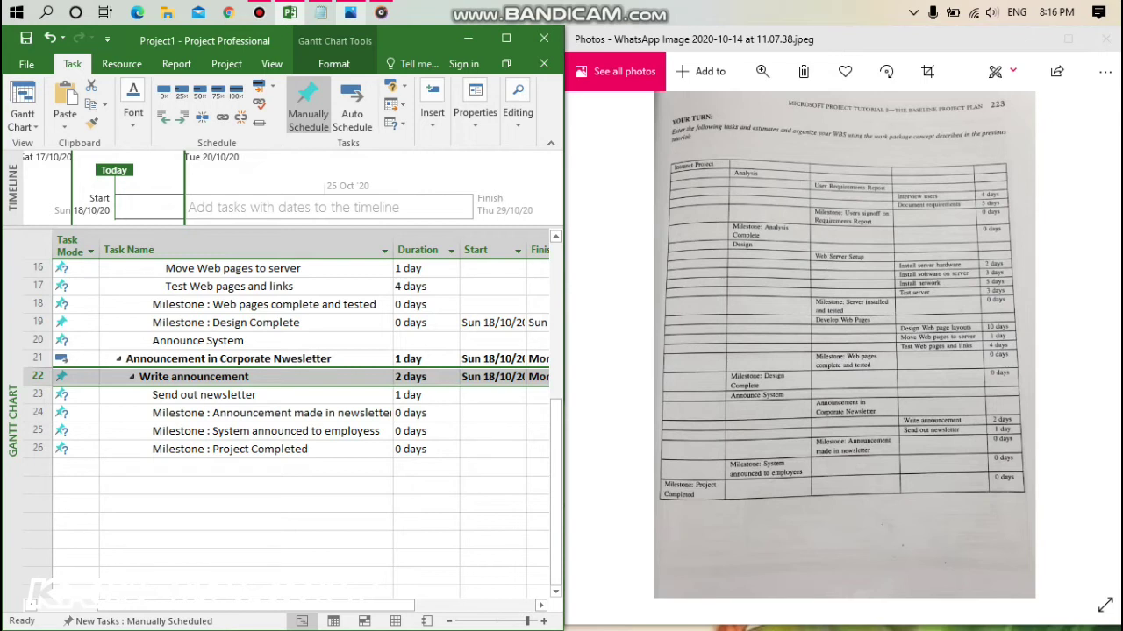
# Outdent Milestone : Project Completed to the top outline level.
pyautogui.click(228, 449)
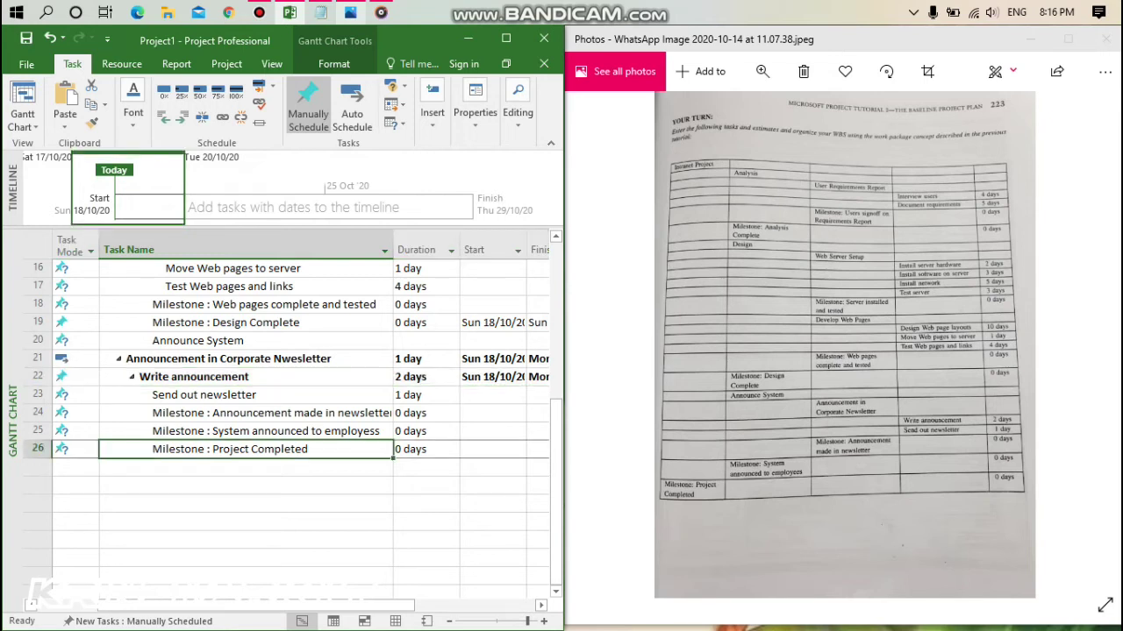
pyautogui.click(164, 117)
pyautogui.click(164, 118)
pyautogui.click(164, 118)
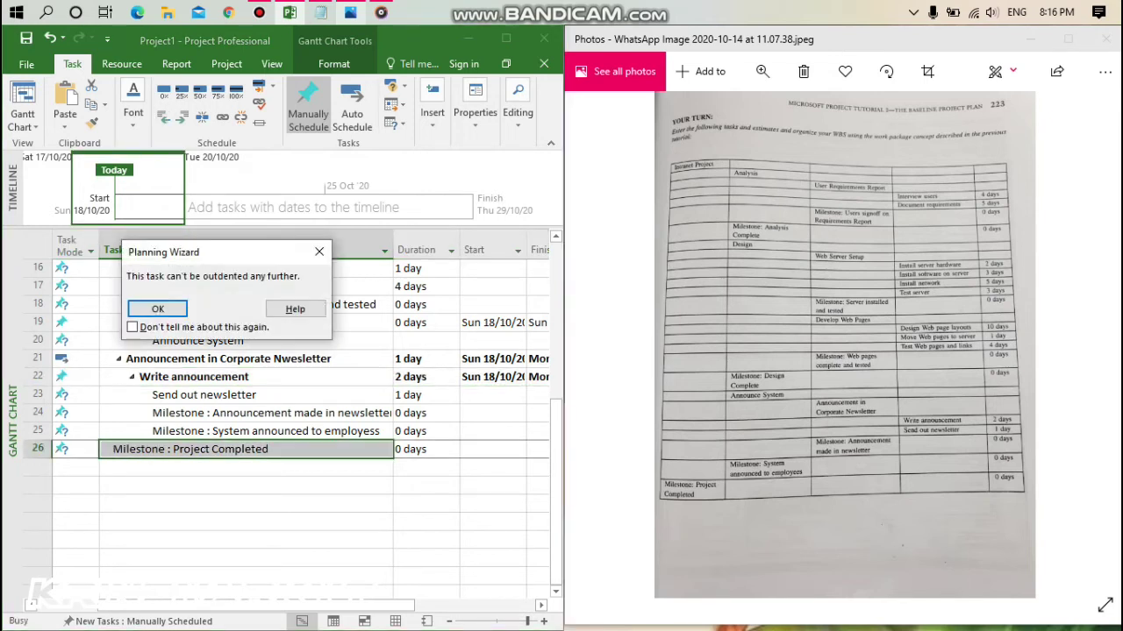
# Outdent Milestone : System announced to employess by two levels.
pyautogui.press('Return')
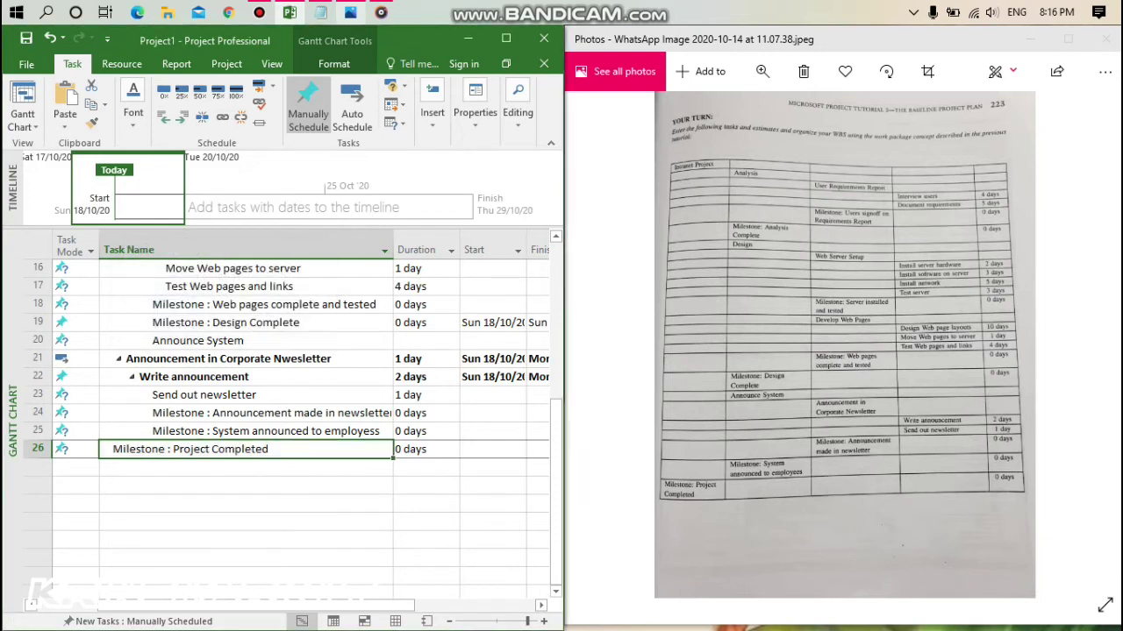
pyautogui.click(266, 431)
pyautogui.click(164, 118)
pyautogui.click(164, 118)
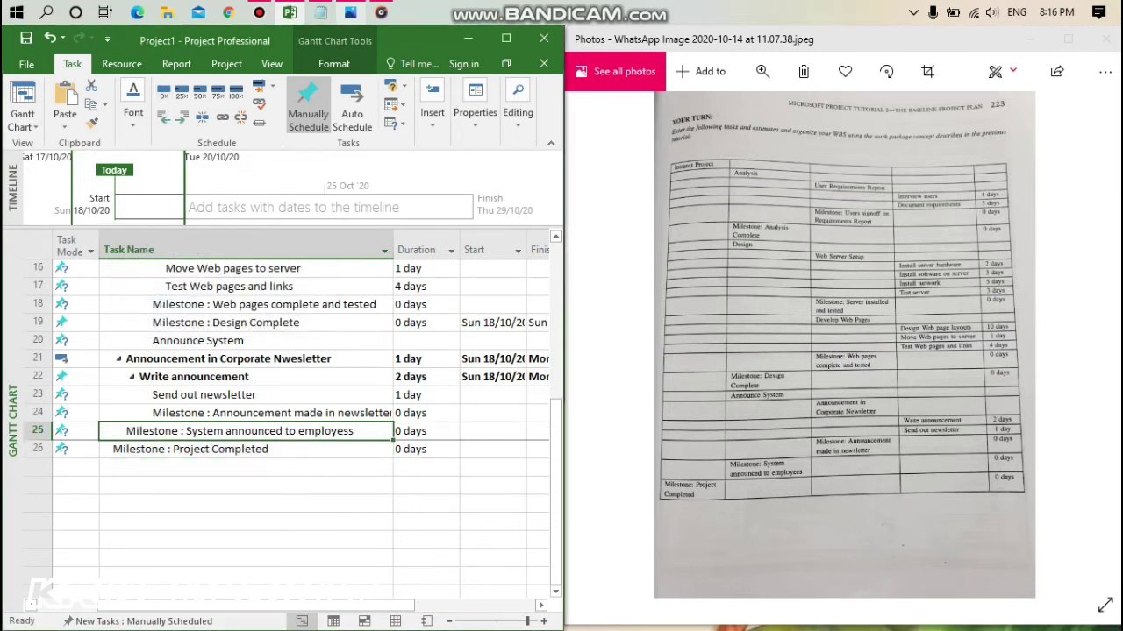
# Outdent Write announcement and Send out newsletter together by two levels, bringing Write announcement to the top outline level.
pyautogui.click(266, 412)
pyautogui.click(265, 394)
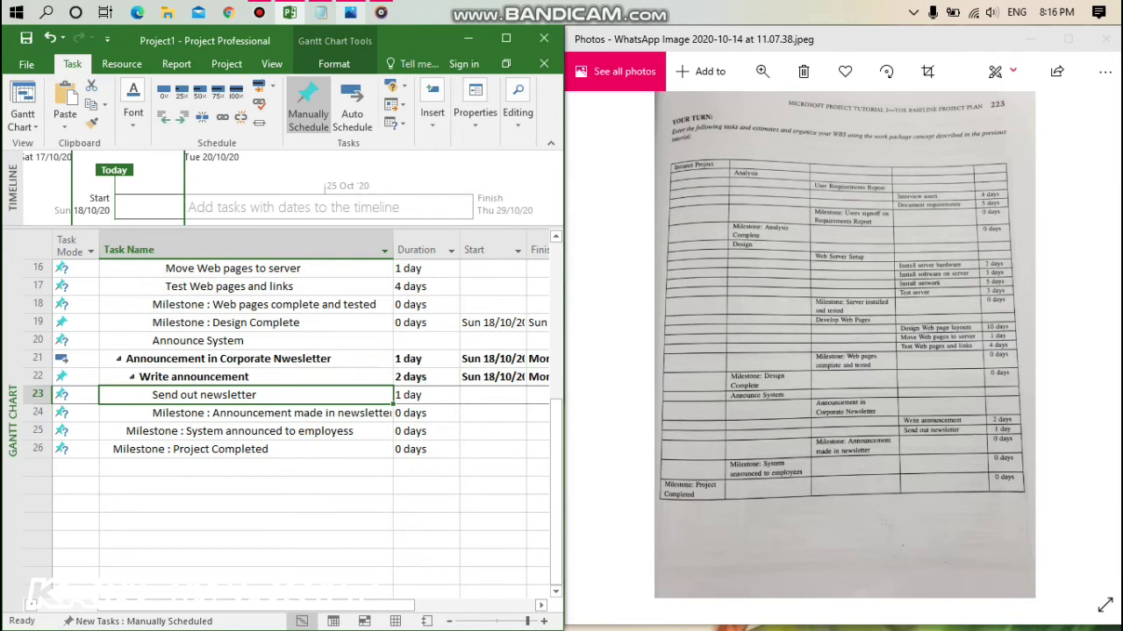
pyautogui.hotkey('shift', 'Up')
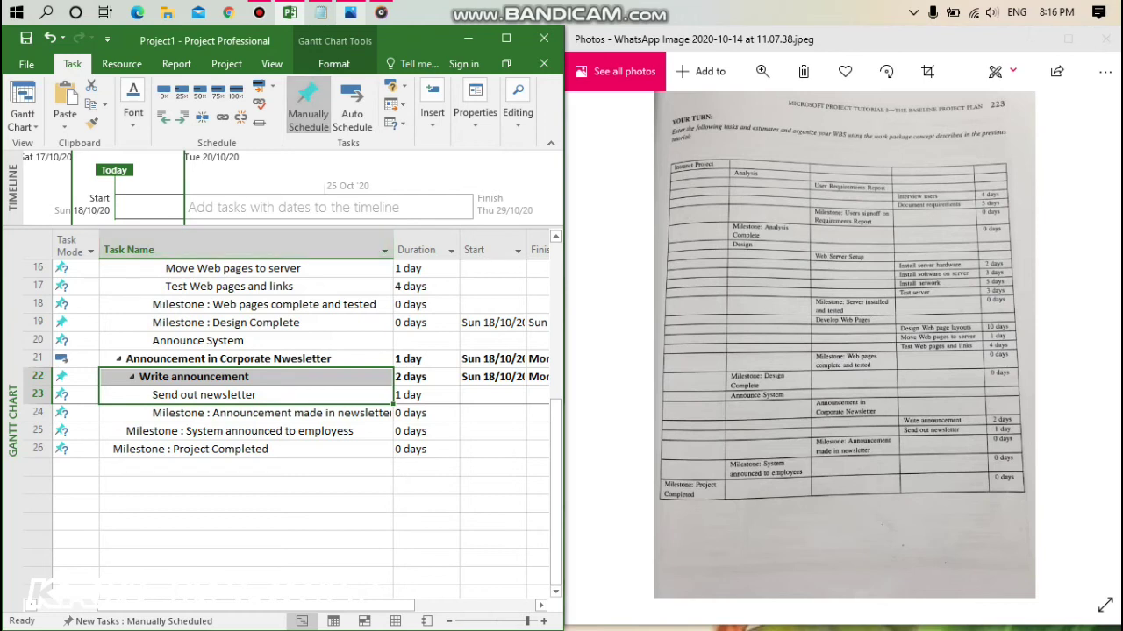
pyautogui.press('Return')
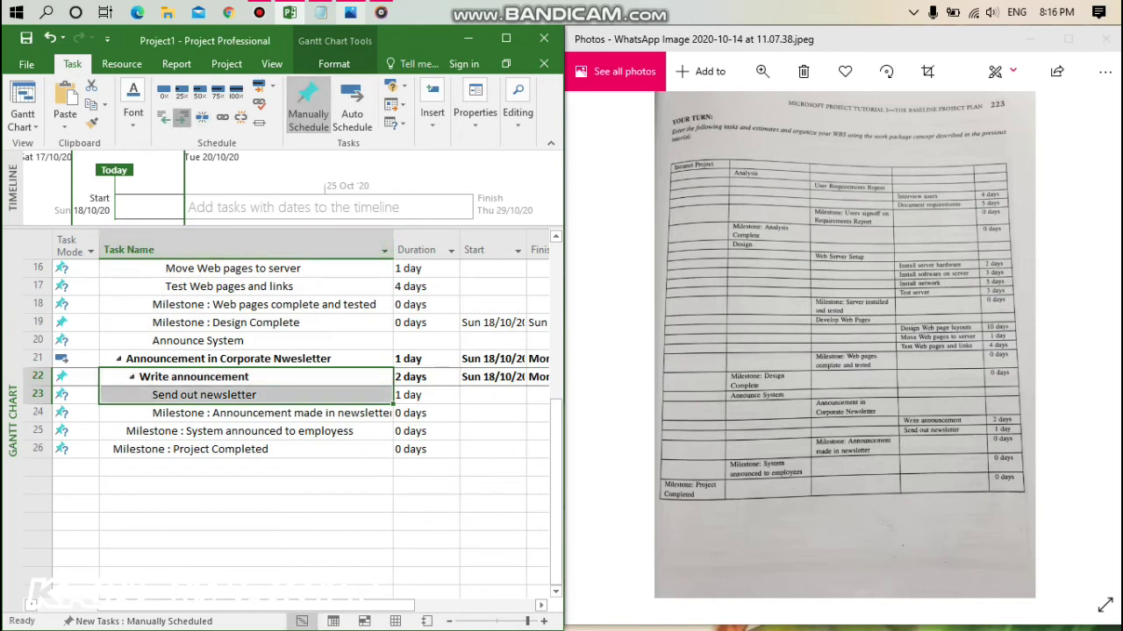
pyautogui.click(163, 117)
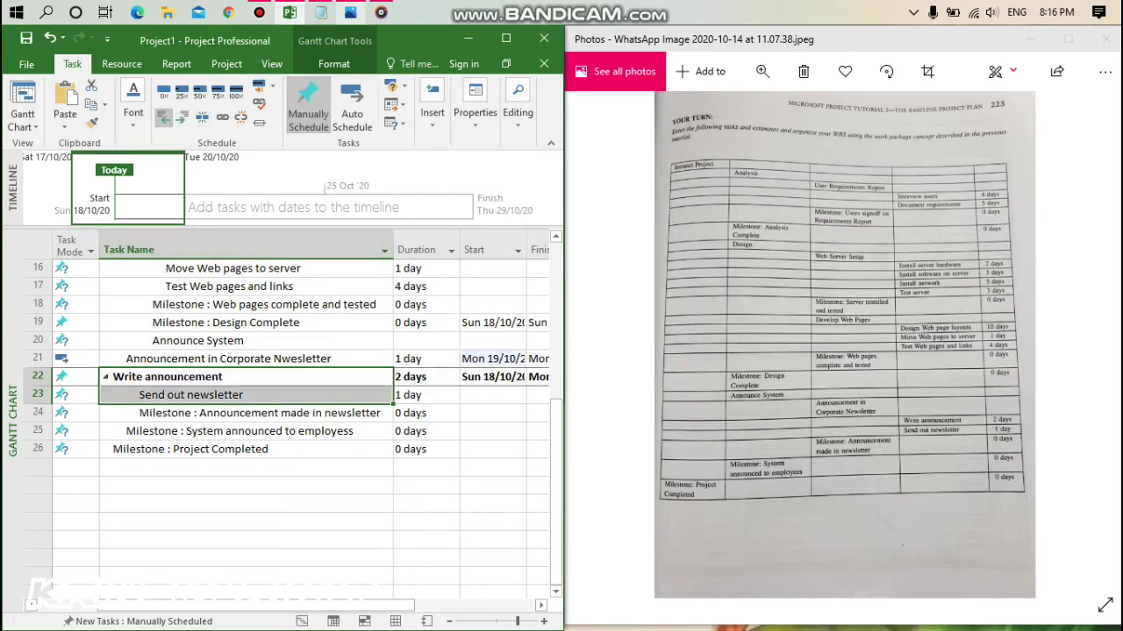
pyautogui.click(37, 395)
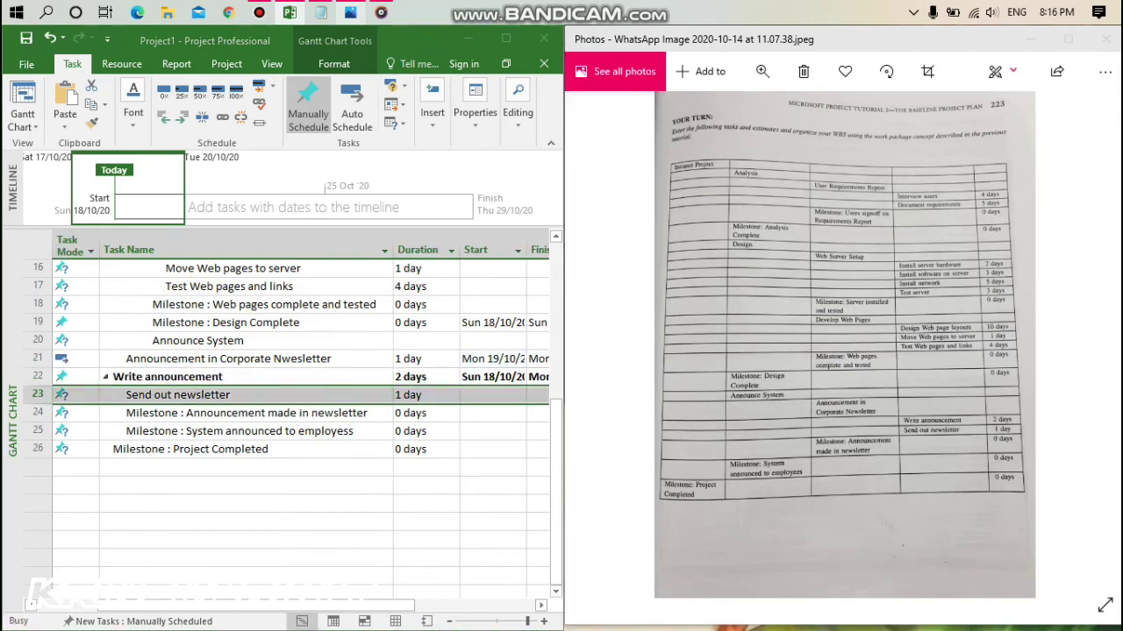
pyautogui.press('Escape')
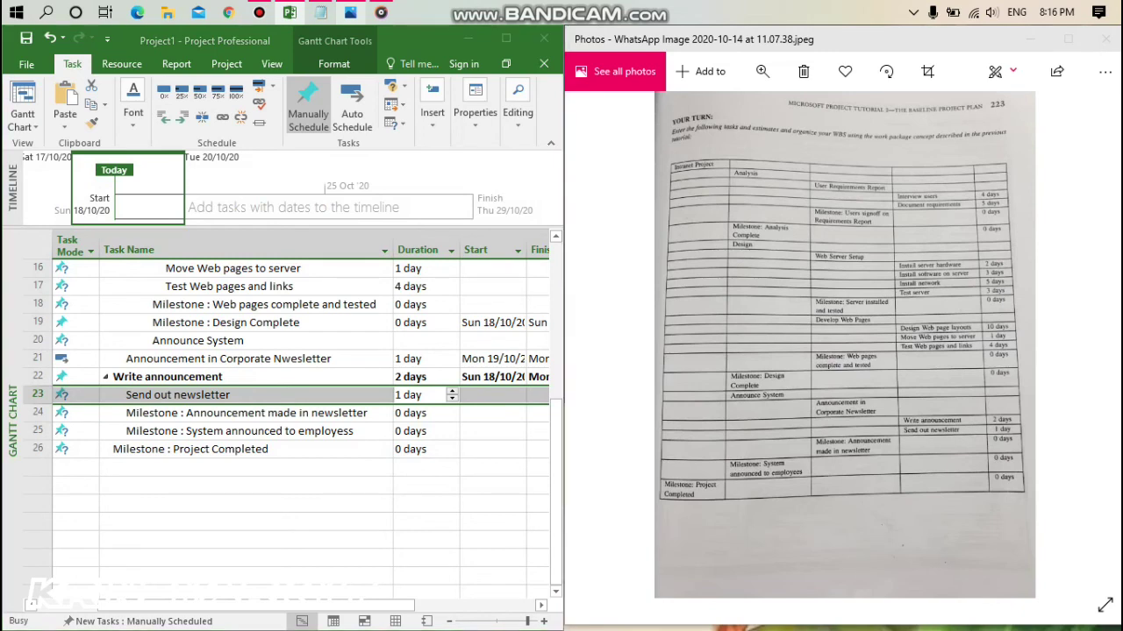
pyautogui.click(524, 179)
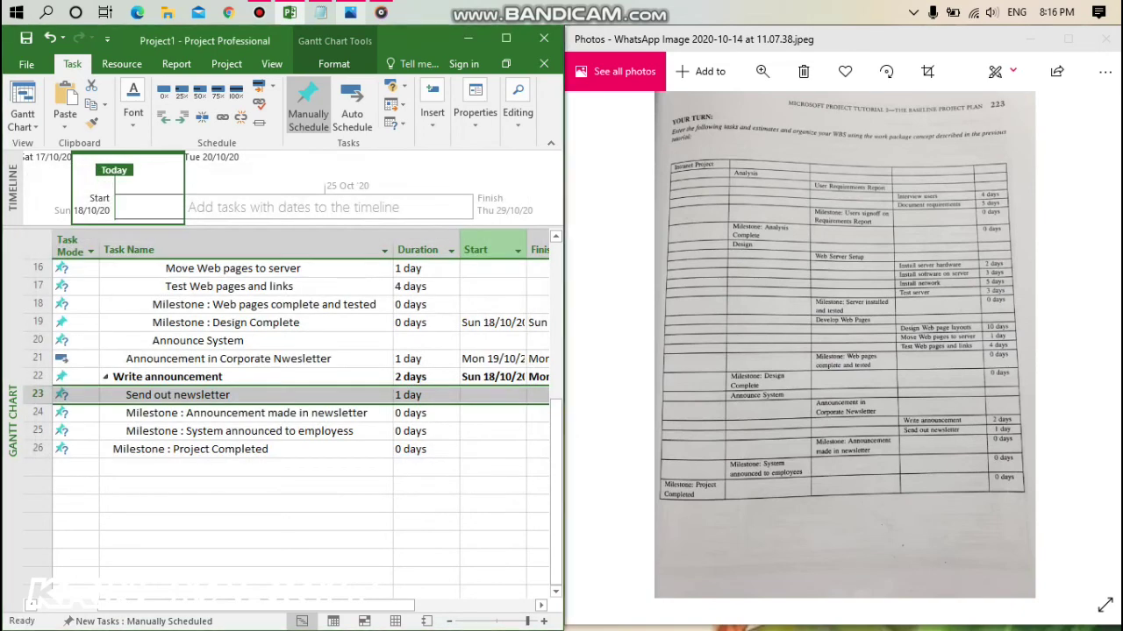
pyautogui.doubleClick(422, 395)
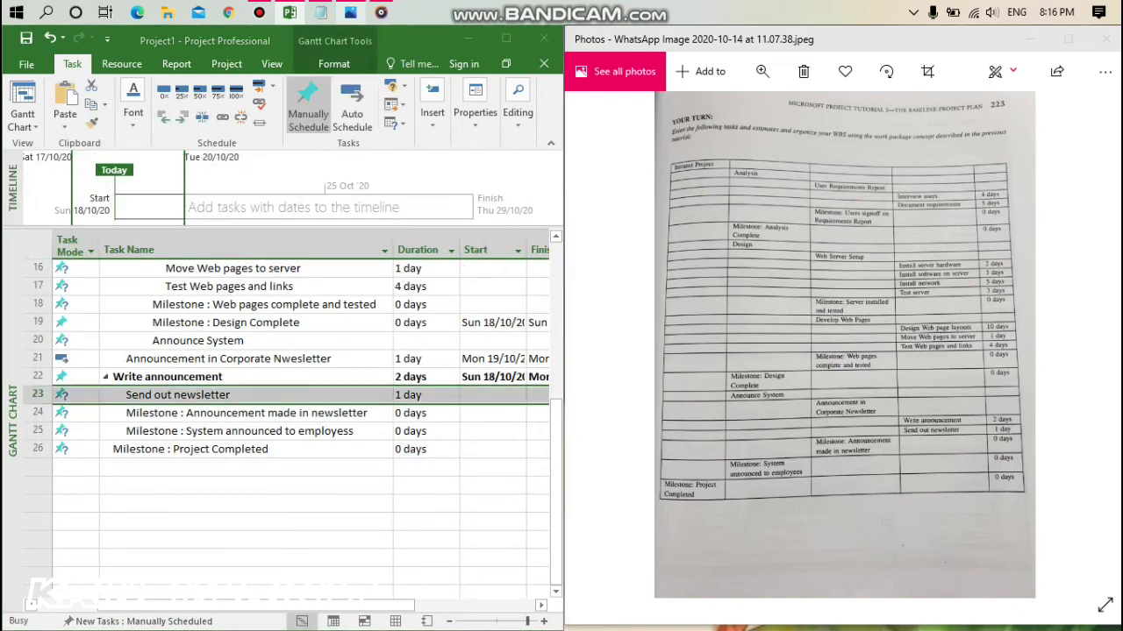
pyautogui.press('Escape')
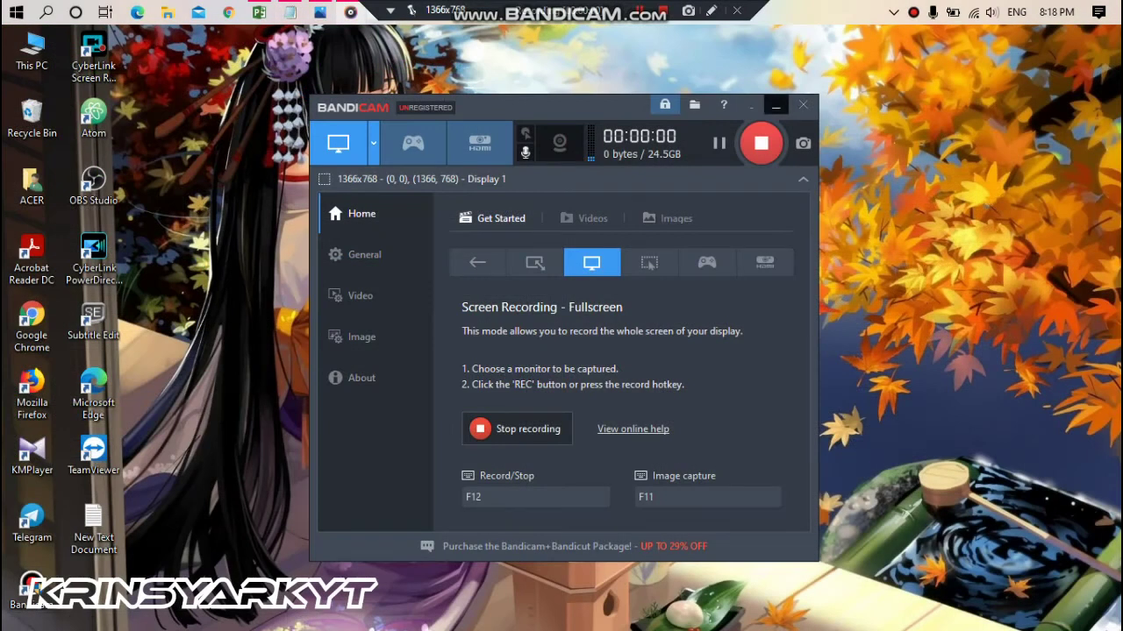
# Switch to the MS Project file and review the task list down to Milestone : Project Completed.
pyautogui.click(776, 104)
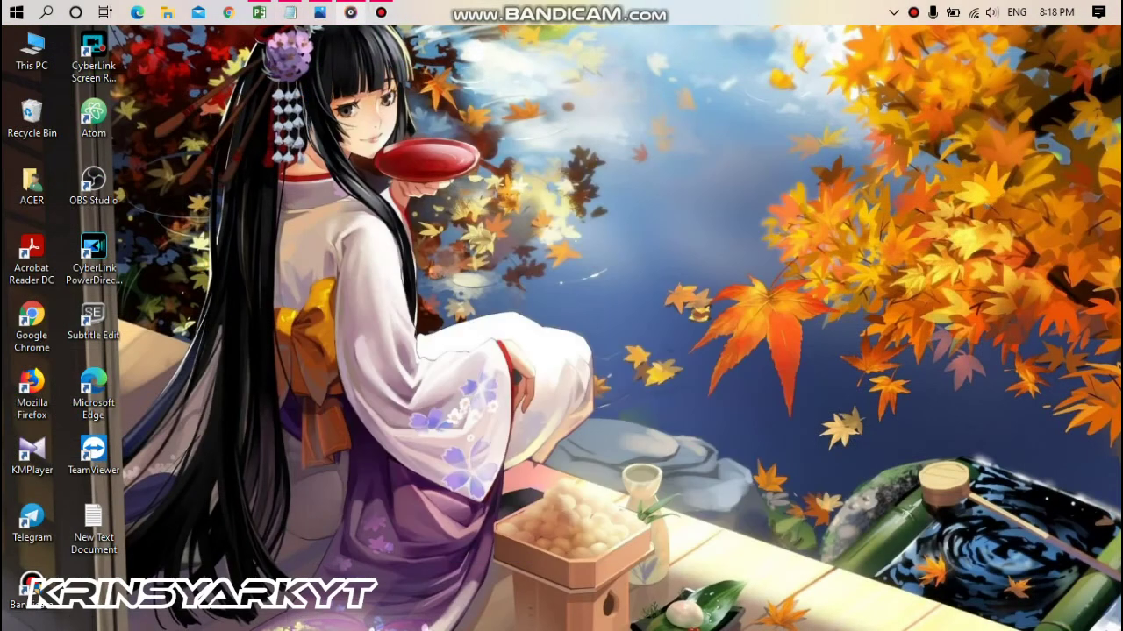
pyautogui.click(290, 12)
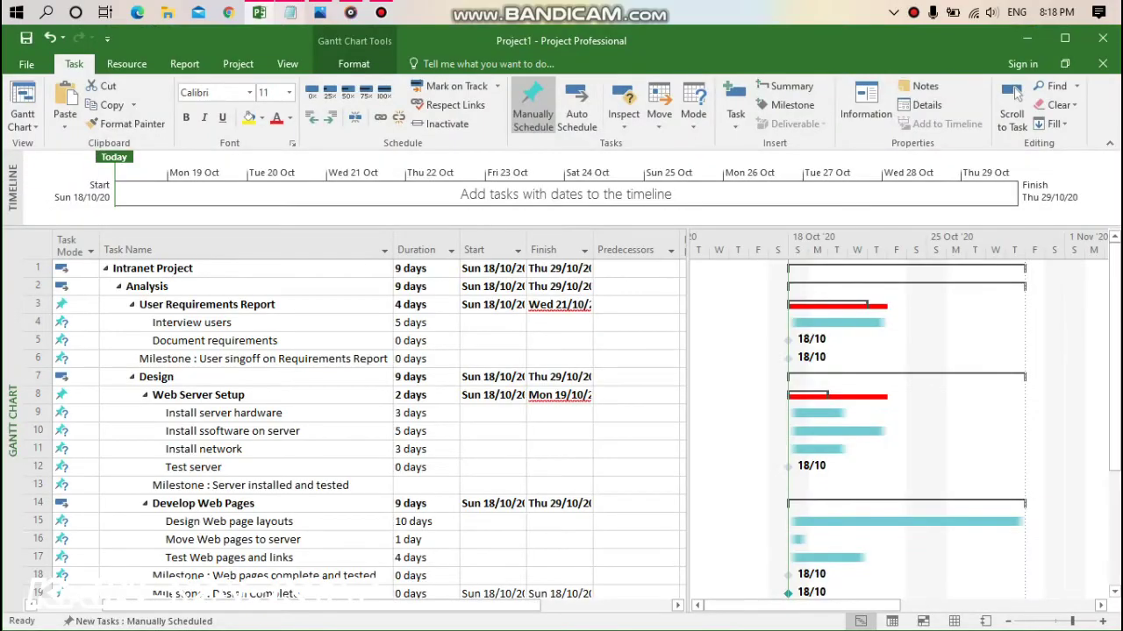
pyautogui.hotkey('ctrl', 'Down')
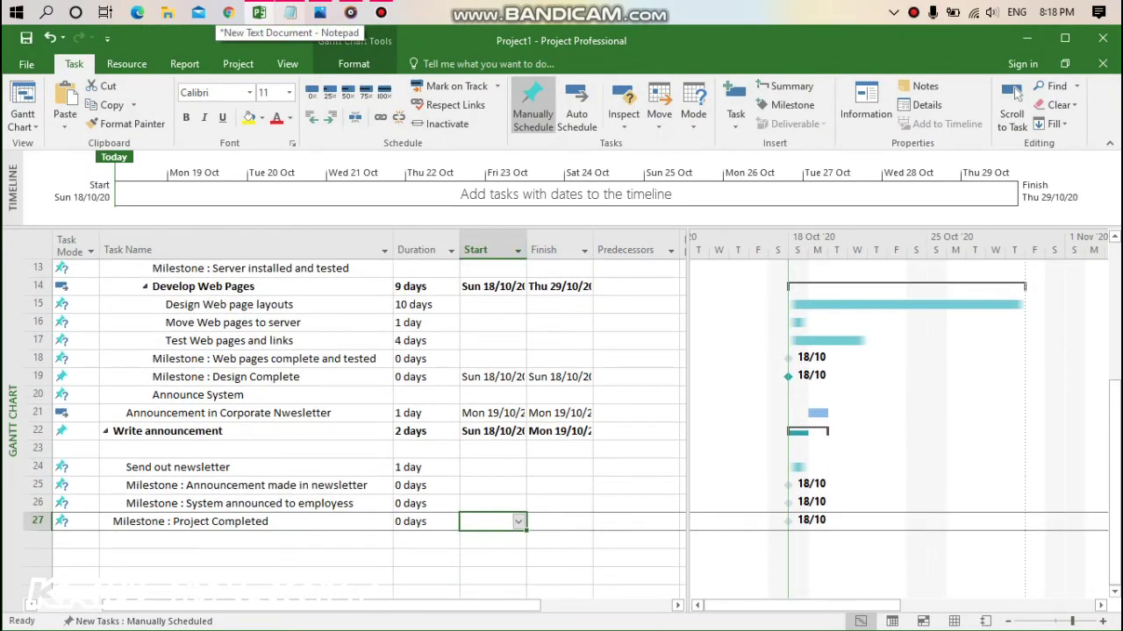
# Switch to the Notepad notes and examine instruction 6 and the remark about setting tasks one by one.
pyautogui.click(289, 12)
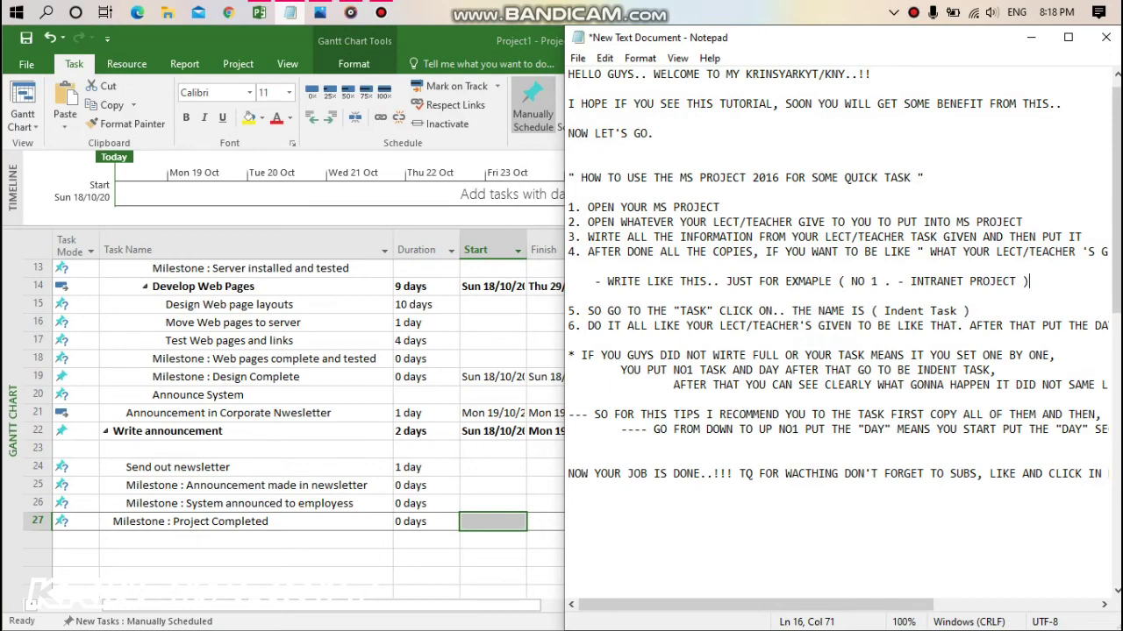
pyautogui.moveTo(587, 326); pyautogui.dragTo(569, 340)
pyautogui.moveTo(754, 604)
pyautogui.mouseDown()
pyautogui.moveTo(919, 604)
pyautogui.moveTo(755, 604)
pyautogui.mouseUp()
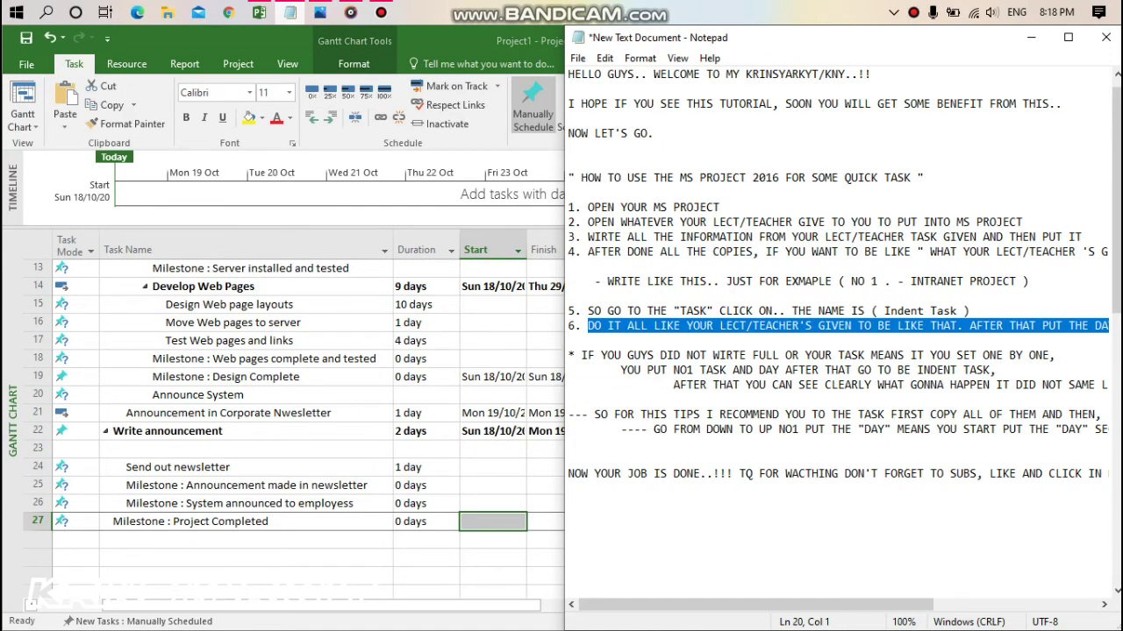
pyautogui.click(568, 400)
pyautogui.moveTo(569, 355); pyautogui.dragTo(1110, 384)
pyautogui.moveTo(974, 605); pyautogui.dragTo(811, 605)
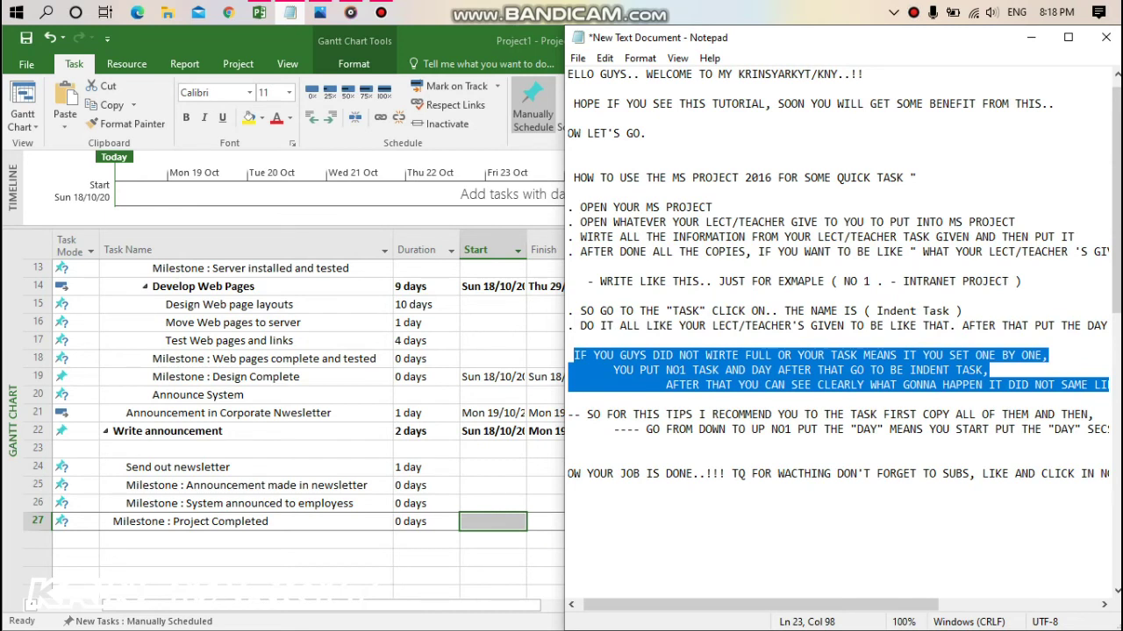
# Compare the Project task list with the notes and read the tip on copying all tasks first, plus the closing line.
pyautogui.scroll(4, 294, 427)
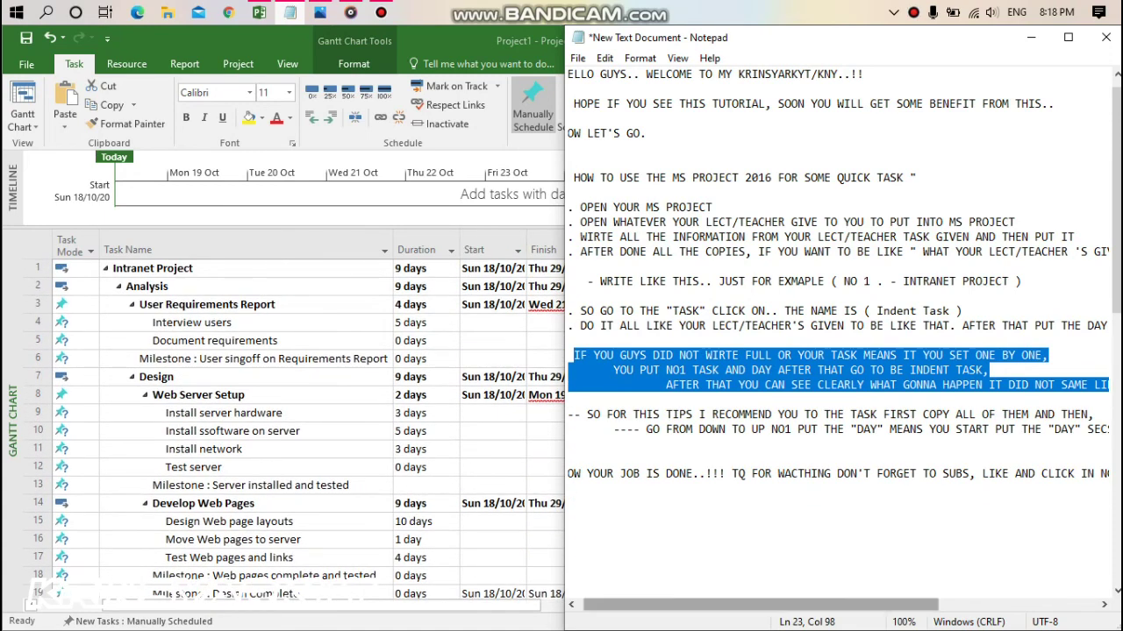
pyautogui.scroll(-1, 842, 339)
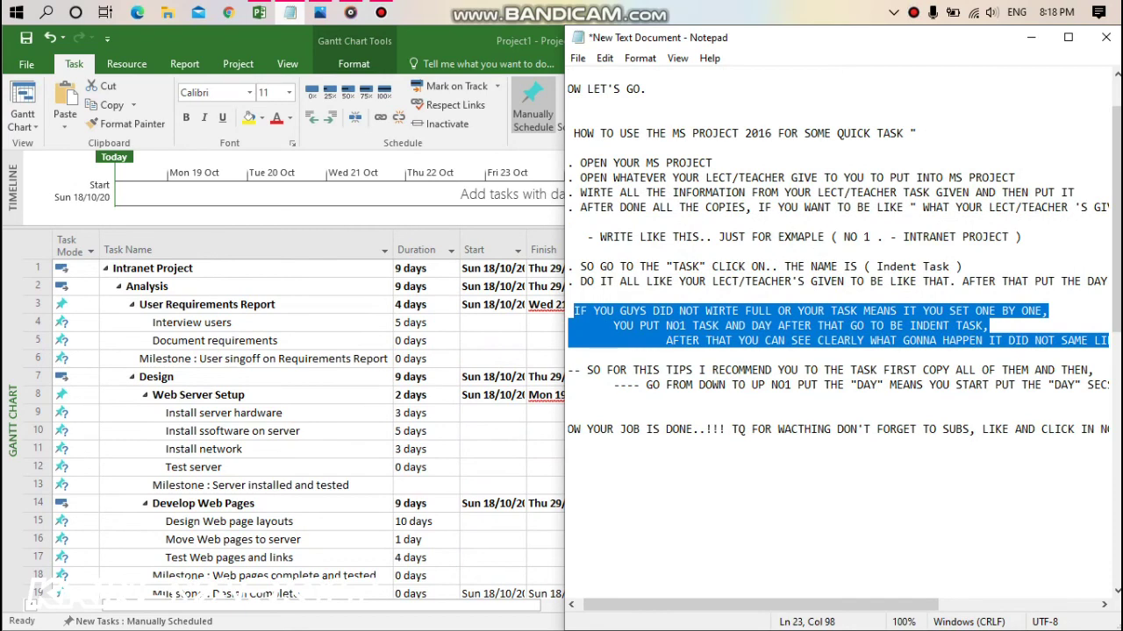
pyautogui.moveTo(760, 605)
pyautogui.mouseDown()
pyautogui.moveTo(907, 605)
pyautogui.moveTo(747, 605)
pyautogui.mouseUp()
pyautogui.click(719, 429)
pyautogui.moveTo(568, 370); pyautogui.dragTo(568, 414)
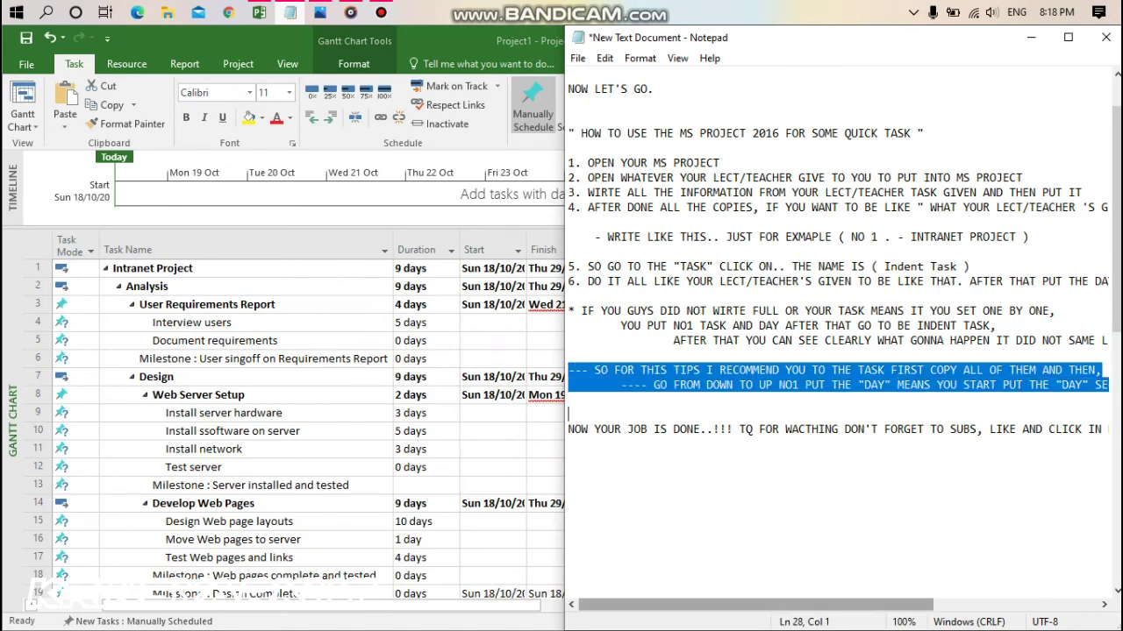
pyautogui.hscroll(8, 839, 348)
pyautogui.moveTo(911, 606); pyautogui.dragTo(756, 605)
pyautogui.click(572, 518)
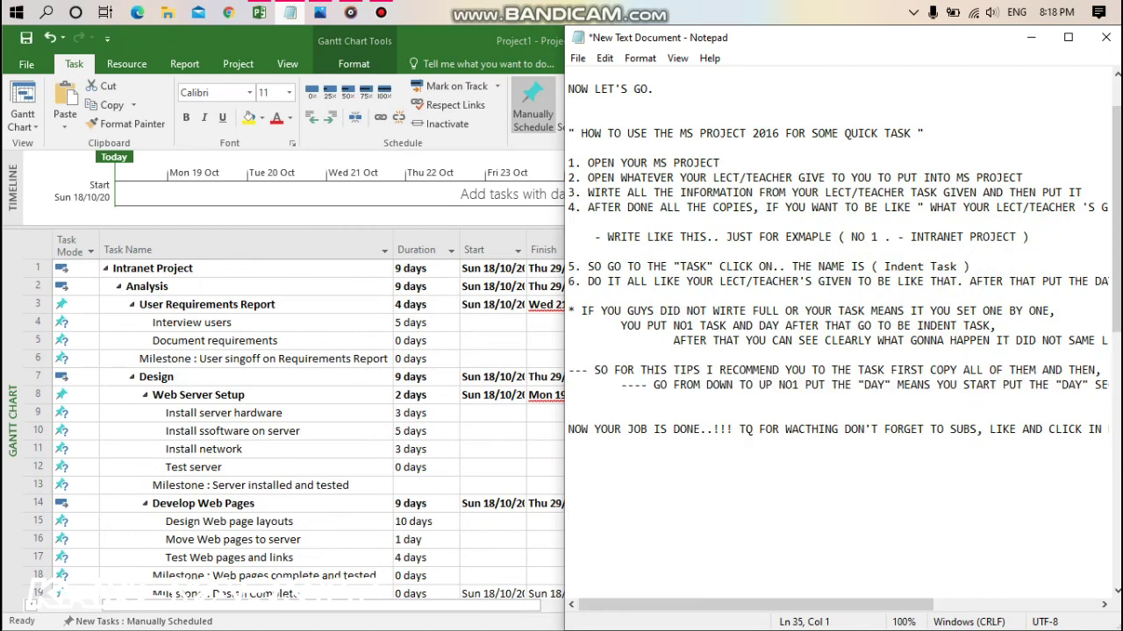
pyautogui.moveTo(568, 429); pyautogui.dragTo(1108, 429)
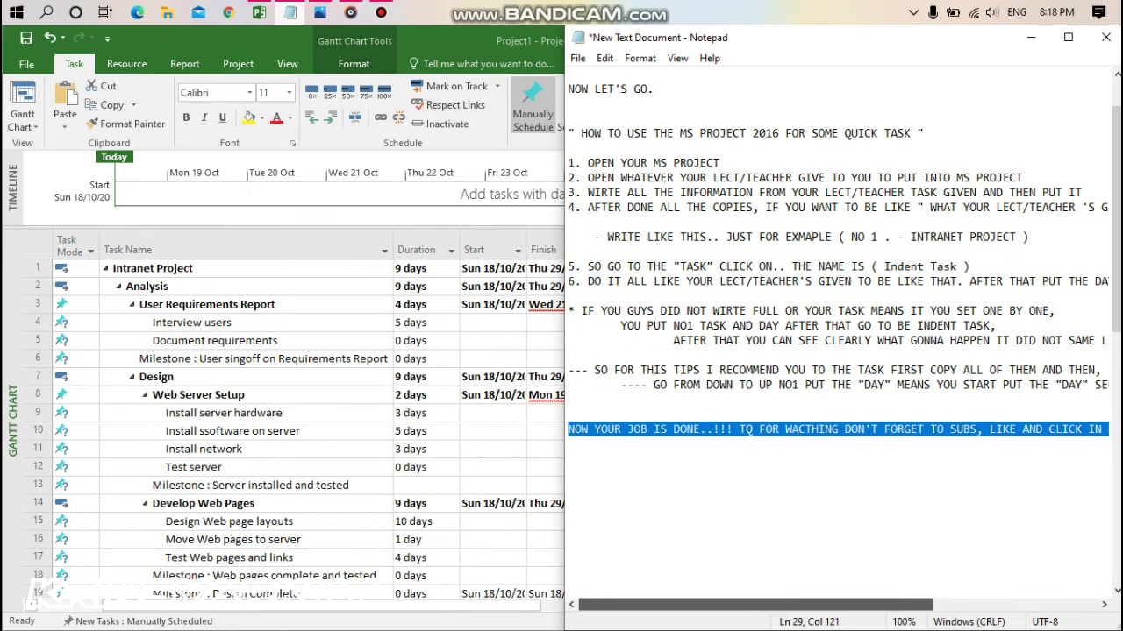
pyautogui.click(568, 503)
# Minimize the notes and review the full task list and Gantt chart in MS Project.
pyautogui.click(1031, 37)
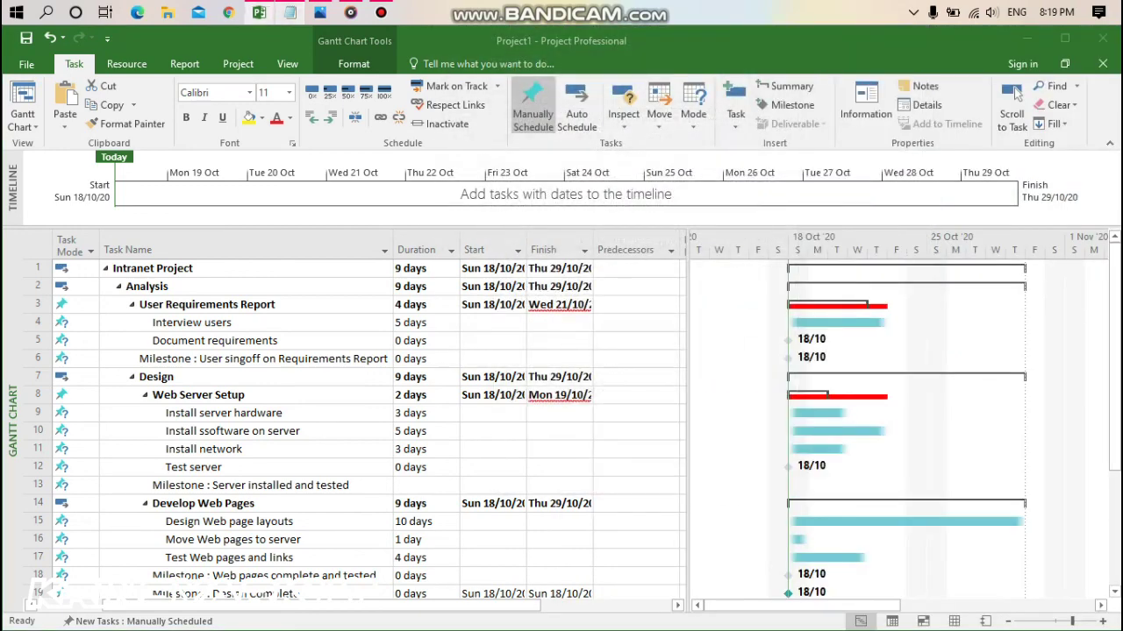
pyautogui.scroll(-7, 368, 430)
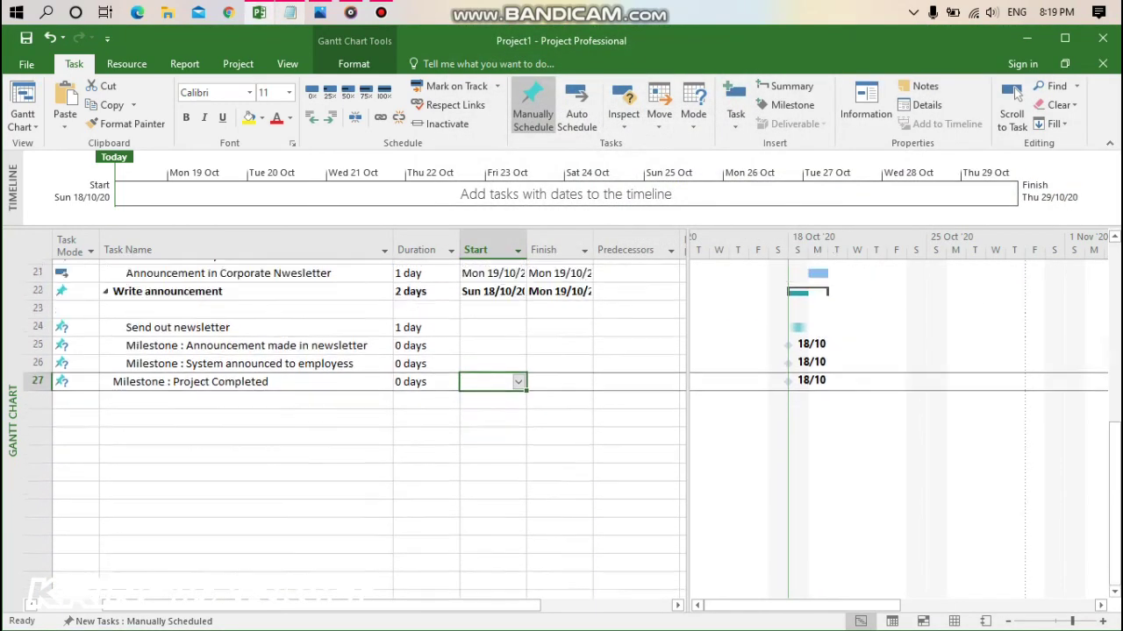
pyautogui.scroll(7, 368, 430)
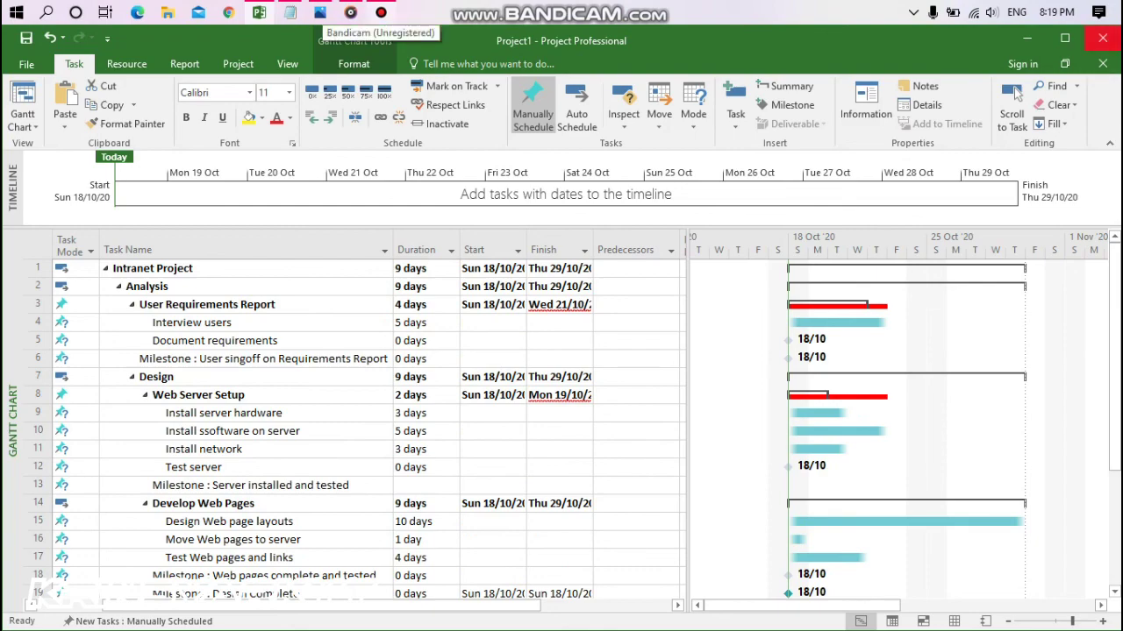
pyautogui.click(1026, 38)
pyautogui.click(381, 12)
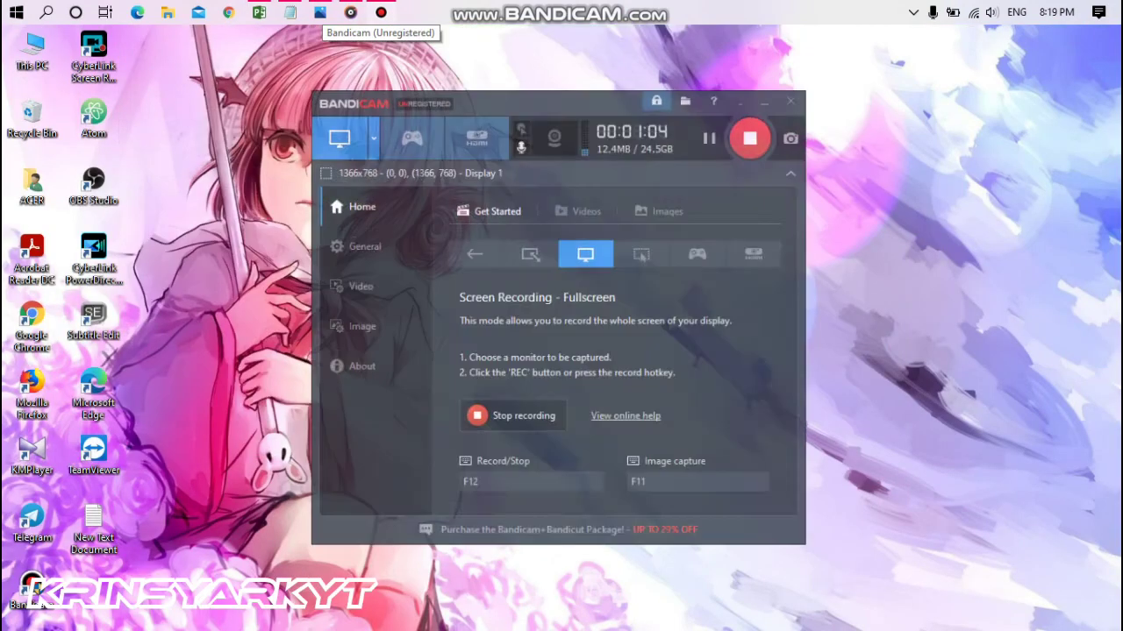